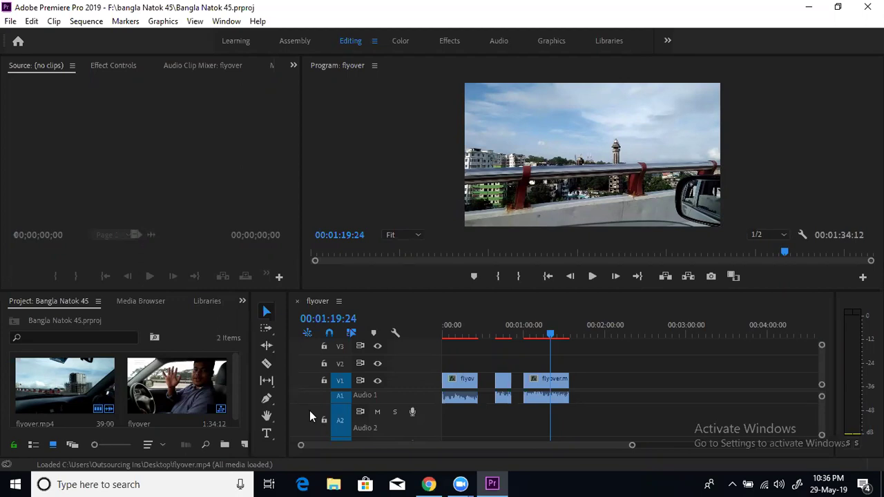
# Show the Creative Cloud Libraries panel, then minimize Premiere to reveal the course notes
pyautogui.click(207, 301)
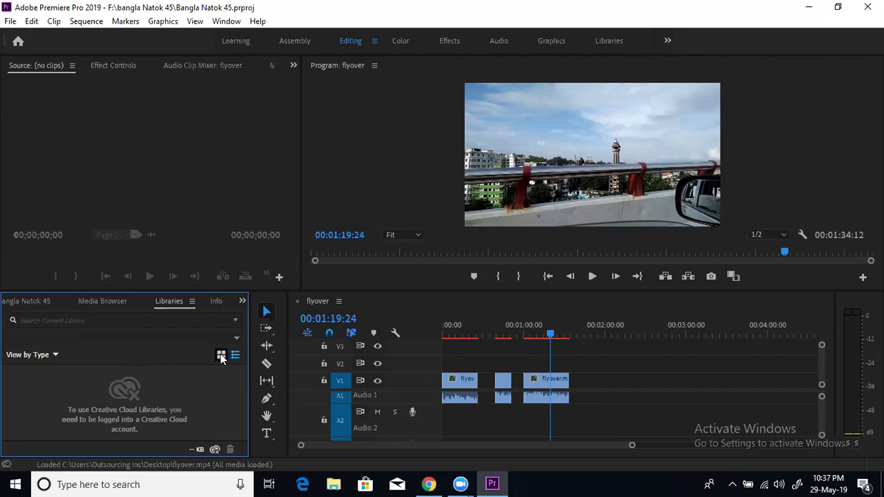
pyautogui.click(810, 7)
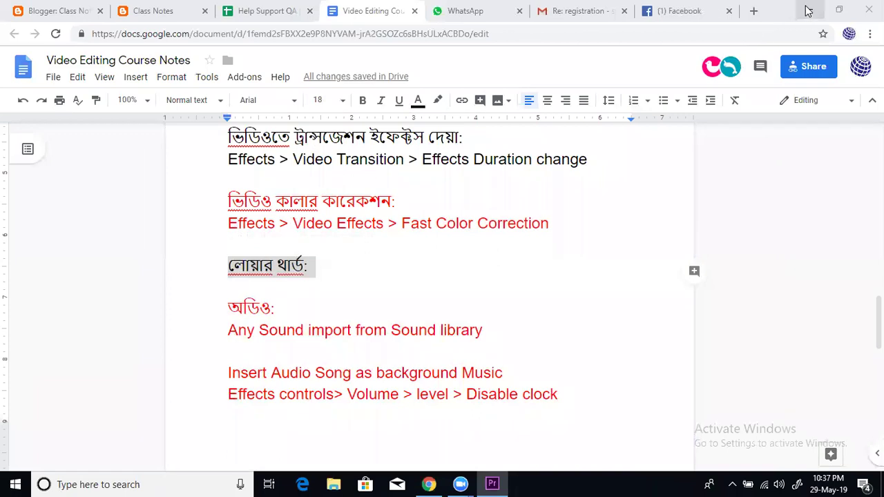
# Switch Chrome to the Facebook tab, refresh the Windows desktop, and bring Premiere Pro back
pyautogui.click(682, 11)
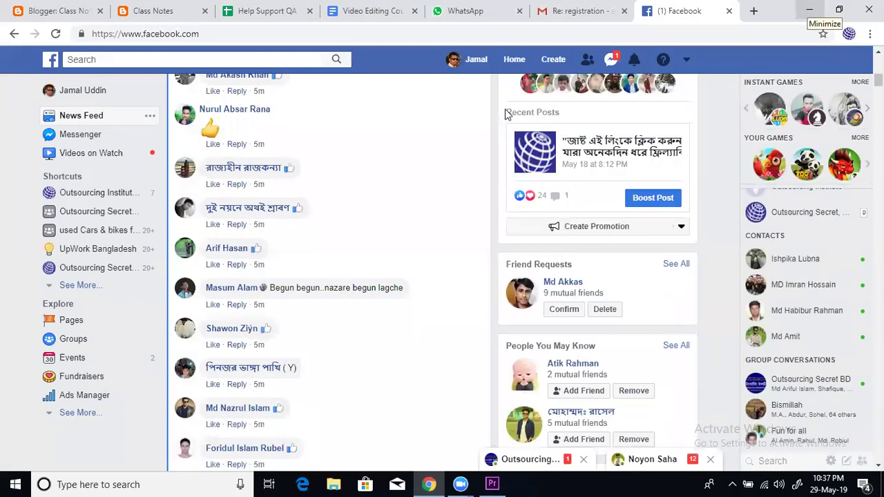
pyautogui.press('super+d')
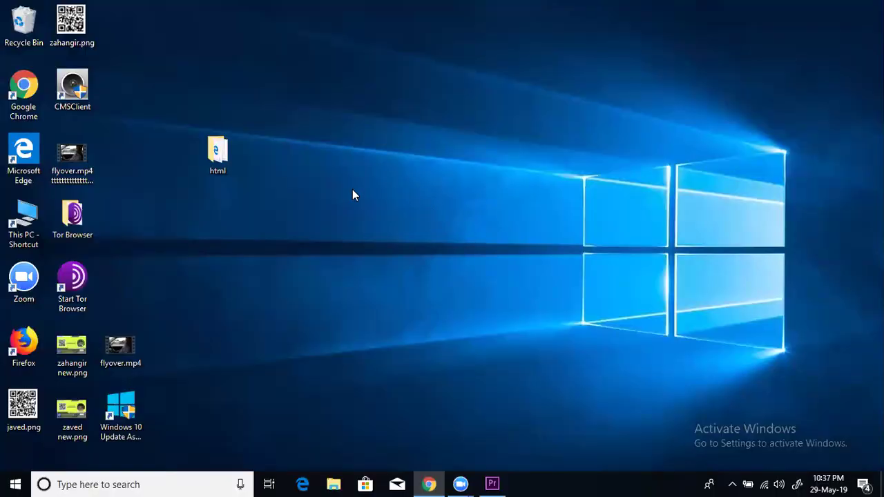
pyautogui.rightClick(324, 153)
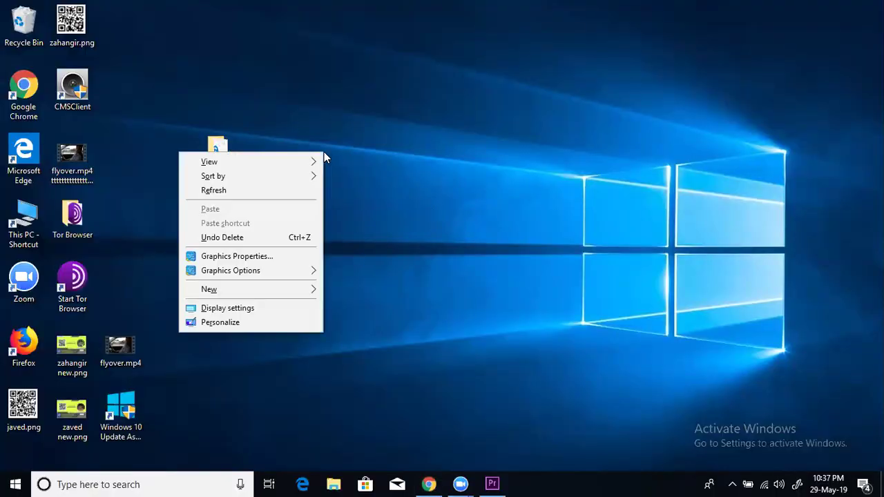
pyautogui.click(272, 197)
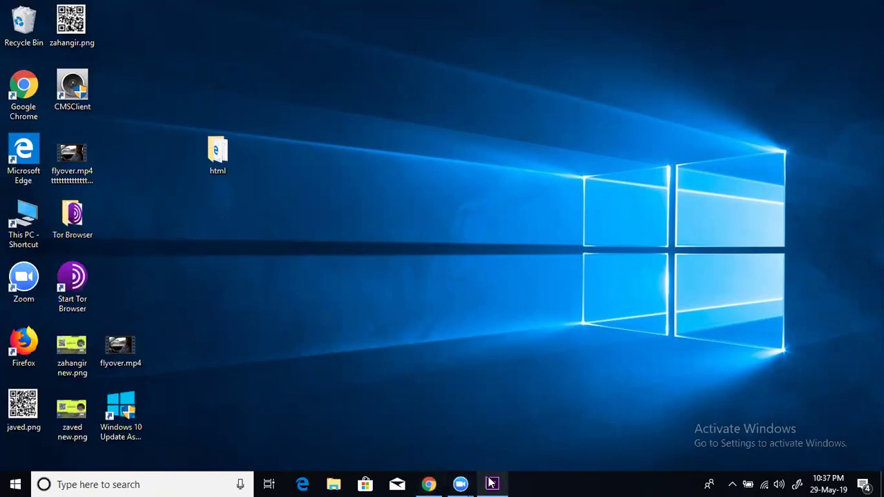
pyautogui.click(492, 483)
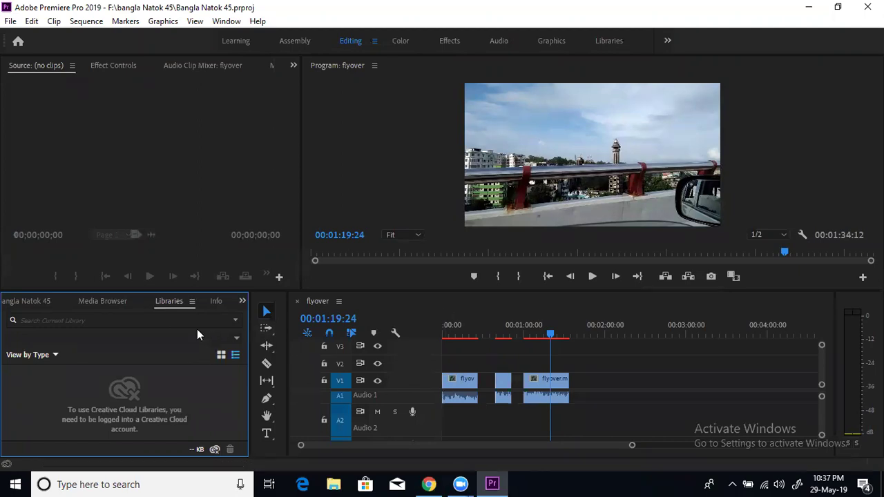
# Set the Libraries panel to grid view, refresh the desktop twice, and restore Premiere
pyautogui.click(222, 355)
pyautogui.click(810, 7)
pyautogui.rightClick(554, 137)
pyautogui.click(488, 176)
pyautogui.rightClick(489, 176)
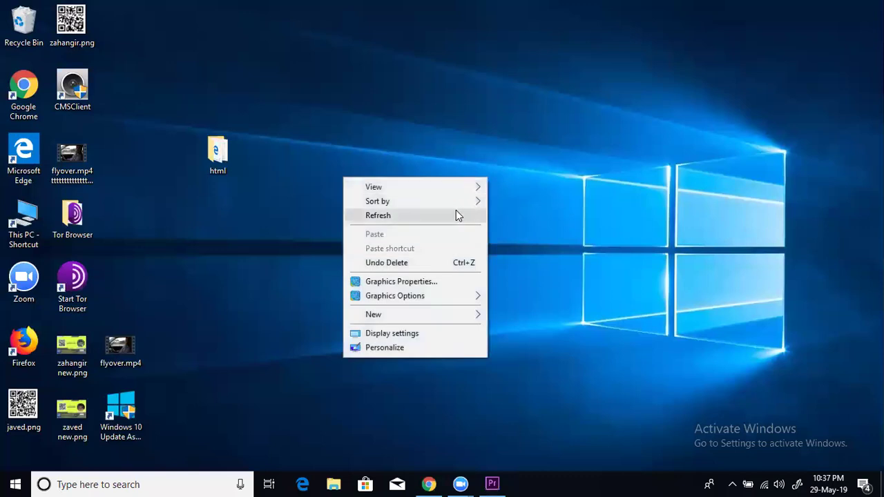
pyautogui.click(457, 212)
pyautogui.hotkey('alt', 'Tab')
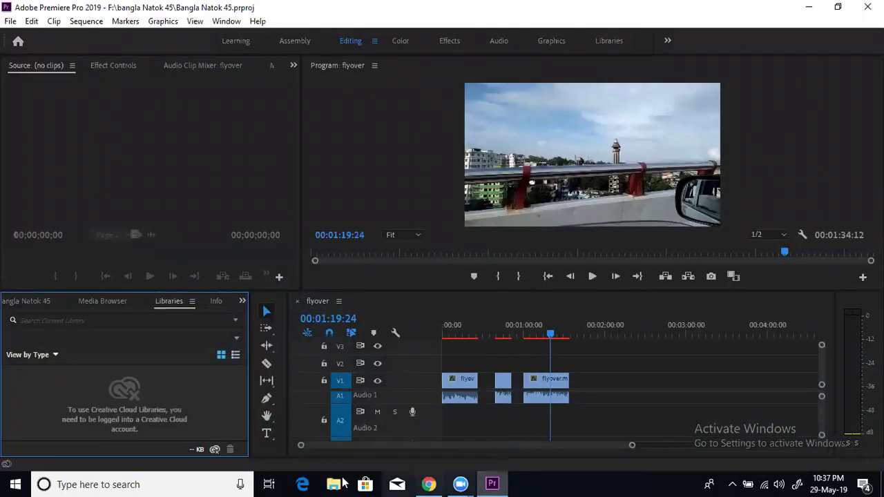
# Place the playhead at 00:00:04:19 and show the Project panel's two clips
pyautogui.click(458, 336)
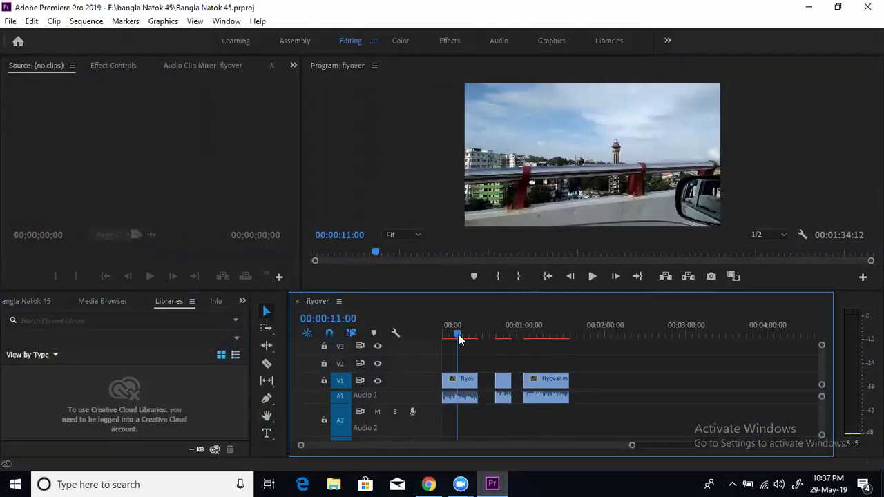
pyautogui.click(448, 335)
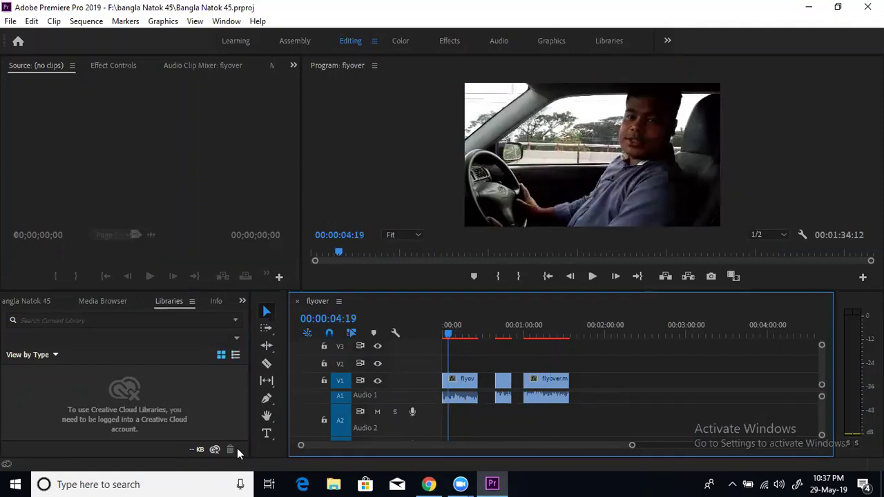
pyautogui.click(26, 303)
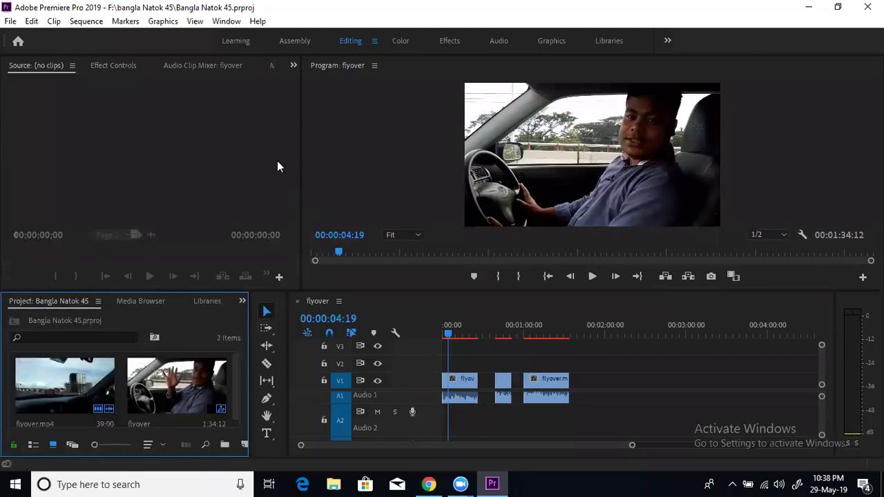
# Select the লোয়ার থার্ড: heading in the Video Editing Course Notes doc, then return to Premiere
pyautogui.click(429, 484)
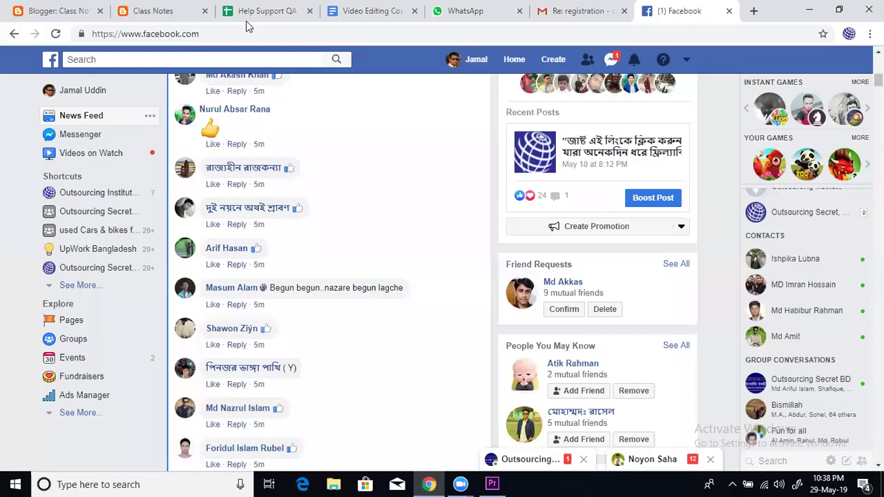
pyautogui.click(348, 13)
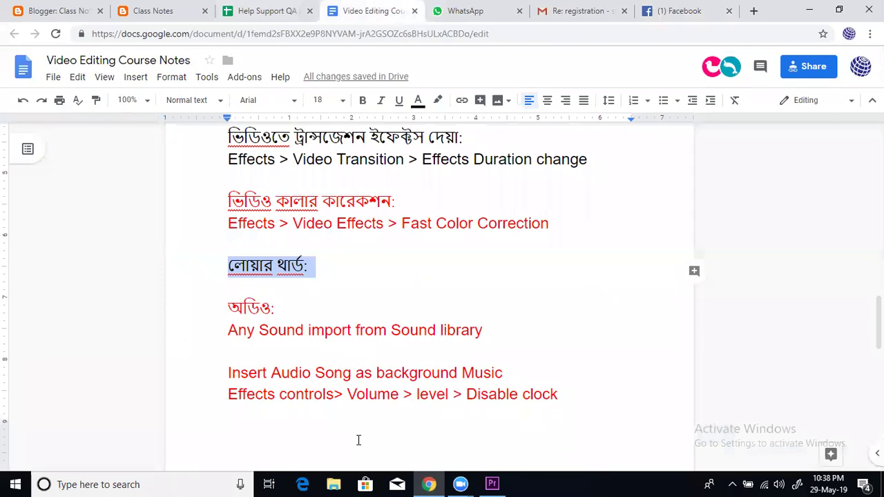
pyautogui.click(309, 272)
pyautogui.moveTo(314, 266); pyautogui.dragTo(217, 266)
pyautogui.click(495, 483)
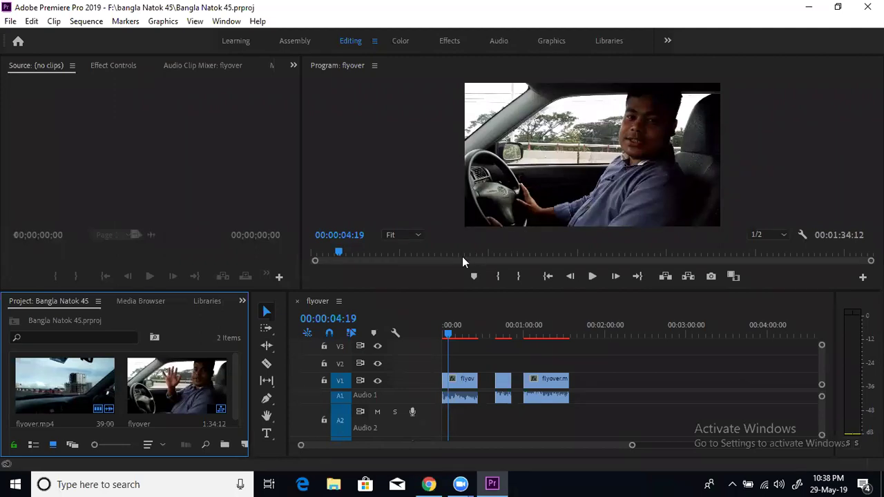
# Minimize the Premiere window showing the flyover sequence at 00:00:04:19
pyautogui.click(809, 7)
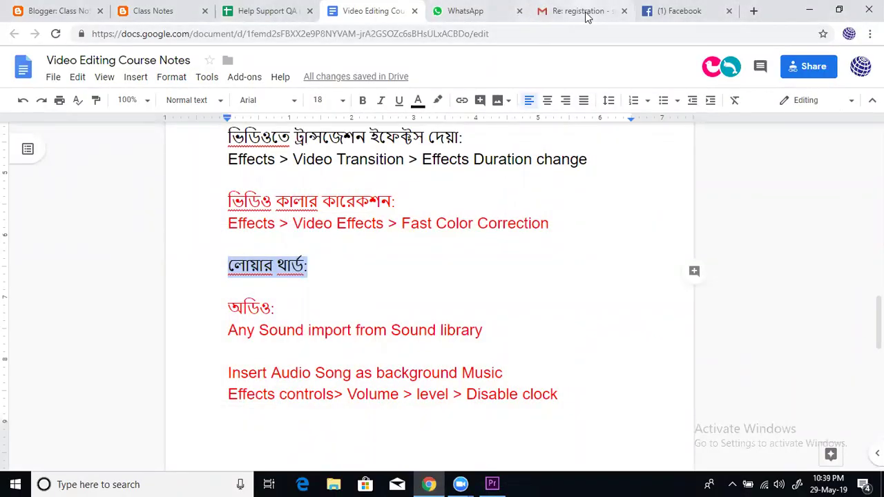
# Load the Canva home page from canva.com in a new Chrome tab, then open another blank tab
pyautogui.click(595, 18)
pyautogui.click(680, 24)
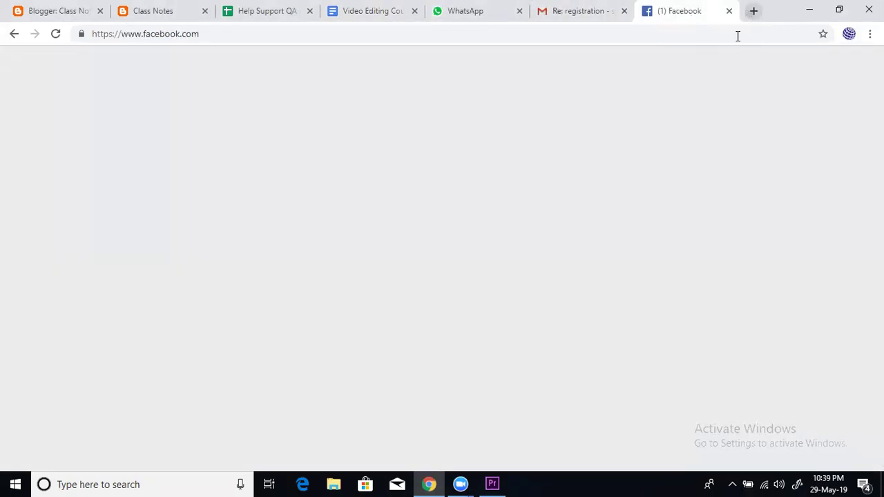
pyautogui.hotkey('ctrl', 't')
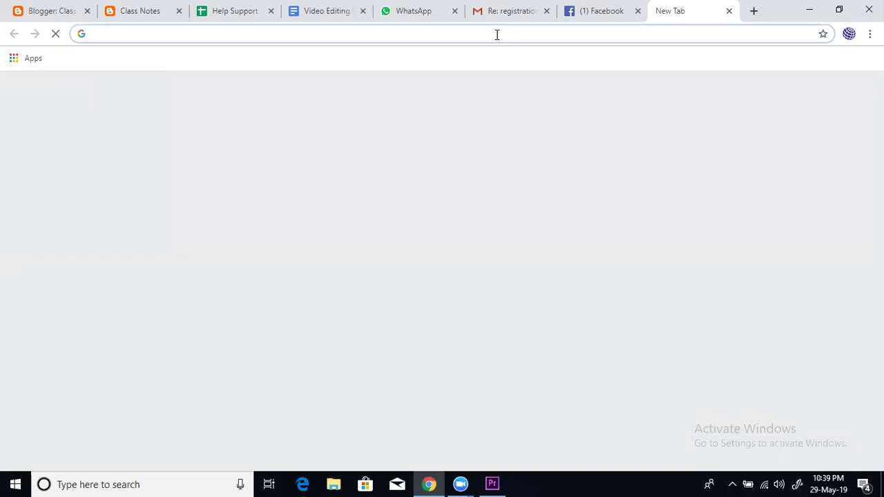
pyautogui.write('canva.com')
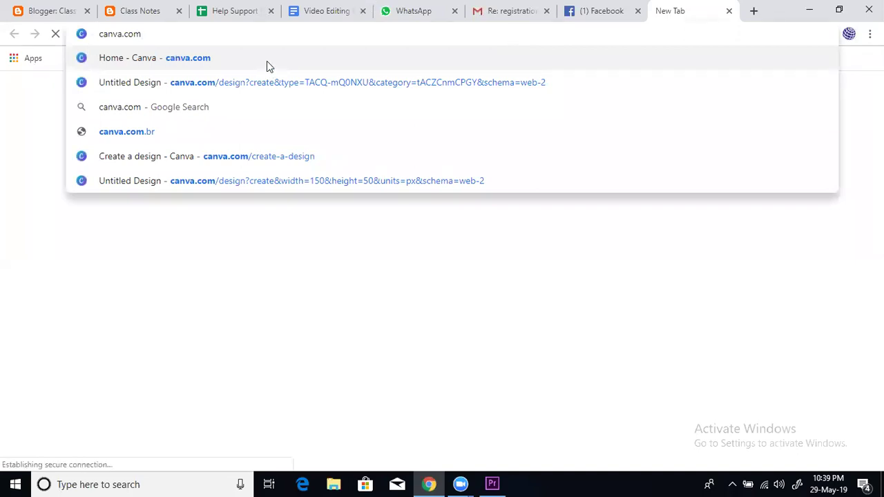
pyautogui.click(212, 60)
pyautogui.click(301, 29)
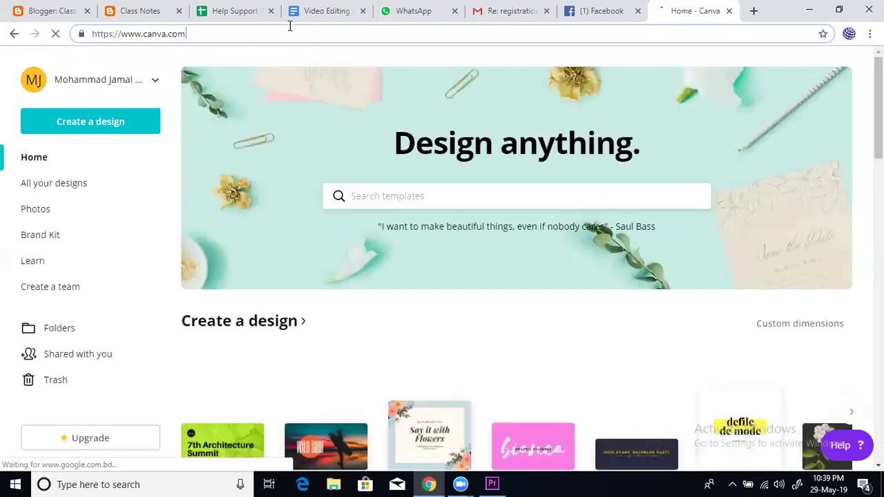
pyautogui.click(752, 12)
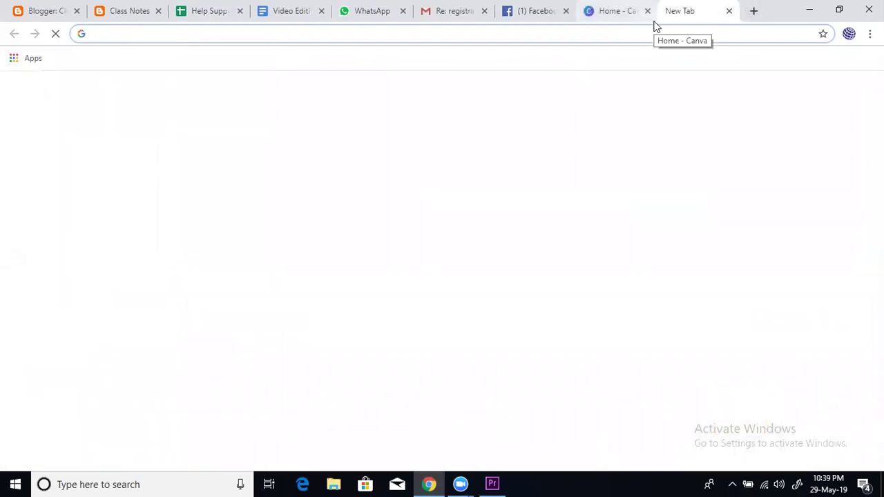
# Search Google for 'lower third size', then switch back to the Canva home tab
pyautogui.write('g')
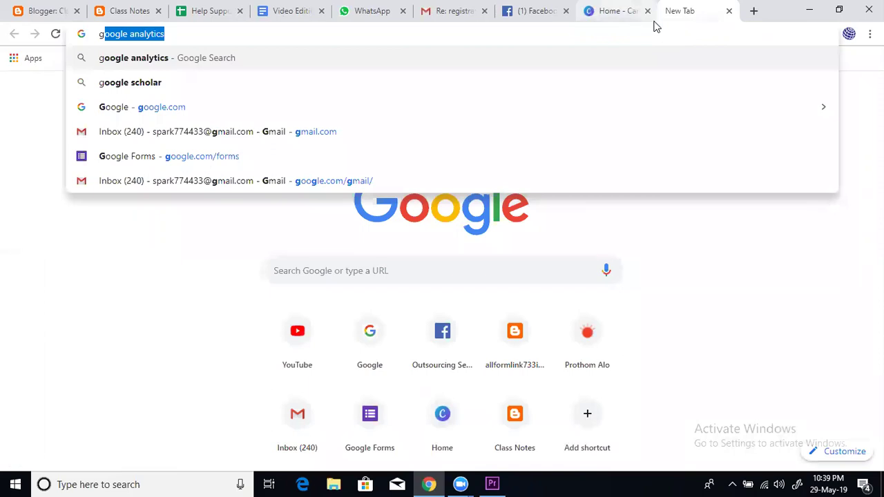
pyautogui.write('oogle.com')
pyautogui.press('Return')
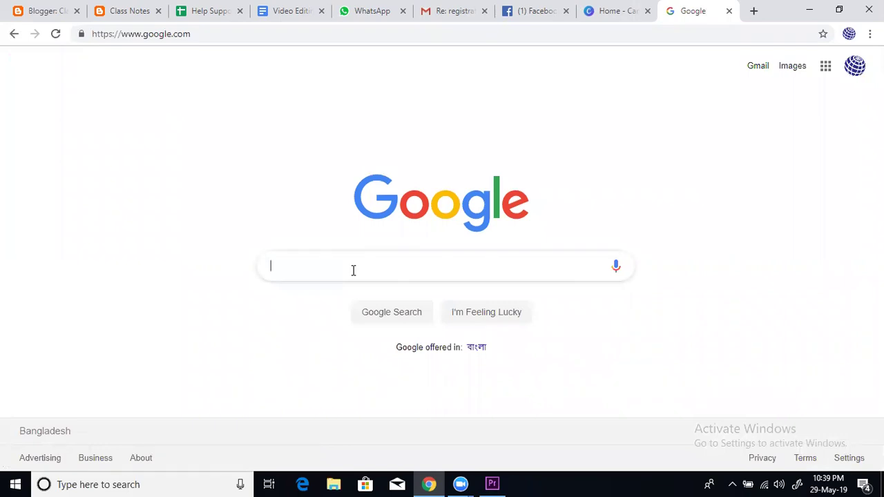
pyautogui.write('lower third size')
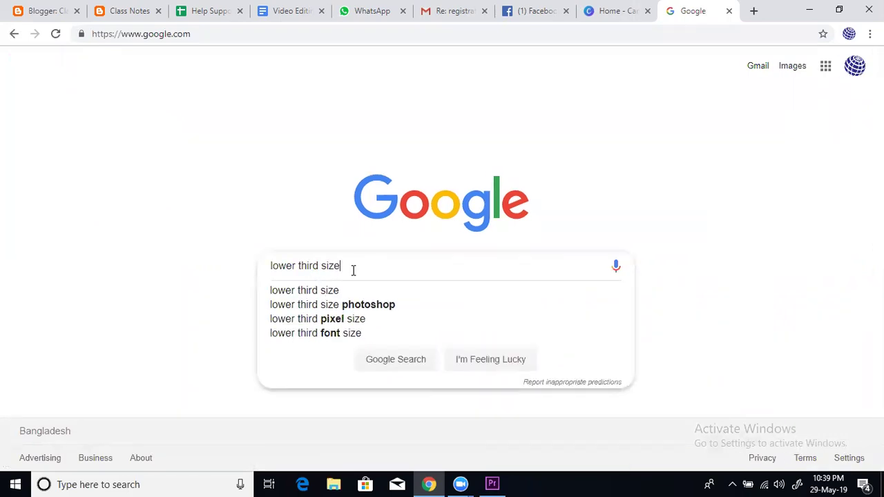
pyautogui.press('Return')
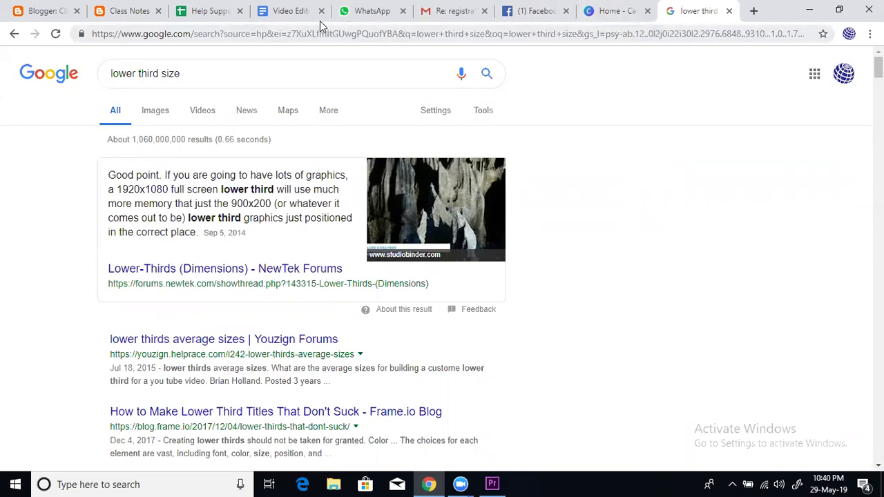
pyautogui.click(621, 10)
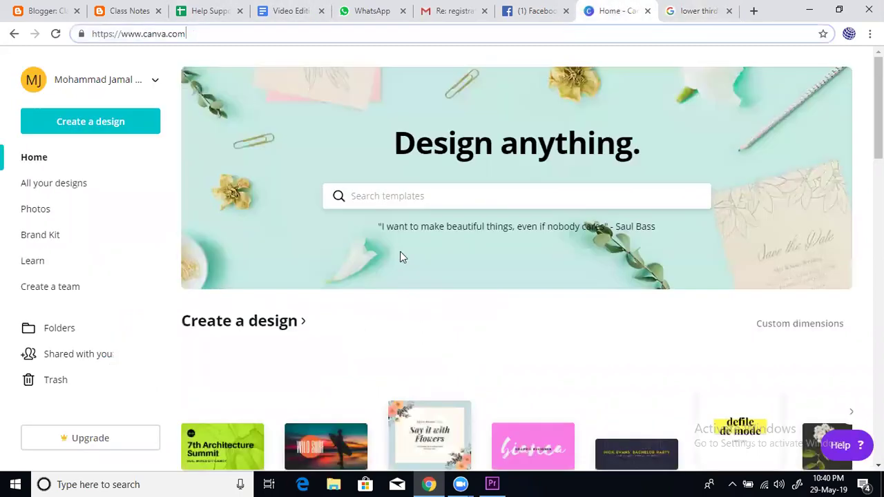
# Create a custom 300 × 40 px Canva design, fixing the height after a rejected 30 px attempt
pyautogui.click(101, 130)
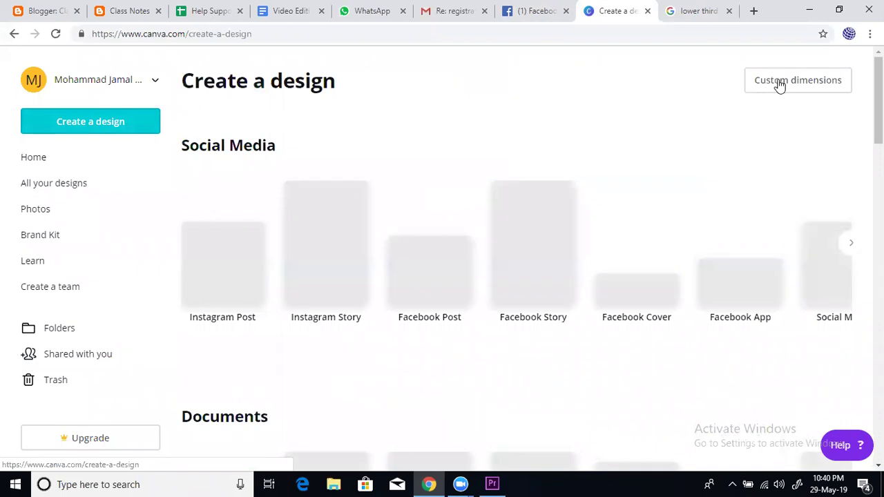
pyautogui.click(779, 81)
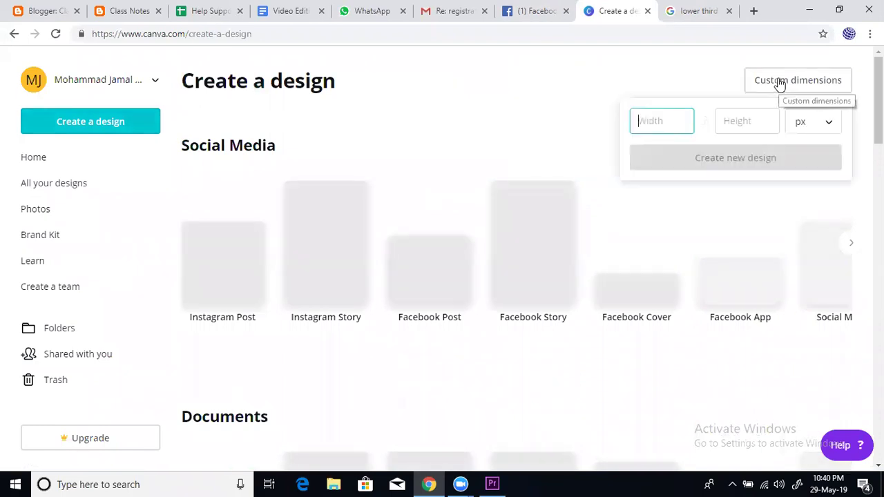
pyautogui.write('300')
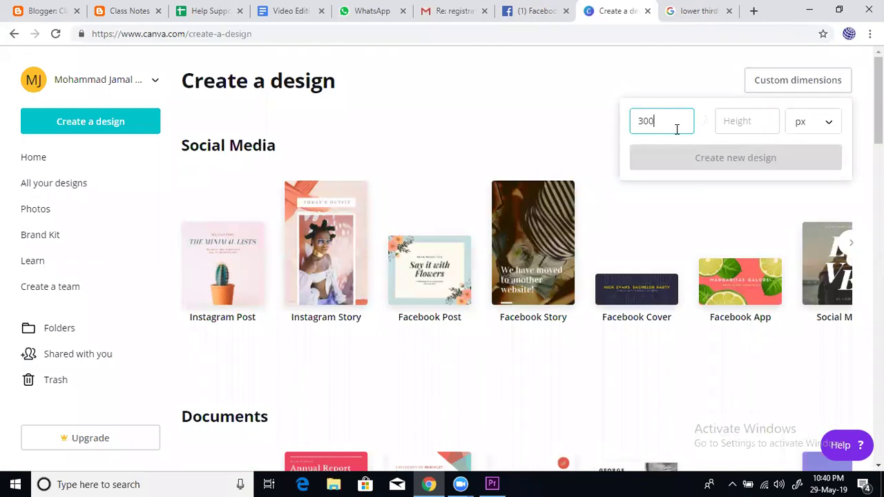
pyautogui.click(733, 121)
pyautogui.write('40')
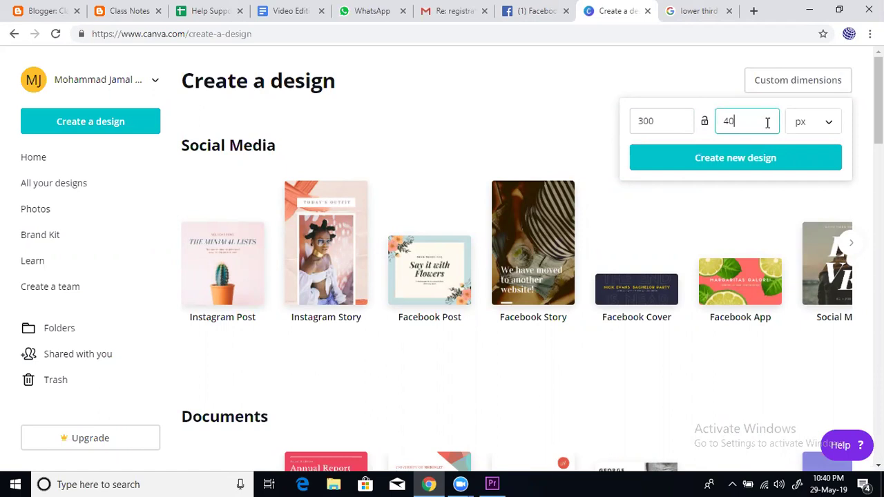
pyautogui.press('BackSpace')
pyautogui.press('BackSpace')
pyautogui.write('3')
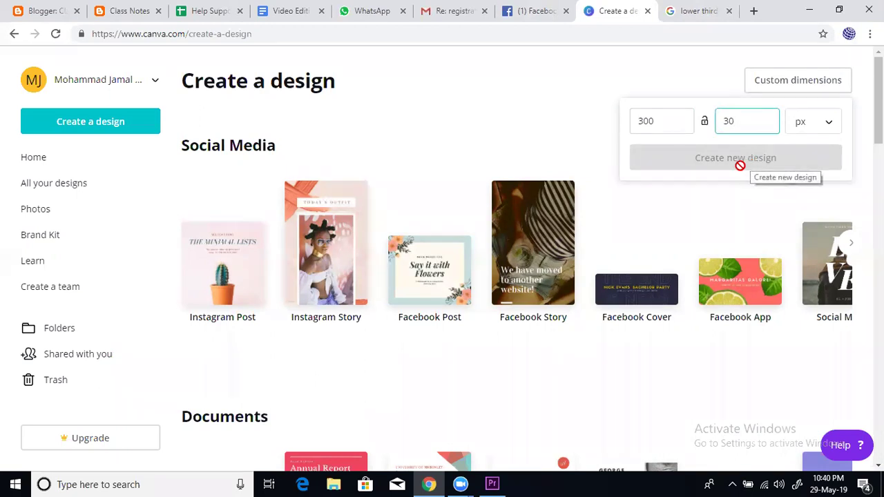
pyautogui.click(673, 131)
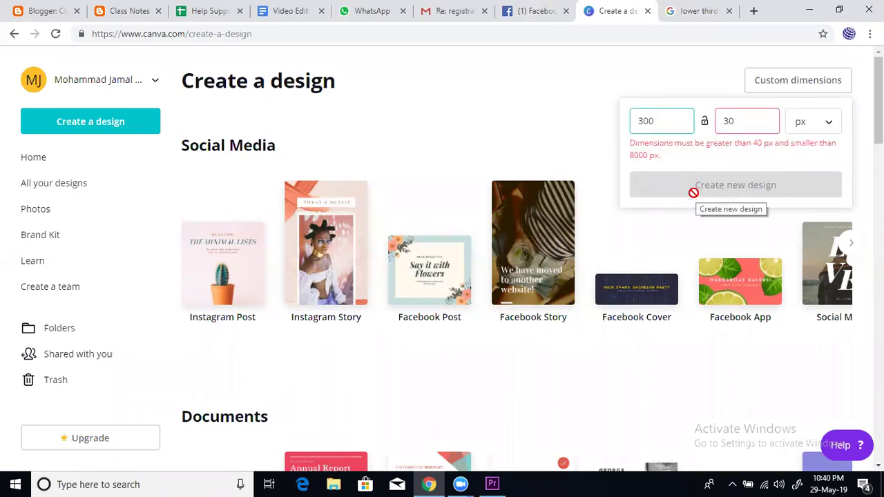
pyautogui.click(748, 122)
pyautogui.press('BackSpace')
pyautogui.press('BackSpace')
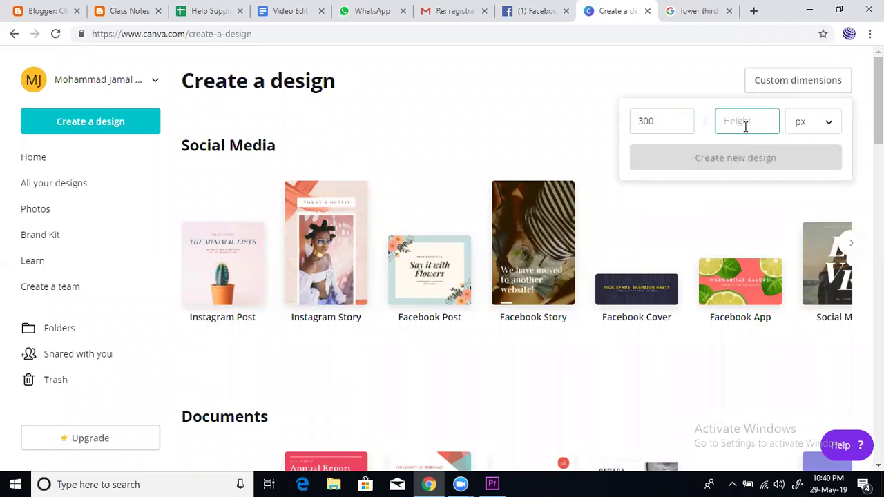
pyautogui.write('40')
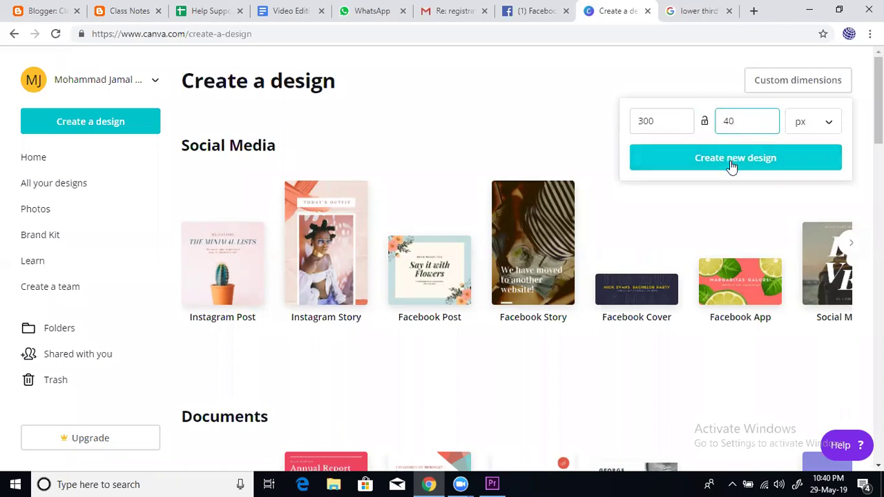
pyautogui.click(730, 160)
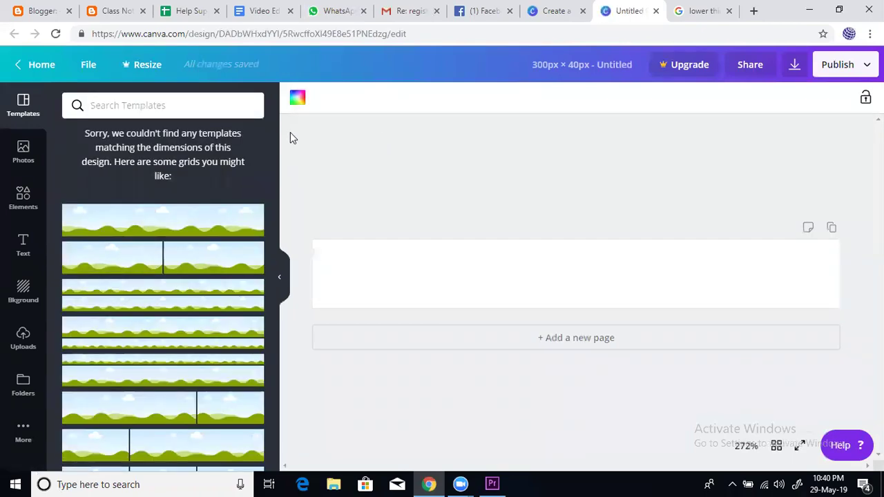
# Go back to Canva home and open custom dimensions with units switched to inches
pyautogui.click(21, 66)
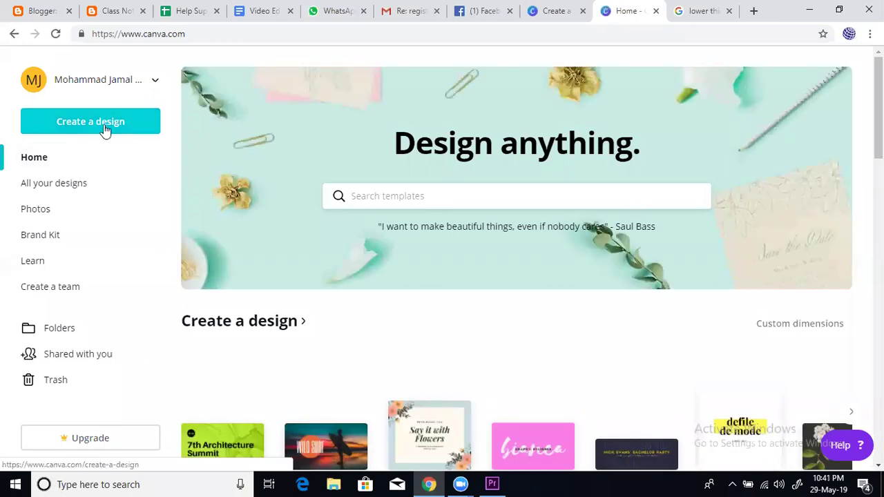
pyautogui.click(105, 121)
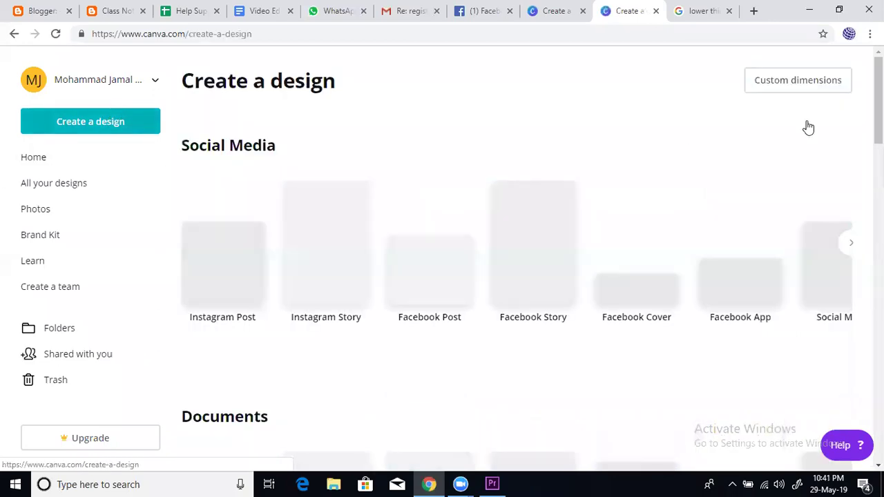
pyautogui.click(786, 82)
pyautogui.click(824, 128)
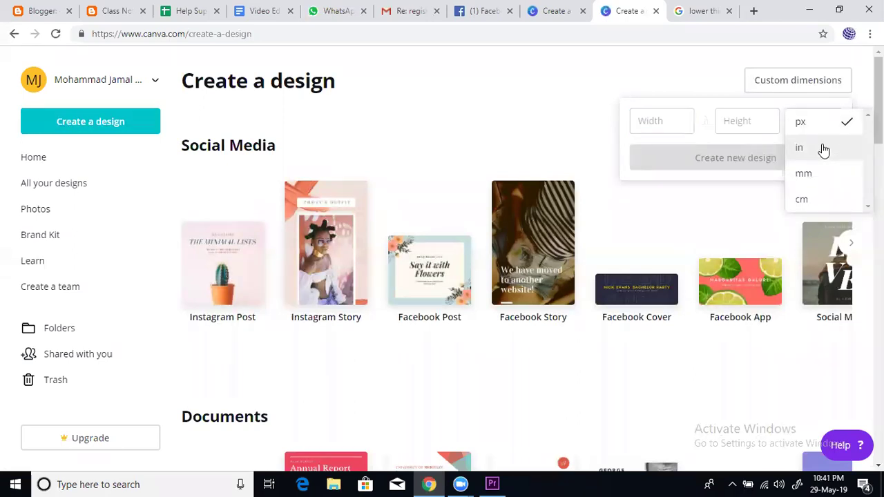
pyautogui.click(822, 145)
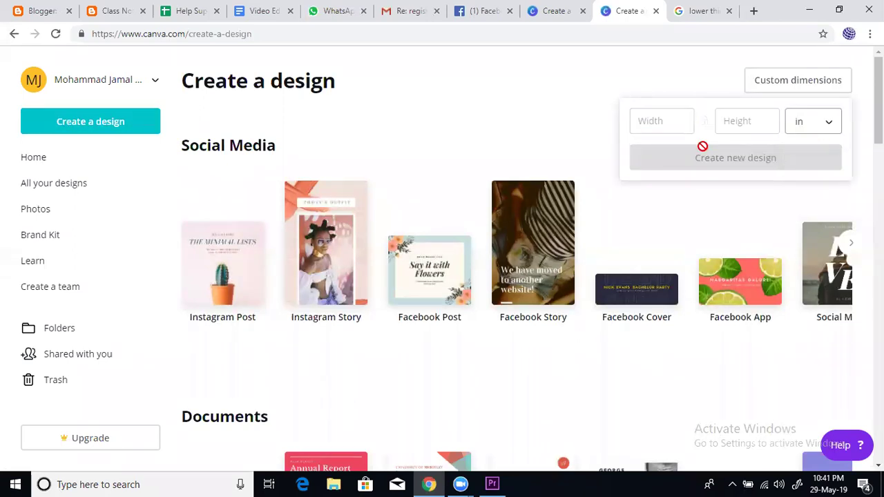
# Create a 4 × 1.5 in design and fill its page background with yellow
pyautogui.click(657, 123)
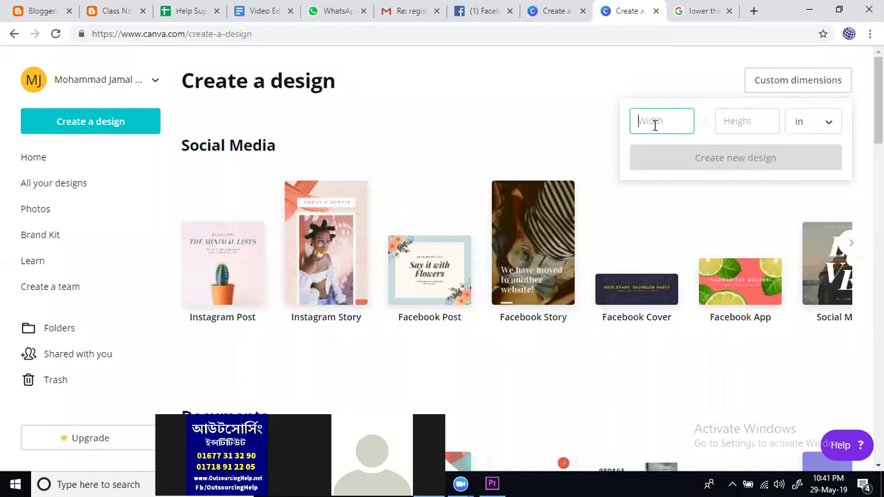
pyautogui.write('4')
pyautogui.click(753, 121)
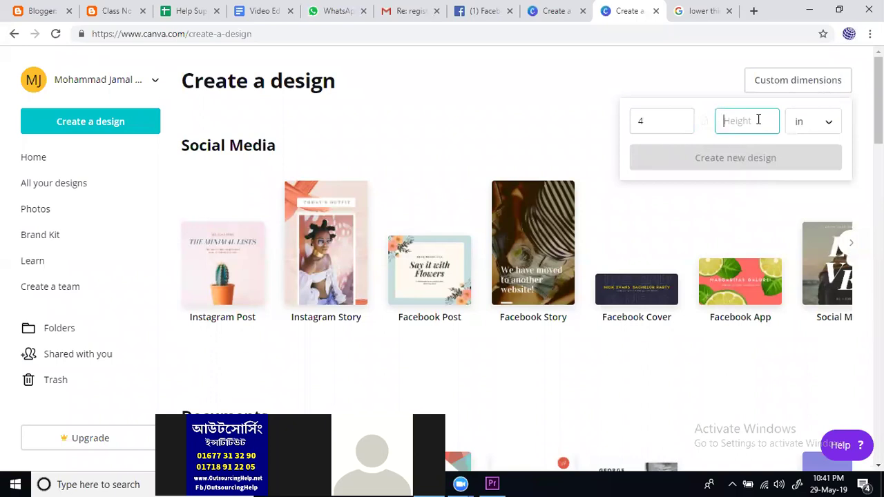
pyautogui.write('2')
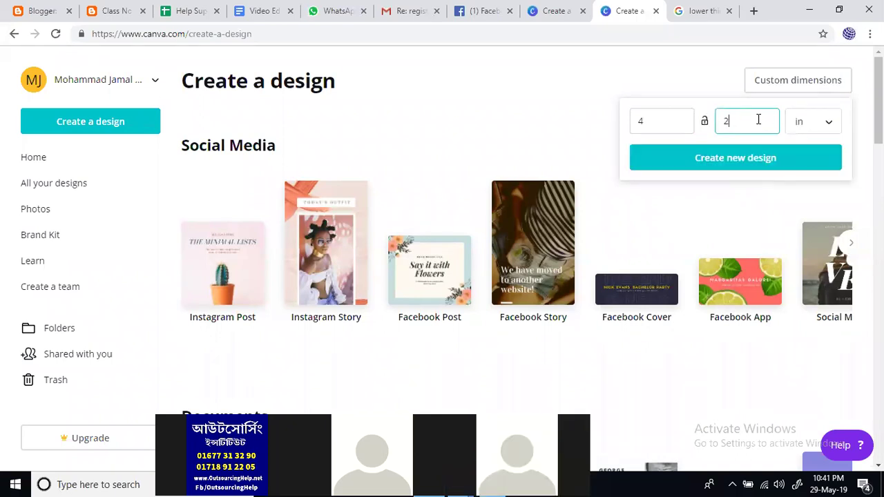
pyautogui.press('BackSpace')
pyautogui.write('1.5')
pyautogui.click(750, 162)
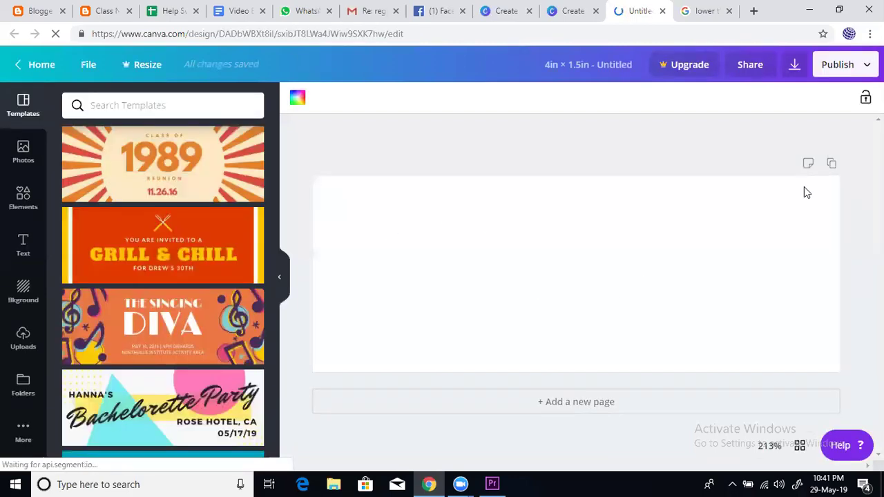
pyautogui.click(298, 101)
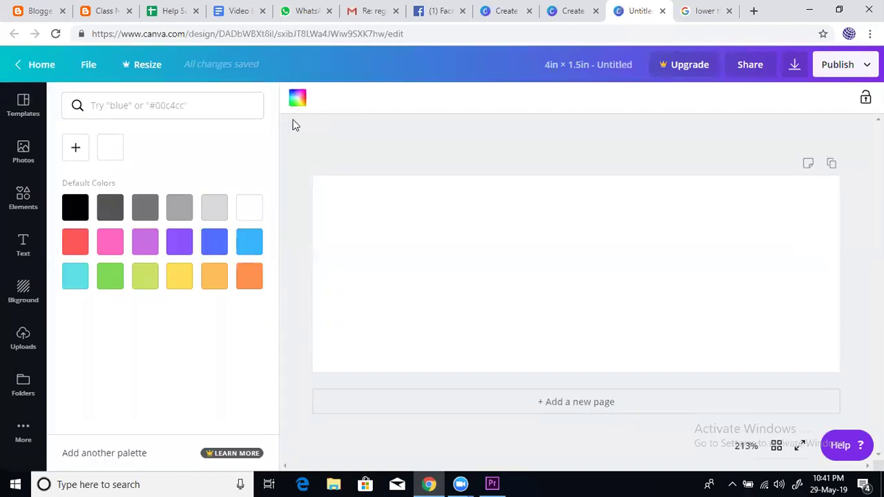
pyautogui.click(179, 277)
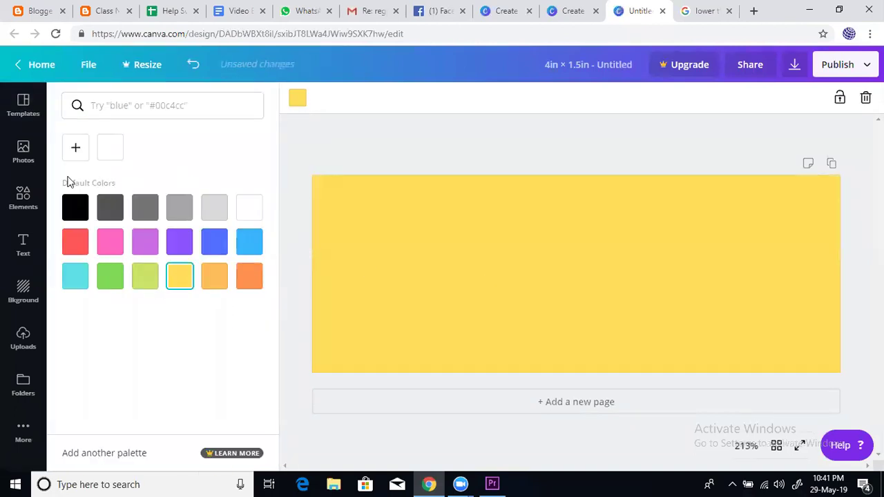
# Open the Text panel and browse its heading, subheading, body text and combination templates
pyautogui.click(23, 245)
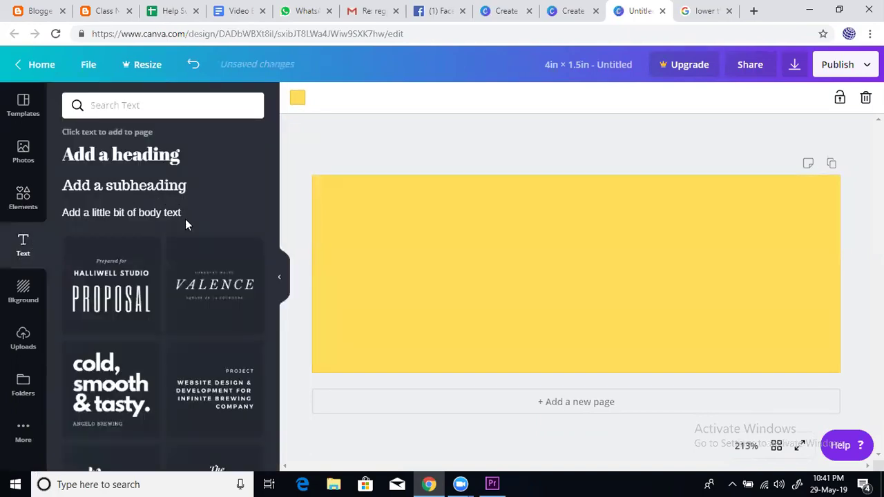
pyautogui.scroll(-3, 187, 330)
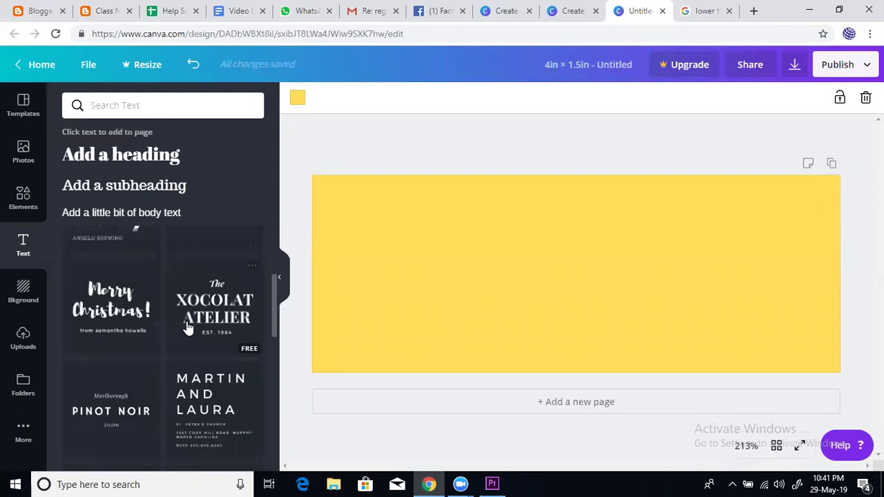
pyautogui.scroll(-7, 186, 319)
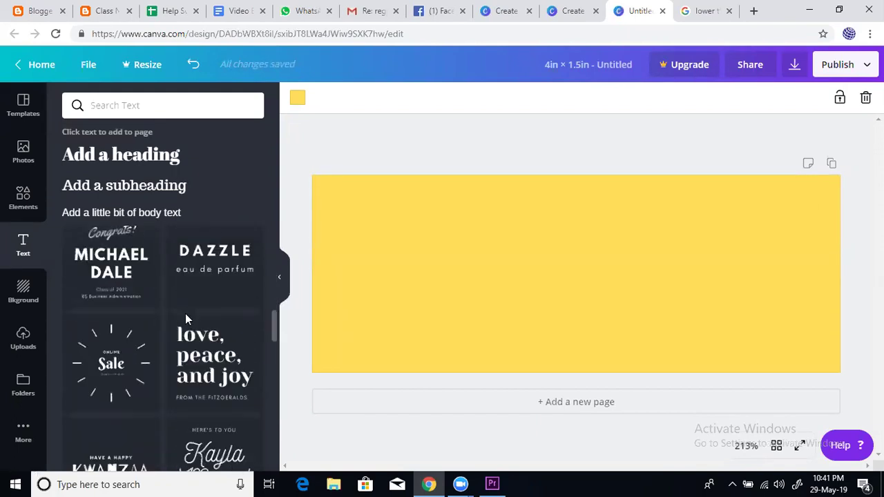
pyautogui.scroll(-3, 185, 319)
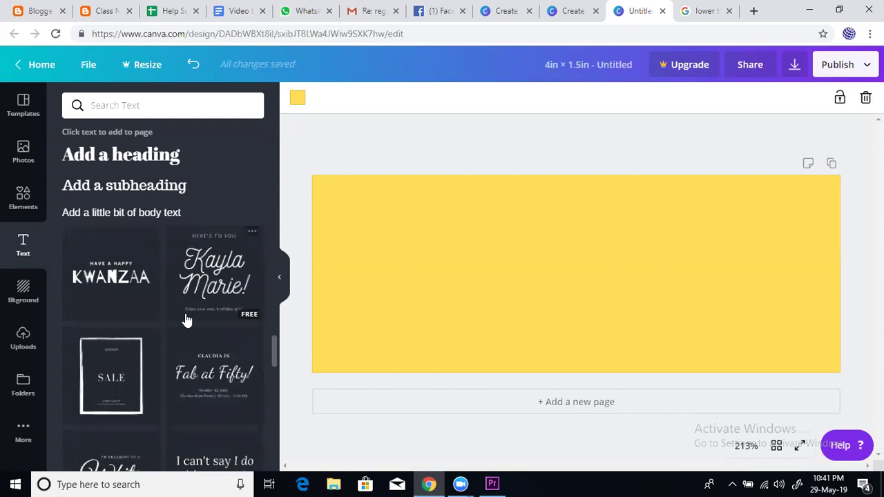
pyautogui.scroll(-2, 185, 319)
pyautogui.scroll(2, 185, 319)
pyautogui.scroll(-2, 186, 319)
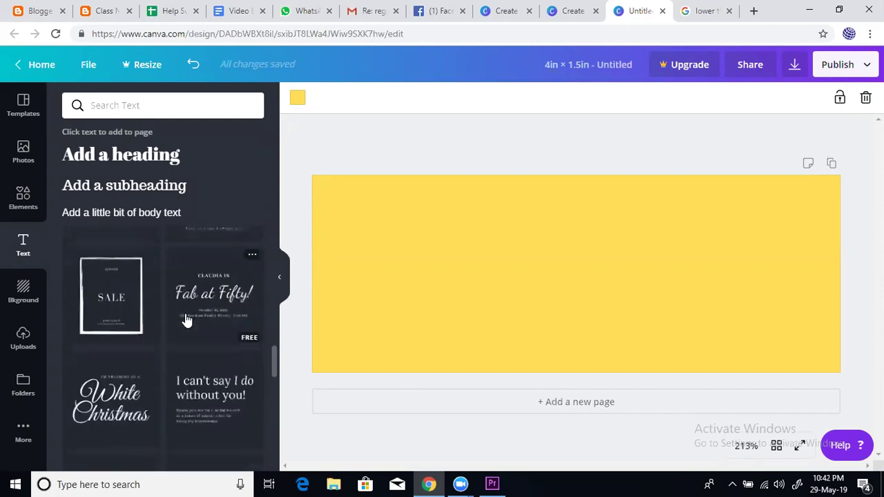
pyautogui.scroll(-2, 185, 319)
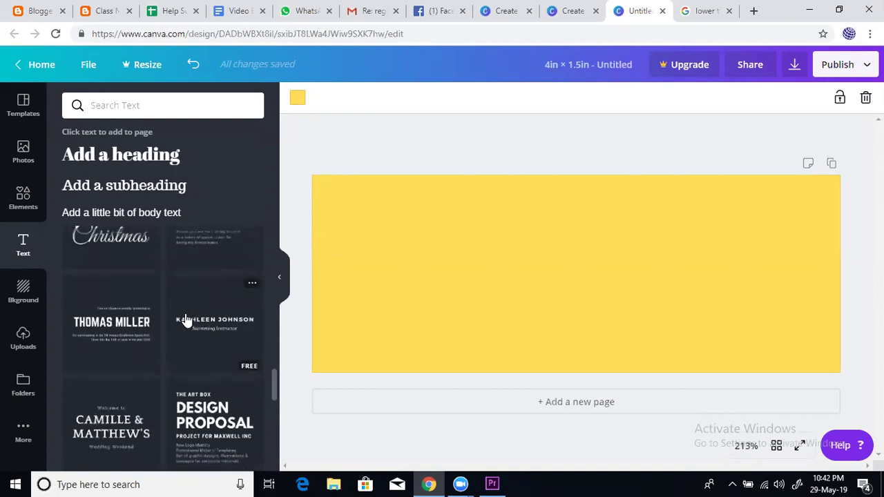
pyautogui.scroll(5, 185, 319)
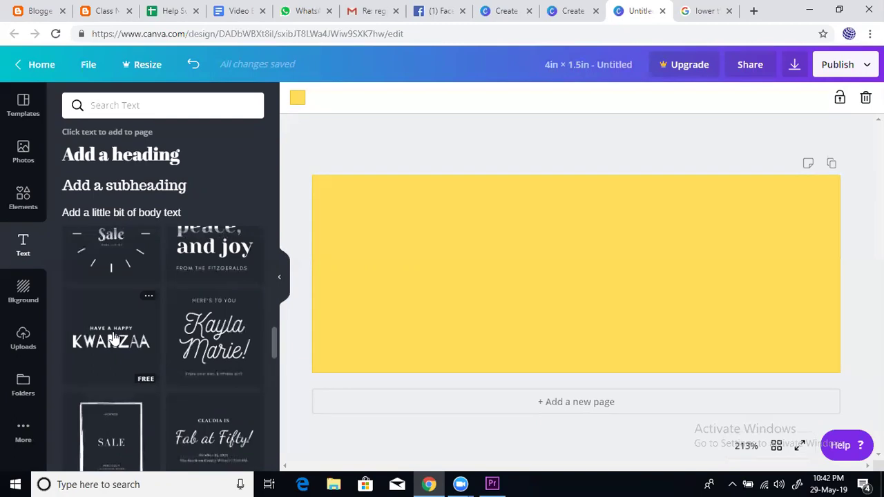
# Add the HAVE A HAPPY KWANZAA text to the page, shrink it and centre it
pyautogui.click(113, 338)
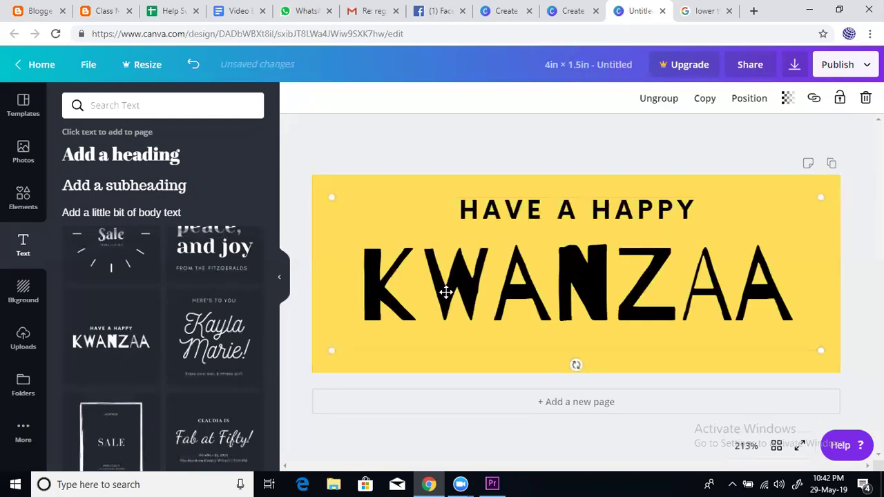
pyautogui.moveTo(332, 349); pyautogui.dragTo(445, 304)
pyautogui.moveTo(643, 223); pyautogui.dragTo(560, 245)
pyautogui.click(659, 225)
# Replace the top HAVE A HAPPY line with SPEAKER
pyautogui.click(658, 226)
pyautogui.press('BackSpace')
pyautogui.press('BackSpace')
pyautogui.press('BackSpace')
pyautogui.press('BackSpace')
pyautogui.press('BackSpace')
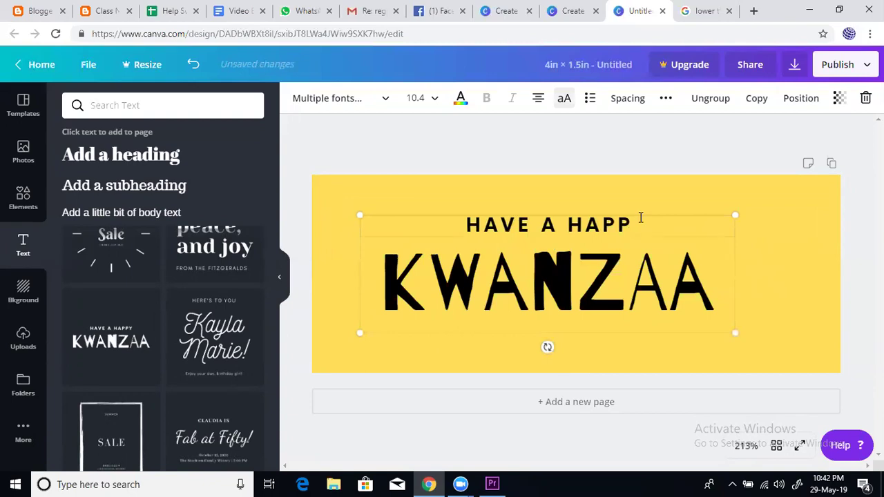
pyautogui.press('BackSpace')
pyautogui.press('BackSpace')
pyautogui.press('BackSpace')
pyautogui.press('BackSpace')
pyautogui.press('BackSpace')
pyautogui.press('BackSpace')
pyautogui.press('BackSpace')
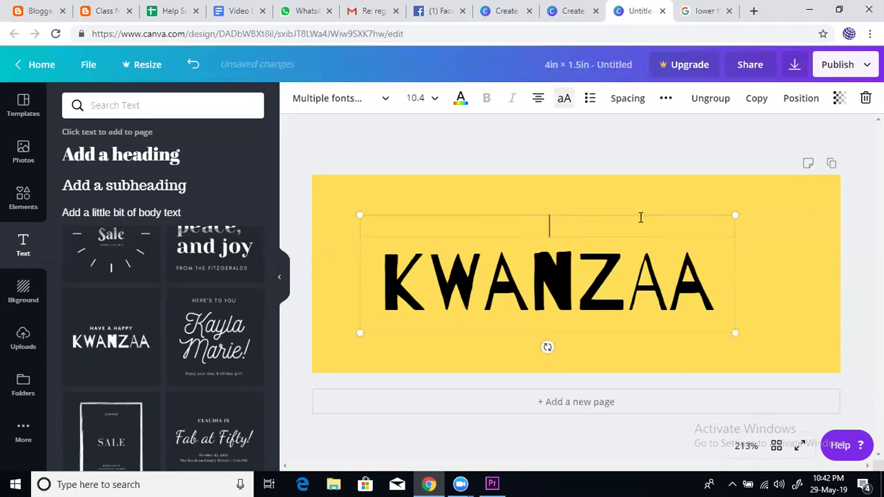
pyautogui.write('SPEAR')
pyautogui.press('BackSpace')
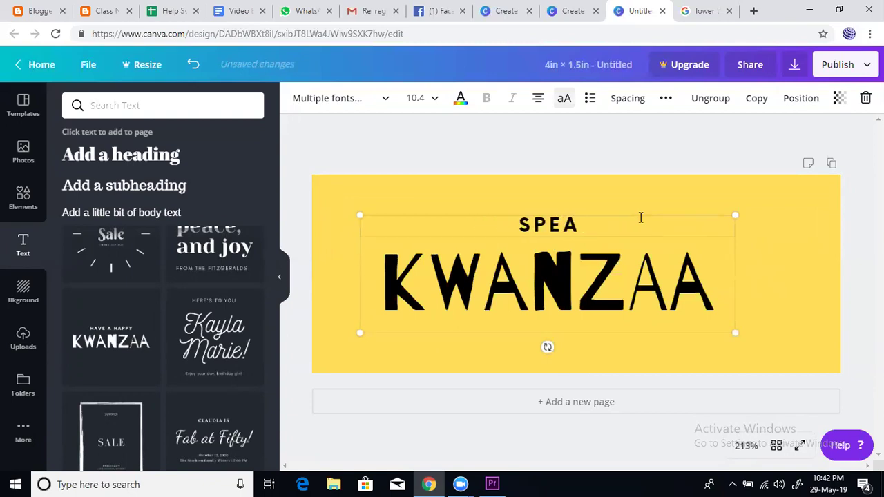
pyautogui.write('KER')
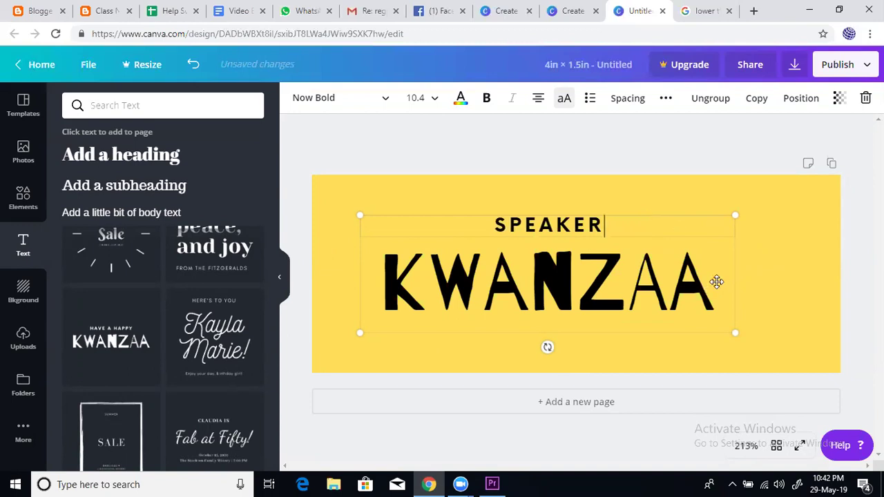
# Change SPEAKER to PRESENTED BY and replace KWANZAA with the presenter's name
pyautogui.click(715, 281)
pyautogui.click(620, 226)
pyautogui.press('BackSpace')
pyautogui.press('BackSpace')
pyautogui.press('BackSpace')
pyautogui.press('BackSpace')
pyautogui.press('BackSpace')
pyautogui.press('BackSpace')
pyautogui.press('BackSpace')
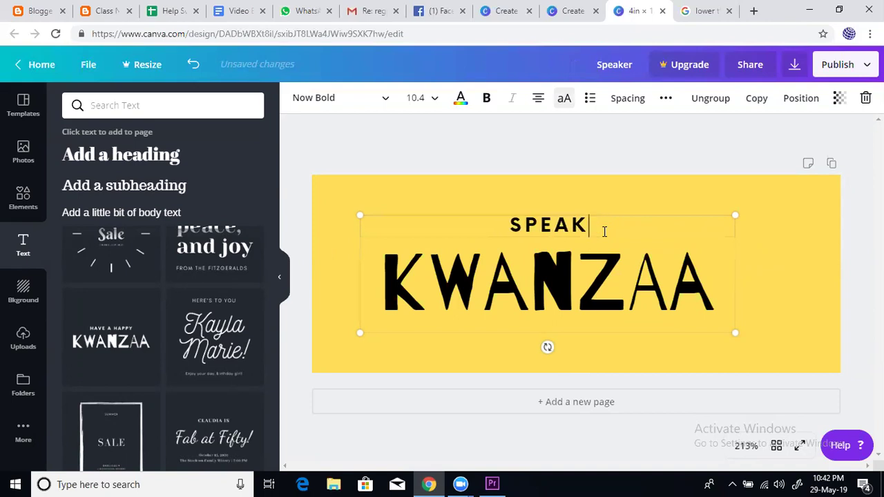
pyautogui.write('P')
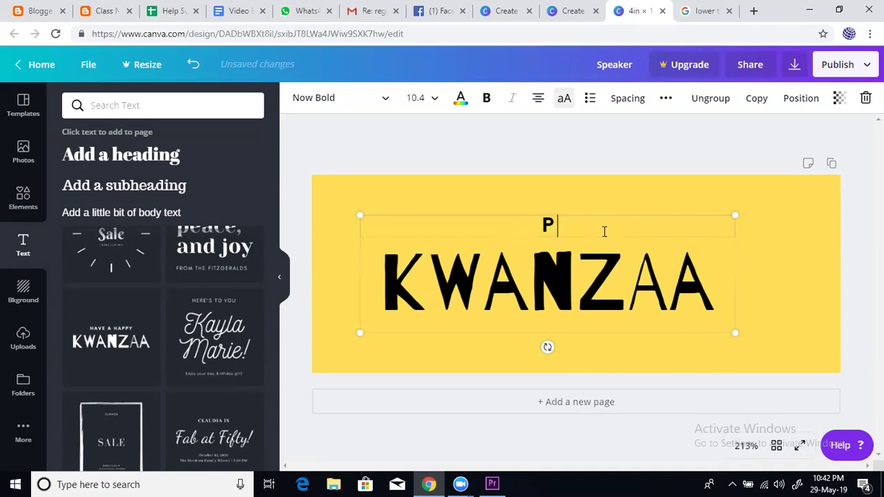
pyautogui.write('RESENTED BY')
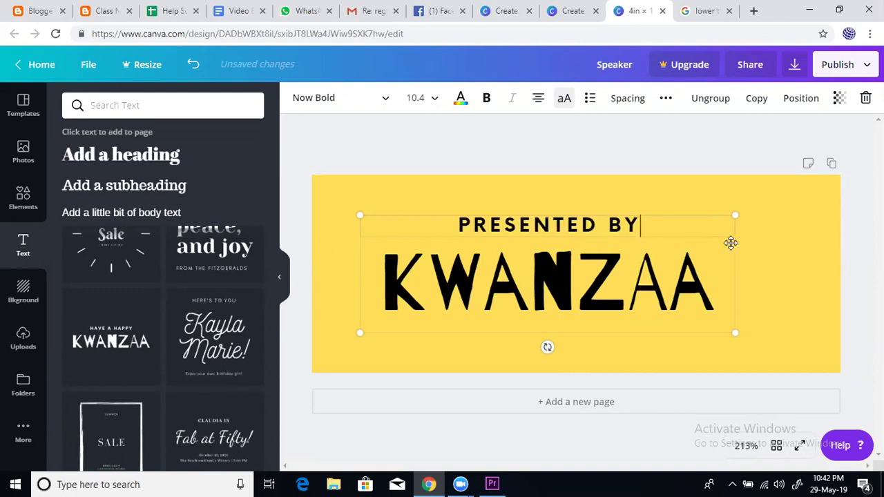
pyautogui.click(724, 291)
pyautogui.press('BackSpace')
pyautogui.press('BackSpace')
pyautogui.press('BackSpace')
pyautogui.press('BackSpace')
pyautogui.press('BackSpace')
pyautogui.press('BackSpace')
pyautogui.press('BackSpace')
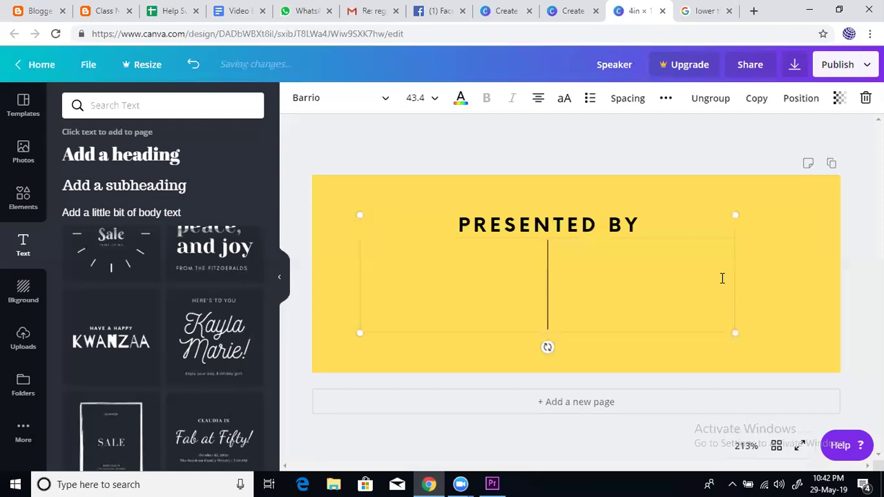
pyautogui.write('MD JAMAL')
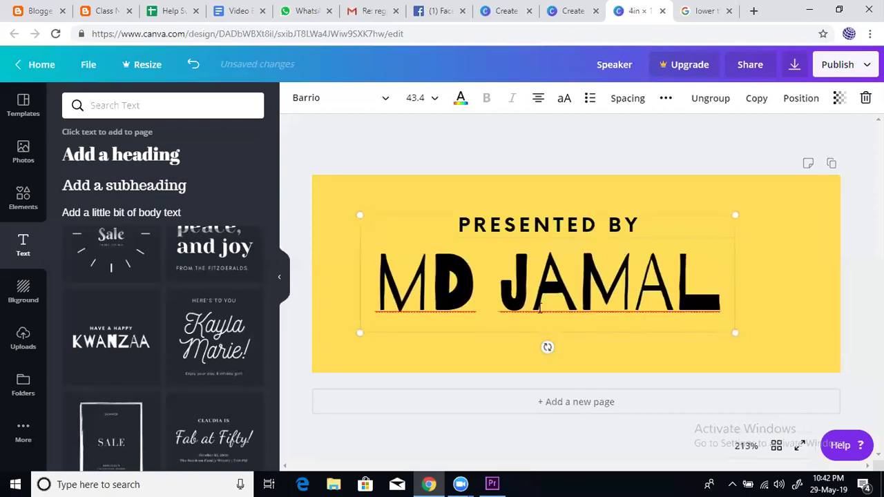
# Finish the presenter's surname, resize the text to fit, and move it to the banner's right
pyautogui.moveTo(337, 339); pyautogui.dragTo(497, 298)
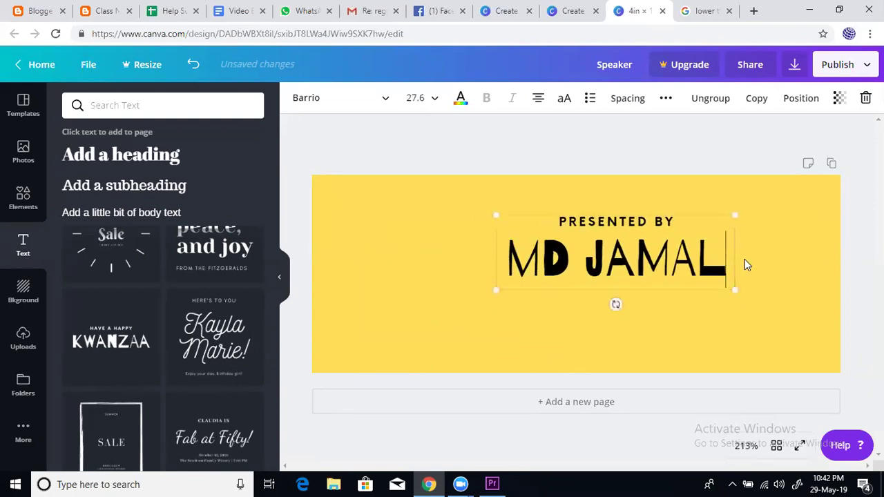
pyautogui.write('U')
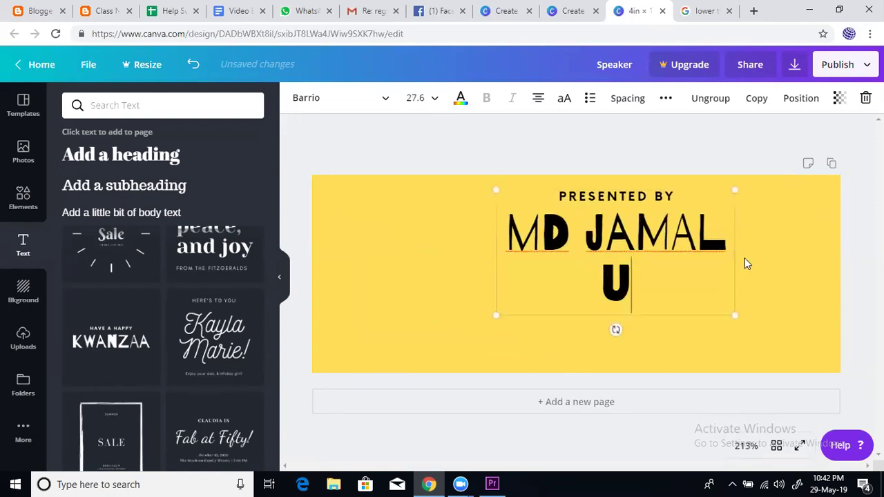
pyautogui.write('DDIN')
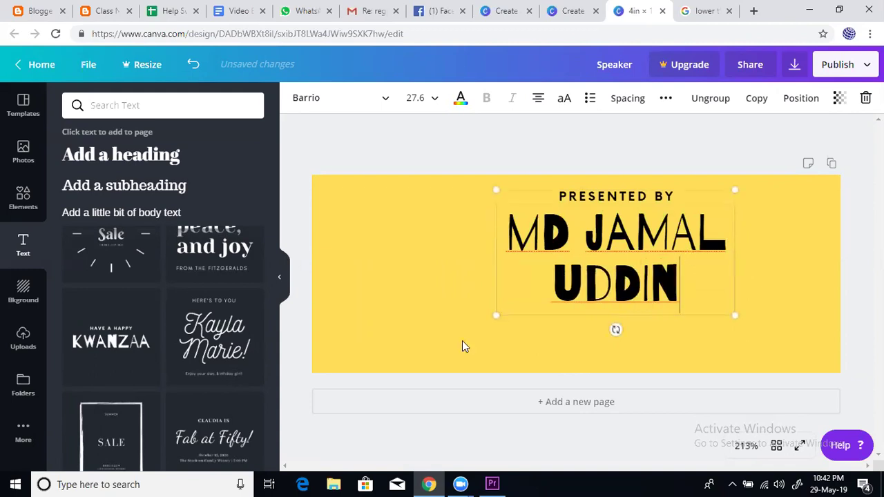
pyautogui.moveTo(495, 318); pyautogui.dragTo(378, 326)
pyautogui.moveTo(393, 365); pyautogui.dragTo(446, 342)
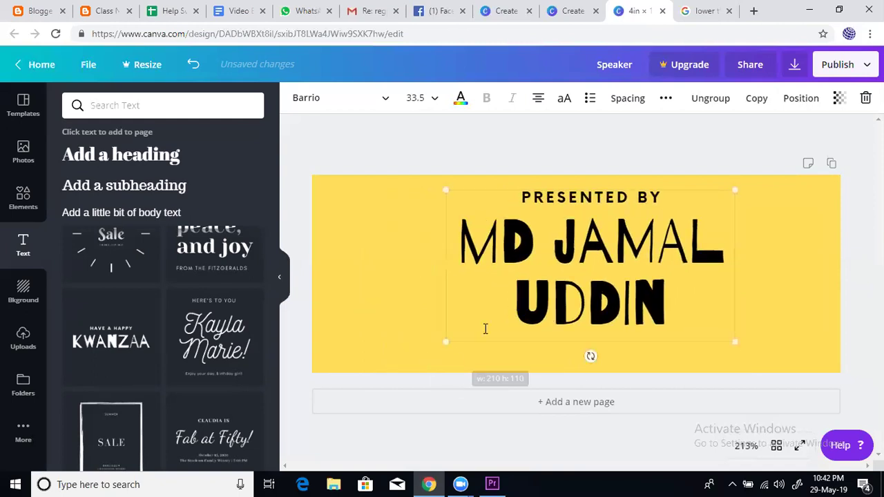
pyautogui.click(612, 198)
pyautogui.moveTo(612, 199); pyautogui.dragTo(693, 202)
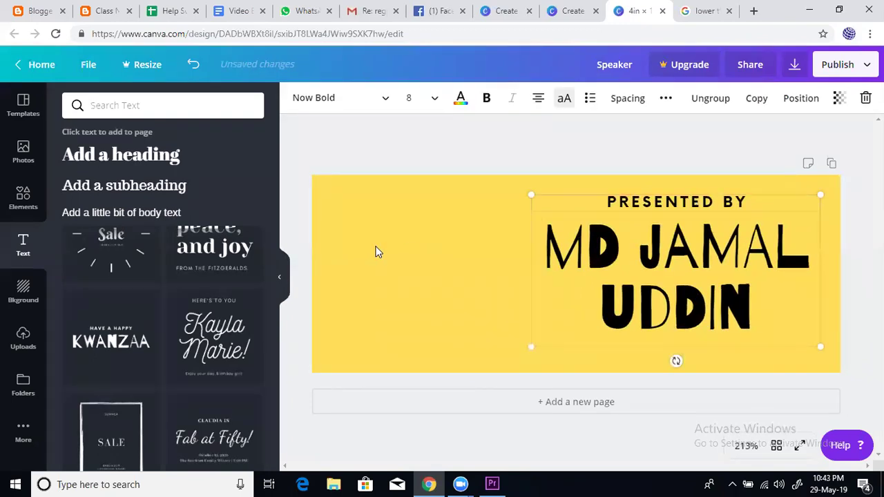
# Open Uploads and scroll through the images to find the blue globe
pyautogui.click(376, 251)
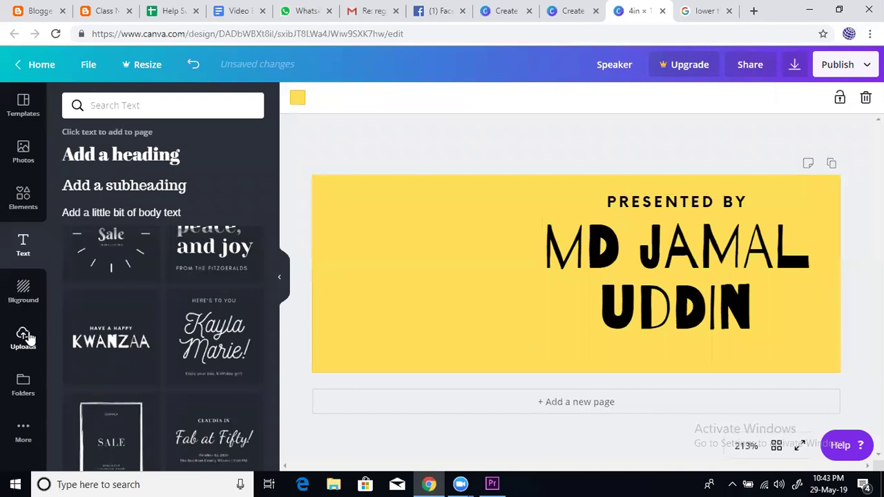
pyautogui.click(24, 337)
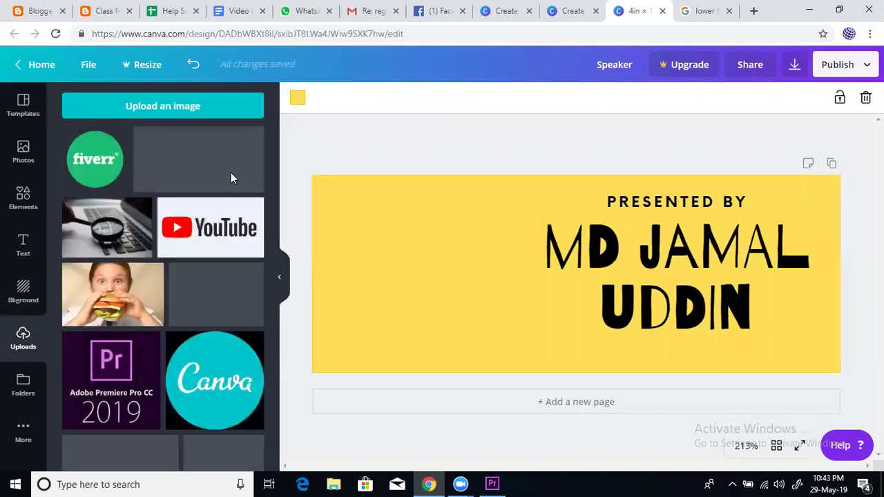
pyautogui.moveTo(274, 188); pyautogui.dragTo(282, 241)
pyautogui.scroll(5, 282, 241)
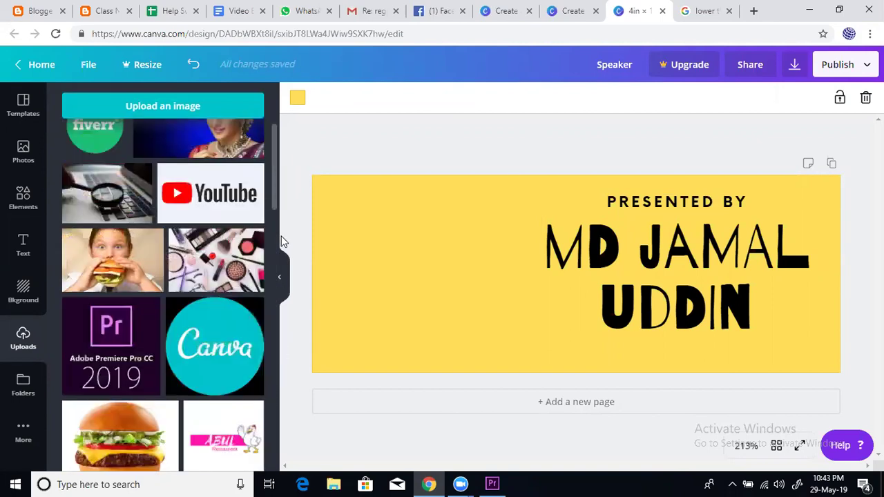
pyautogui.scroll(-15, 260, 448)
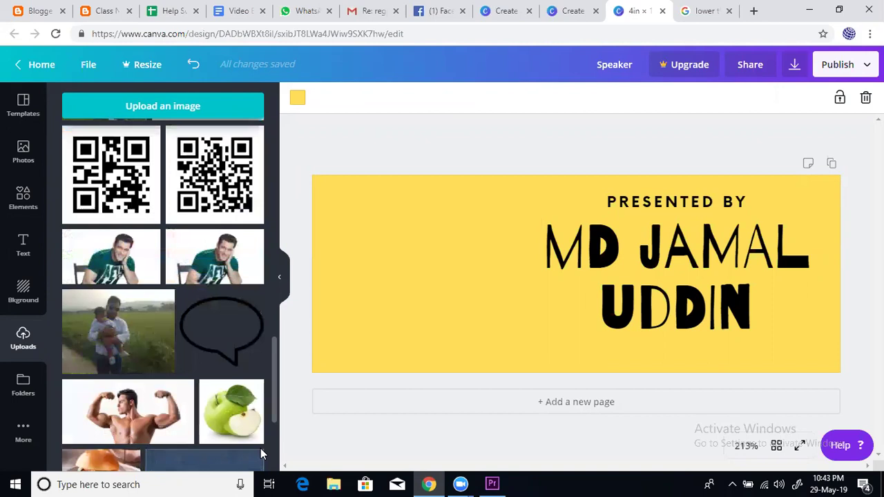
pyautogui.moveTo(270, 329); pyautogui.dragTo(278, 218)
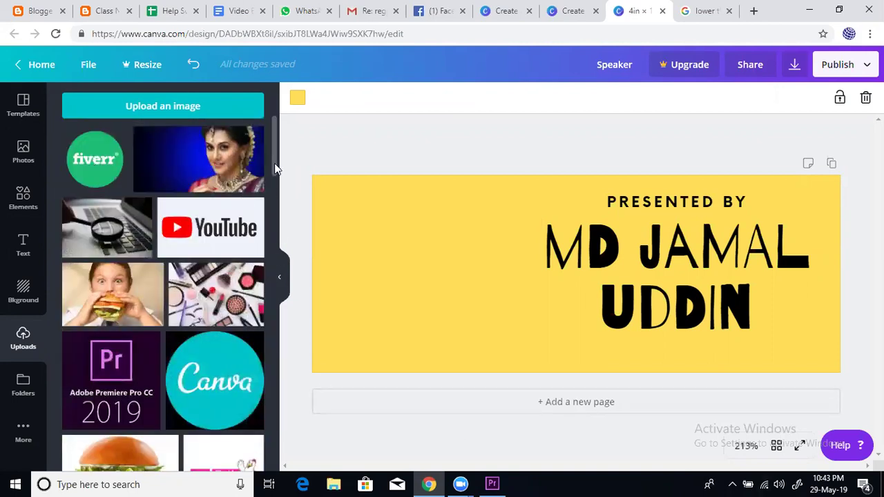
pyautogui.scroll(-2, 274, 186)
pyautogui.scroll(-10, 275, 258)
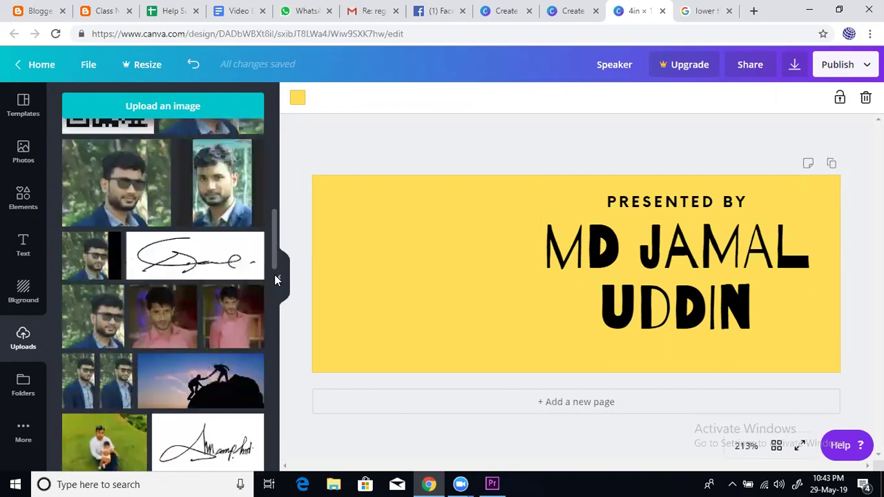
pyautogui.moveTo(267, 337); pyautogui.dragTo(270, 413)
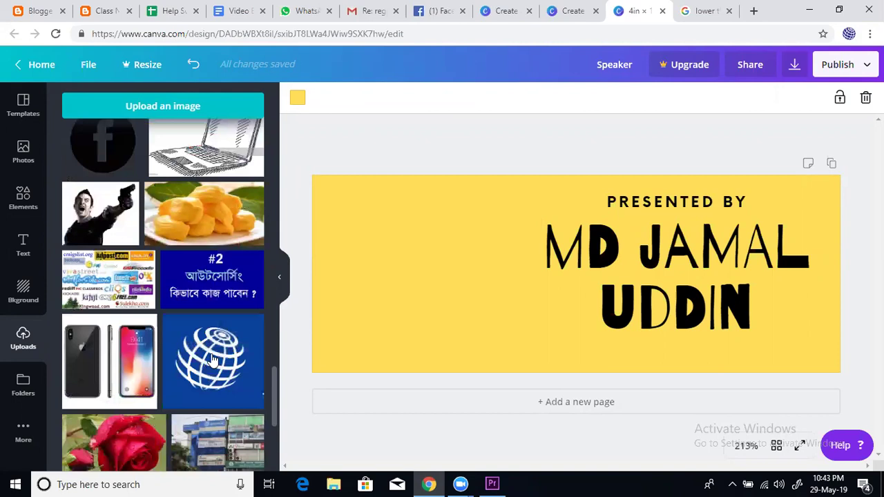
# Drag the globe onto the banner's left side and enlarge it to fill that area
pyautogui.moveTo(213, 362); pyautogui.dragTo(351, 209)
pyautogui.moveTo(481, 333); pyautogui.dragTo(515, 415)
pyautogui.click(676, 145)
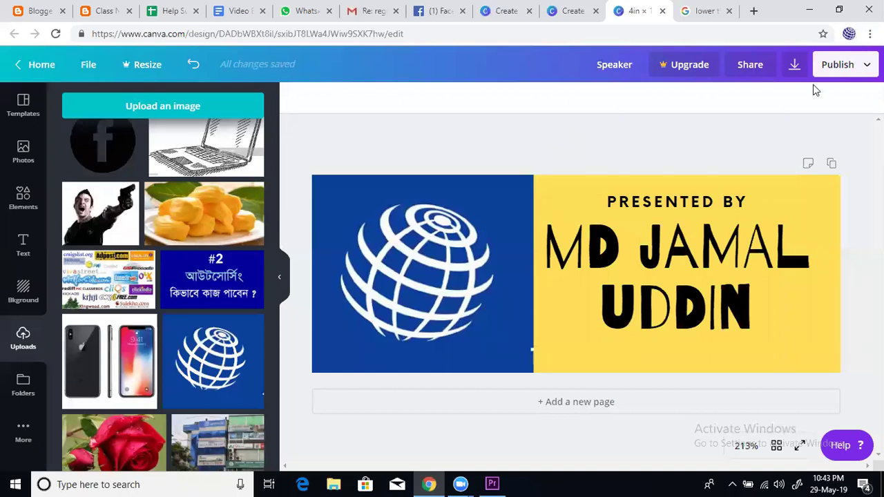
# Download the lower-third as a PNG and dismiss the Canva Pro popup
pyautogui.click(794, 65)
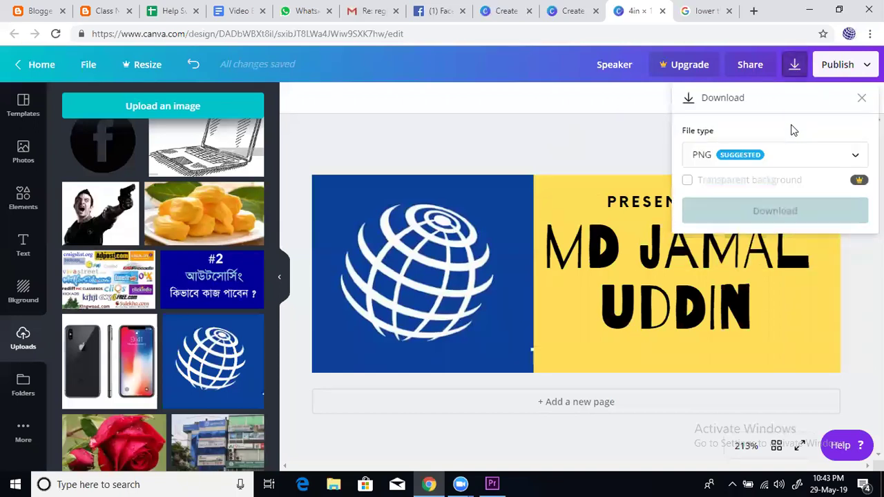
pyautogui.click(766, 212)
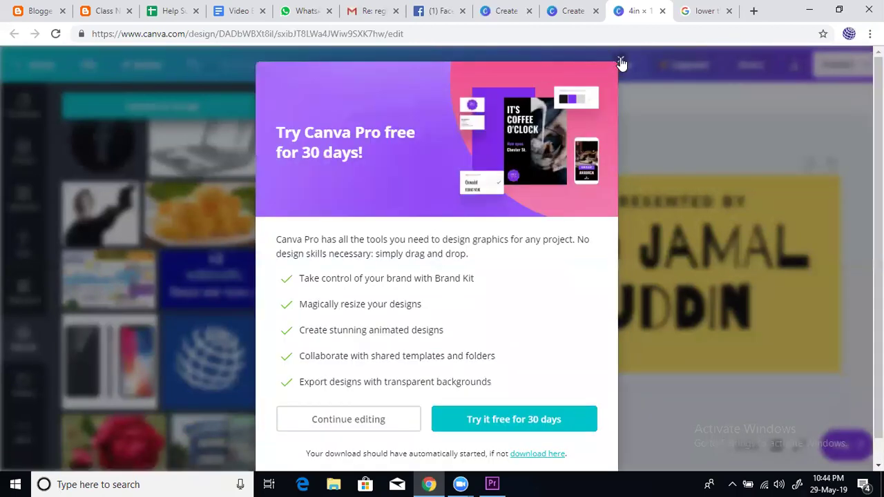
pyautogui.click(621, 62)
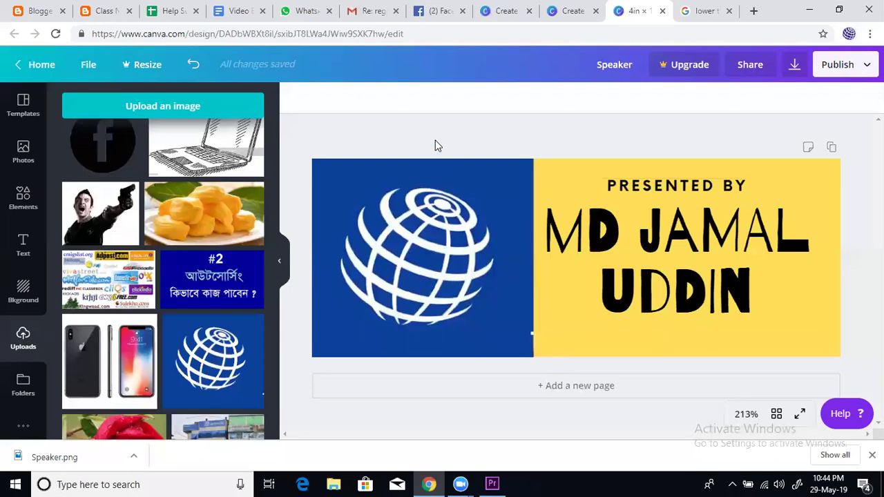
pyautogui.moveTo(493, 483)
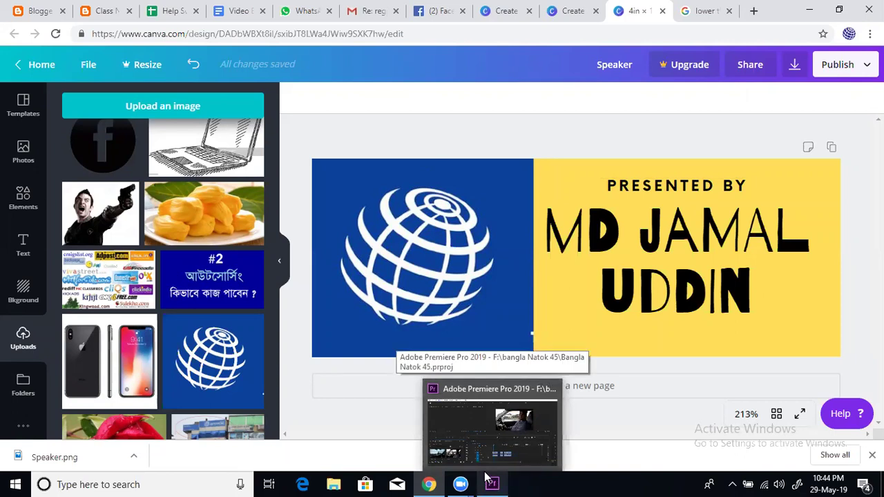
pyautogui.moveTo(503, 421)
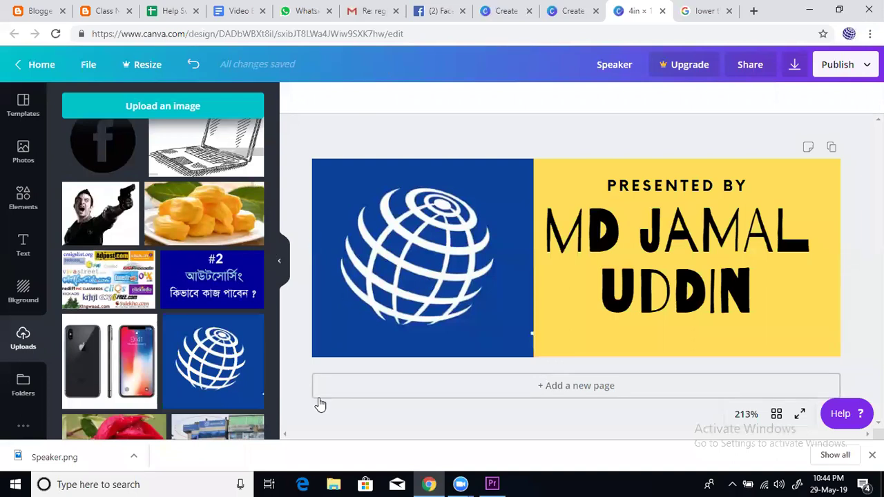
# Switch to Premiere and import Speaker.png through the Project panel's Import dialog
pyautogui.click(501, 481)
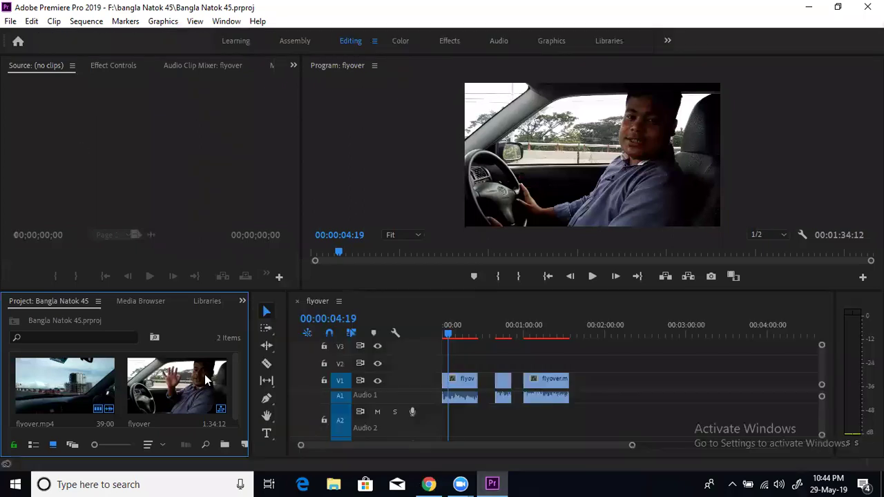
pyautogui.rightClick(182, 329)
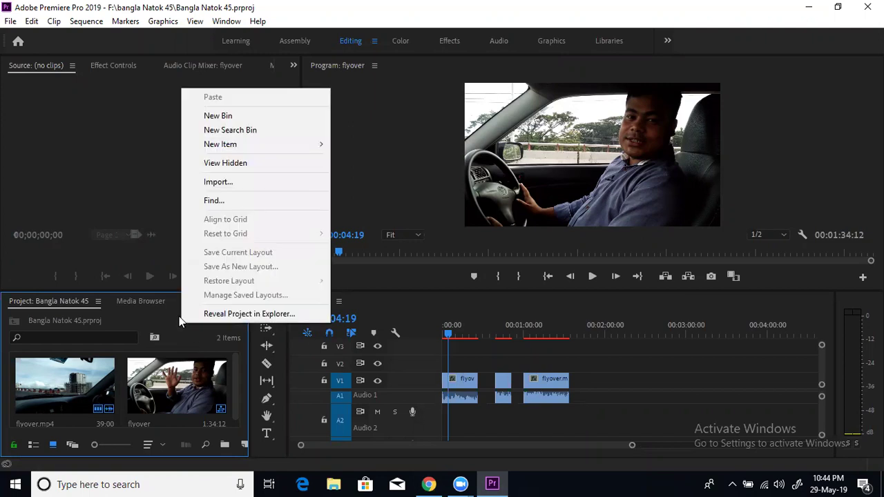
pyautogui.click(236, 181)
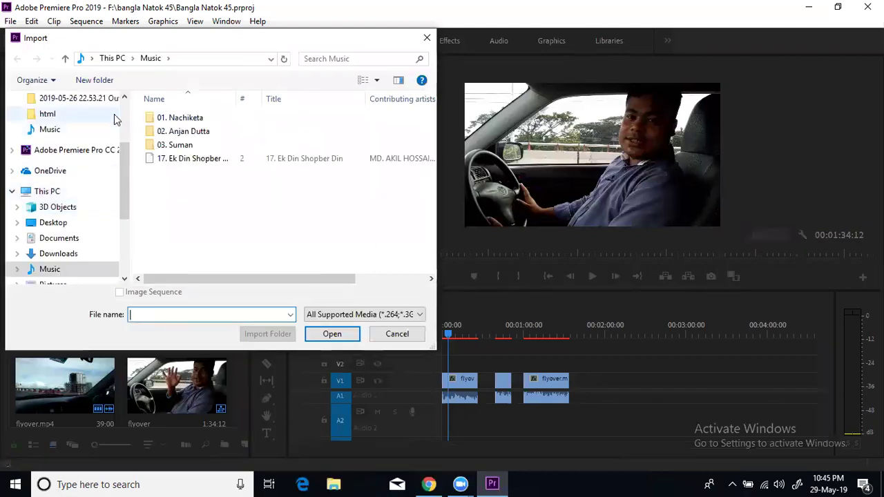
pyautogui.scroll(2, 122, 114)
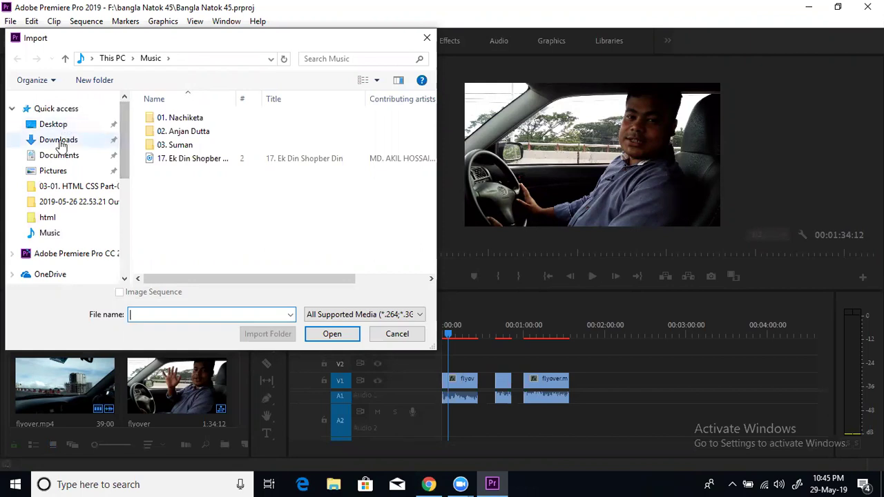
pyautogui.moveTo(432, 111); pyautogui.dragTo(435, 225)
pyautogui.click(228, 141)
pyautogui.click(332, 334)
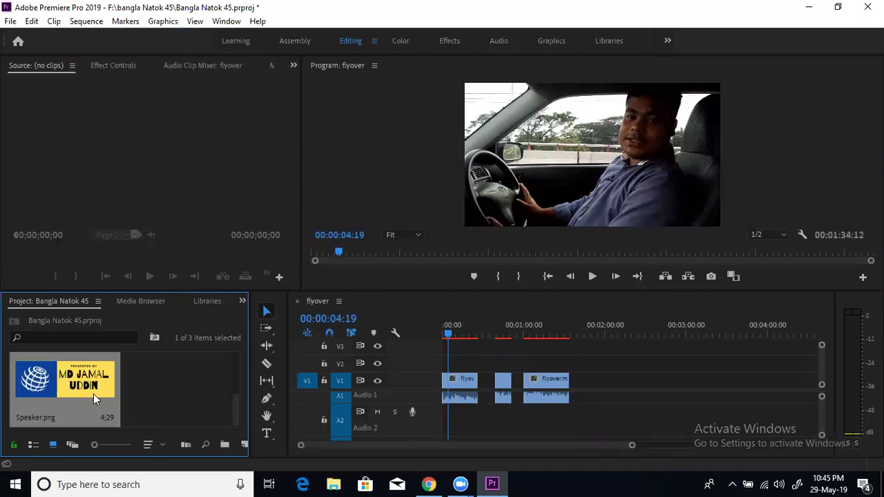
# Place Speaker.png above the flyover clip, then move it bottom-left and scale it up
pyautogui.moveTo(78, 380); pyautogui.dragTo(454, 371)
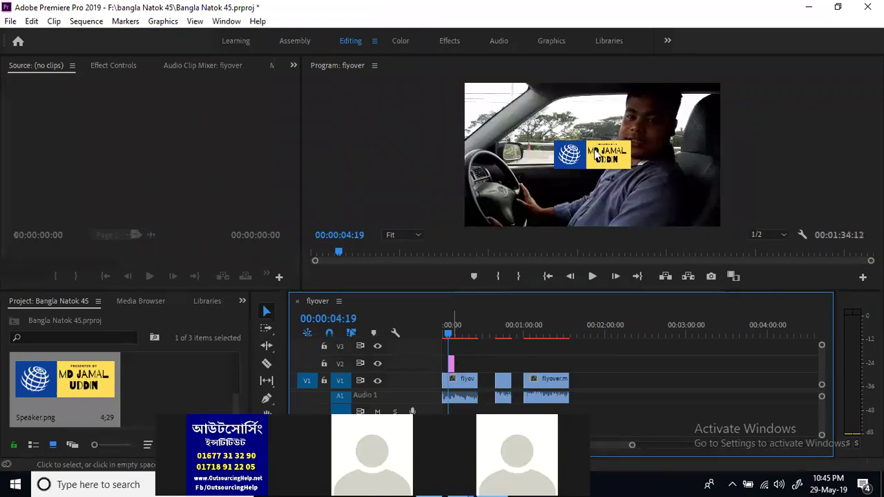
pyautogui.doubleClick(596, 153)
pyautogui.click(601, 160)
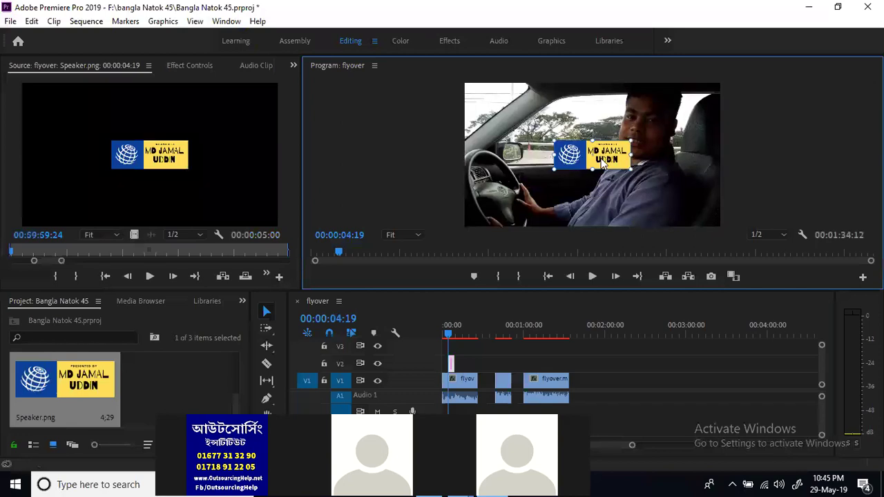
pyautogui.moveTo(555, 168); pyautogui.dragTo(495, 218)
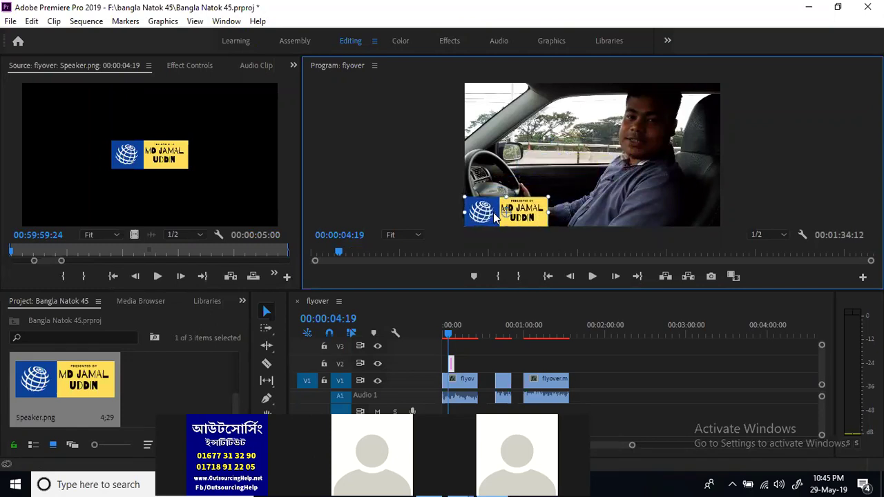
pyautogui.moveTo(549, 210)
pyautogui.mouseDown()
pyautogui.moveTo(560, 208)
pyautogui.moveTo(543, 210)
pyautogui.moveTo(552, 211)
pyautogui.mouseUp()
pyautogui.moveTo(494, 209); pyautogui.dragTo(490, 209)
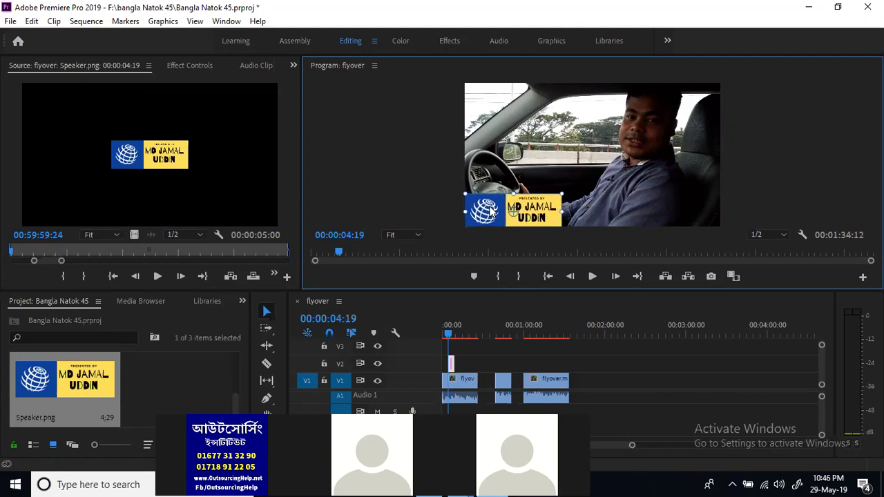
# Turn off timeline snapping with S while reselecting the frame and logo in the preview
pyautogui.click(552, 135)
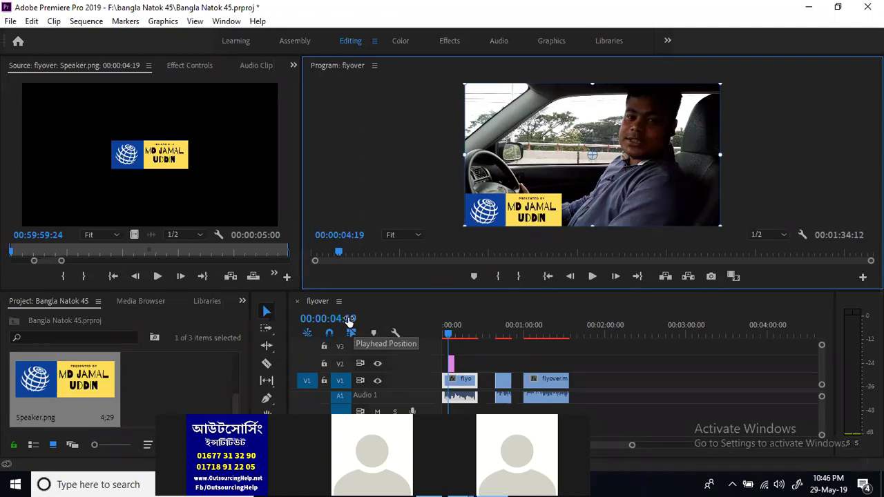
pyautogui.press('s')
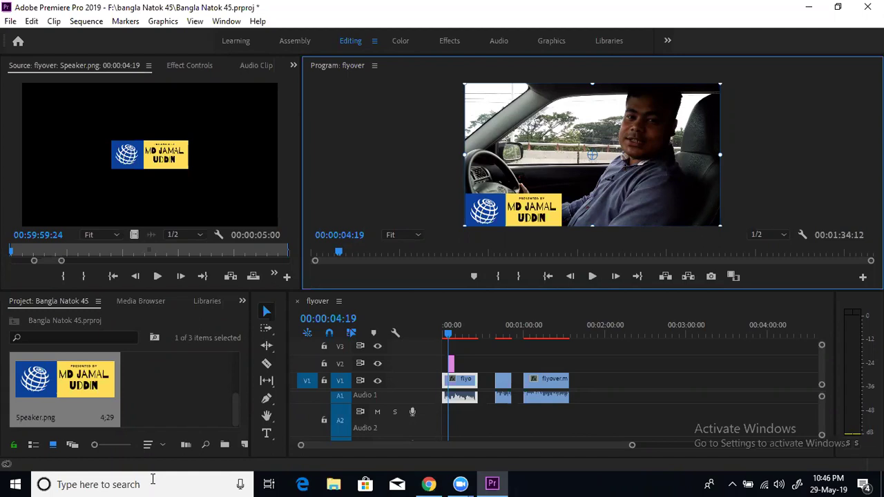
pyautogui.click(345, 108)
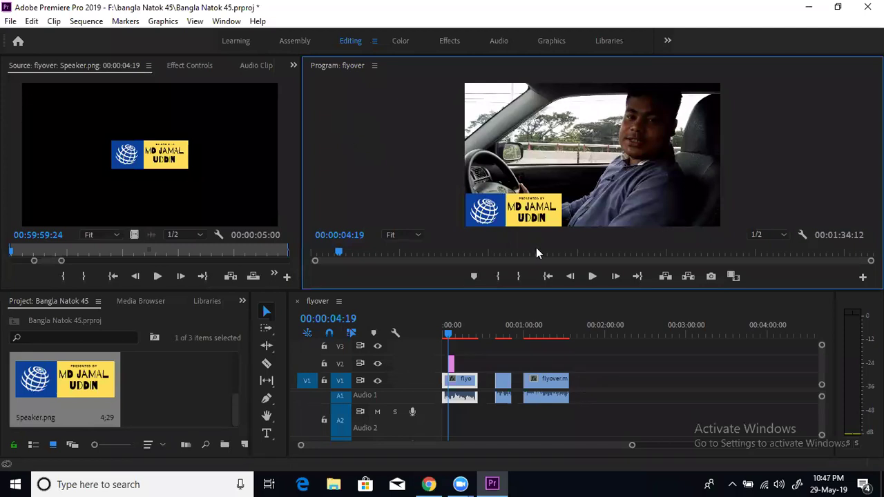
pyautogui.click(521, 211)
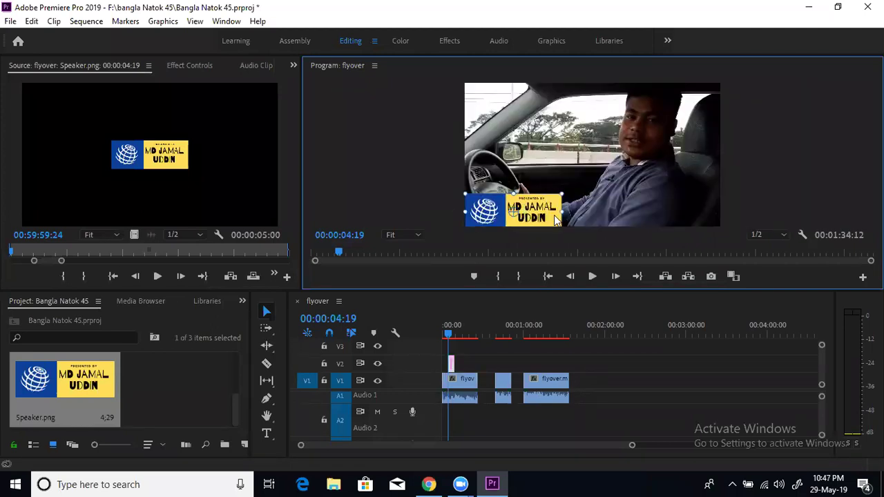
pyautogui.click(614, 155)
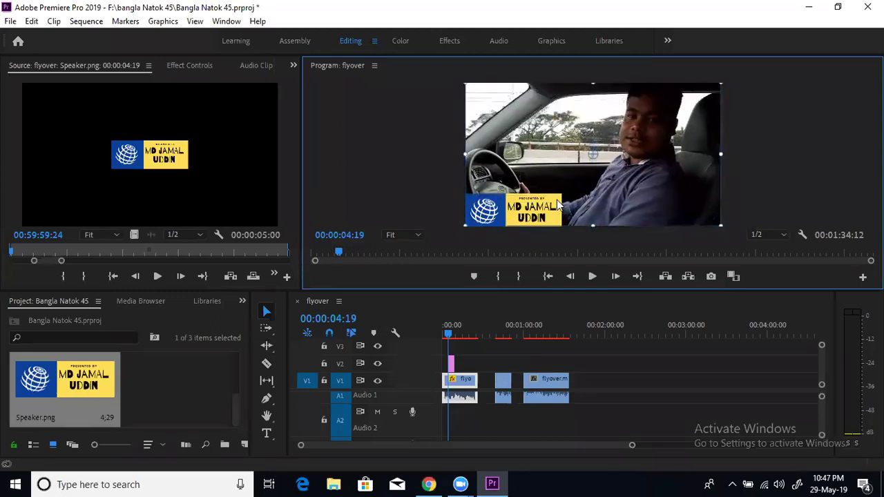
pyautogui.click(461, 366)
# Nudge the logo up slightly into the corner, then bring back Chrome's Canva design
pyautogui.click(513, 212)
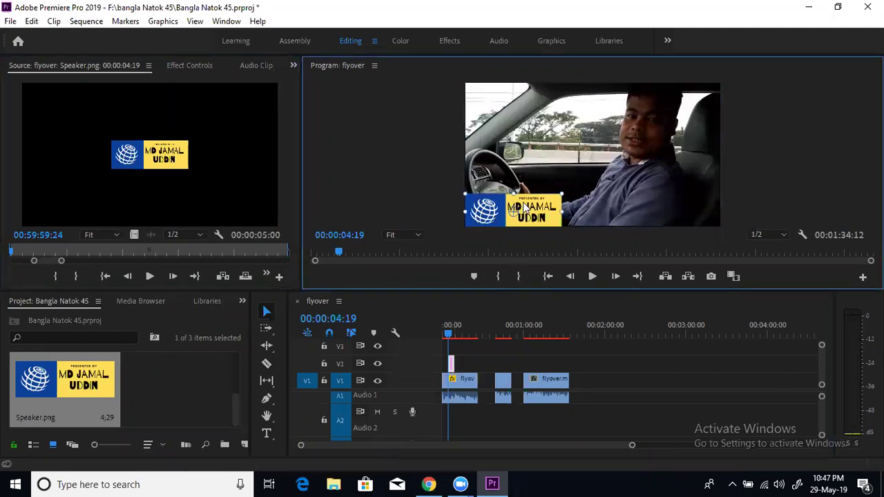
pyautogui.moveTo(543, 205); pyautogui.dragTo(542, 198)
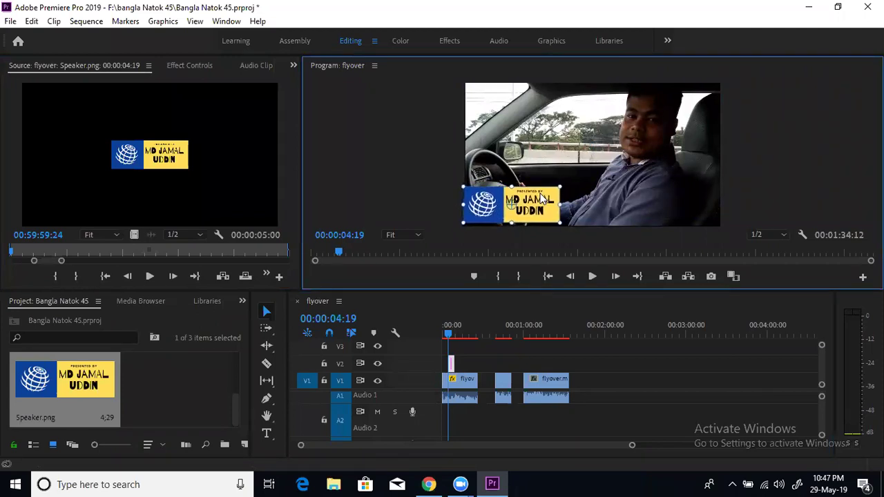
pyautogui.click(514, 135)
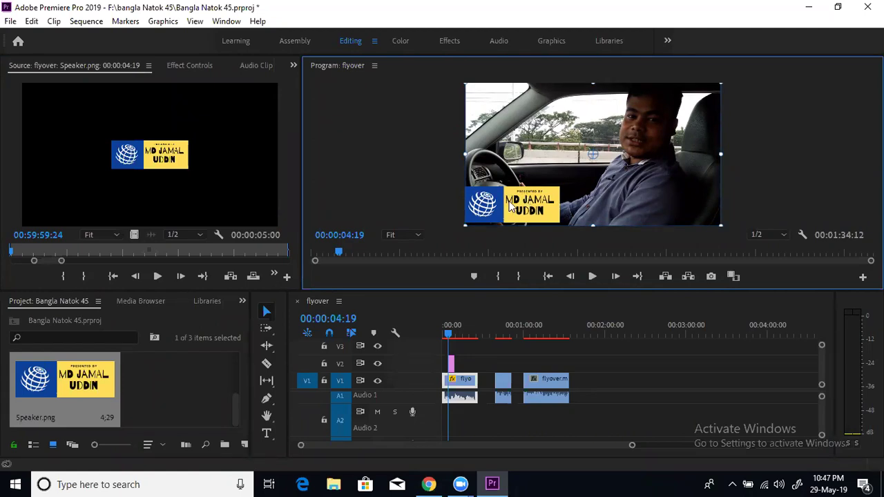
pyautogui.click(400, 170)
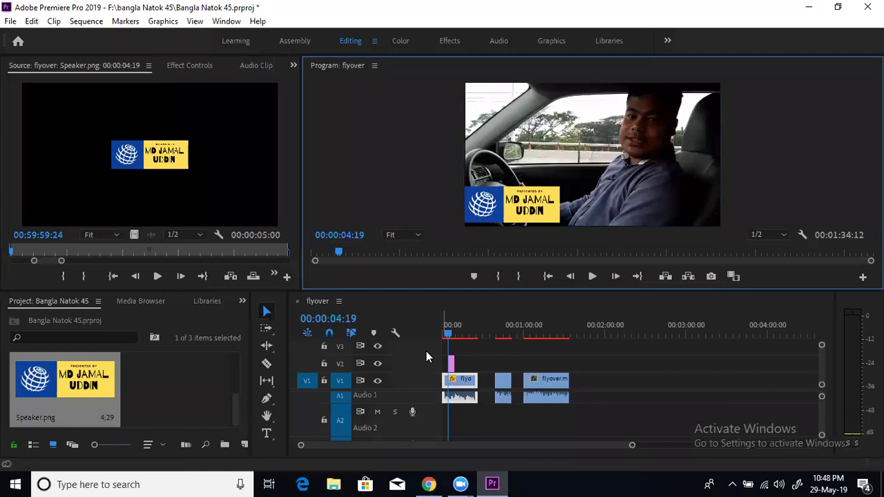
pyautogui.click(429, 484)
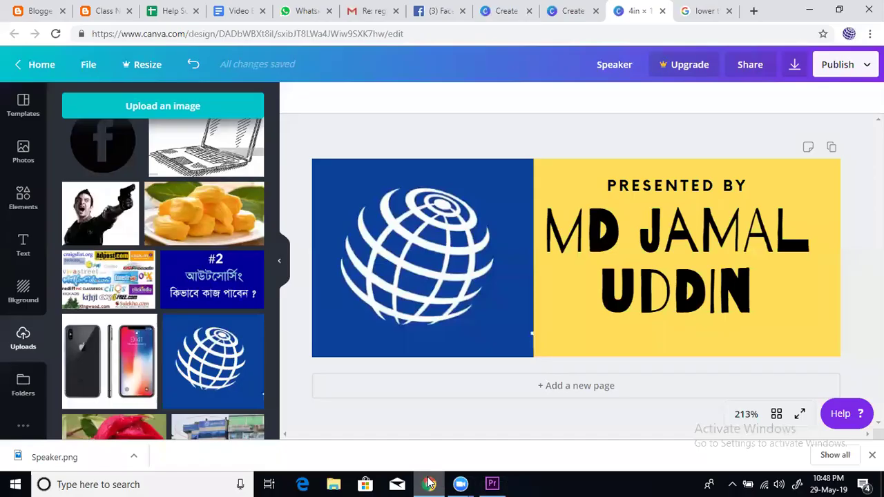
# Look through the WhatsApp Web and Facebook tabs
pyautogui.click(309, 12)
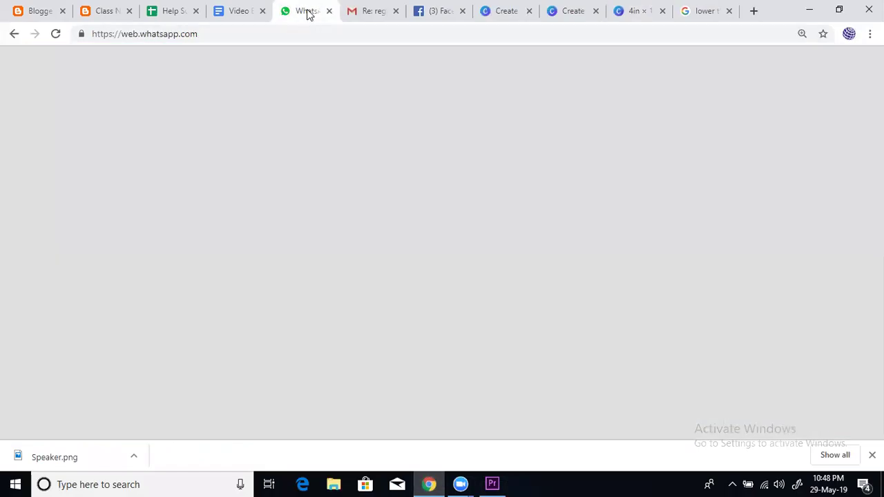
pyautogui.doubleClick(524, 33)
pyautogui.click(524, 33)
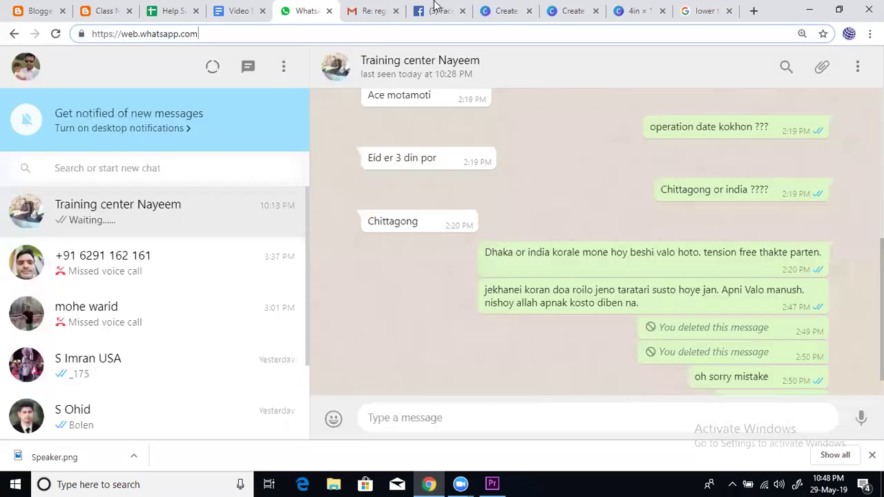
pyautogui.click(446, 7)
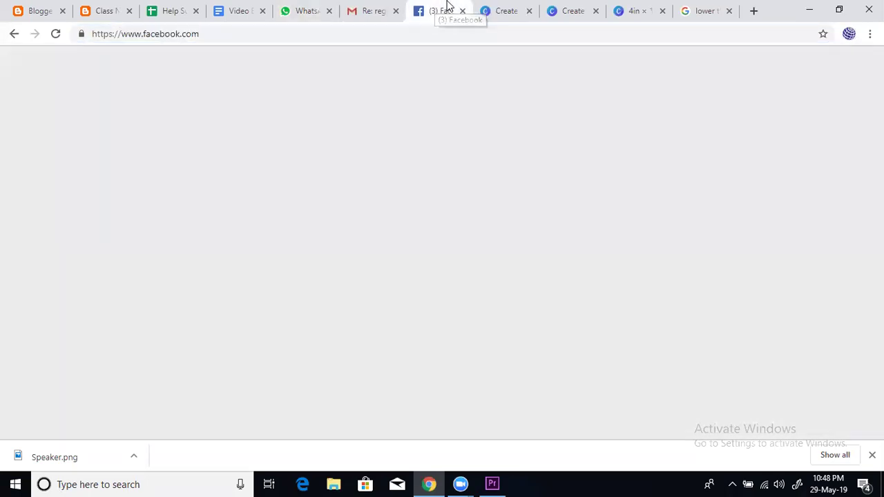
pyautogui.click(303, 12)
pyautogui.scroll(-1, 610, 239)
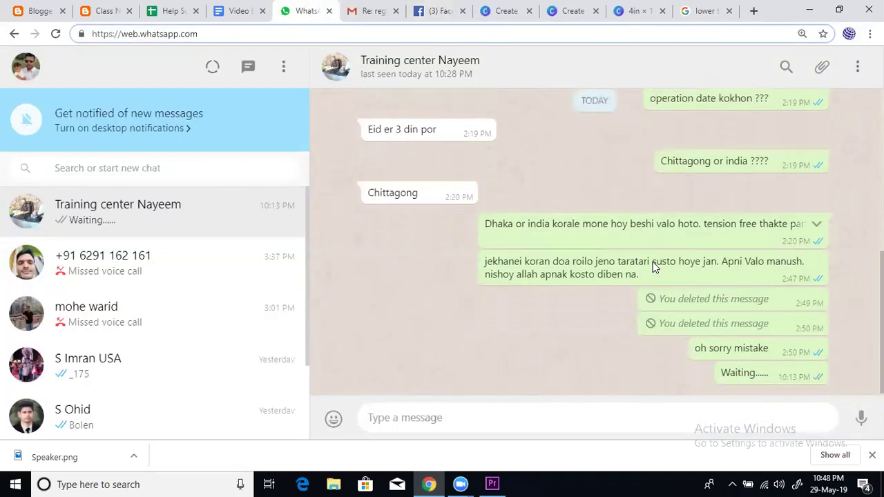
# Reload Facebook, check Messenger and notifications, then minimize Chrome
pyautogui.click(454, 8)
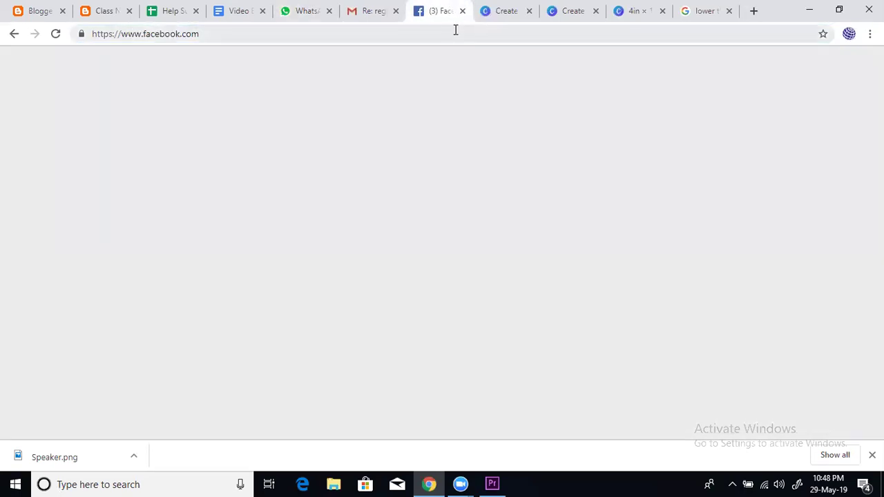
pyautogui.click(458, 30)
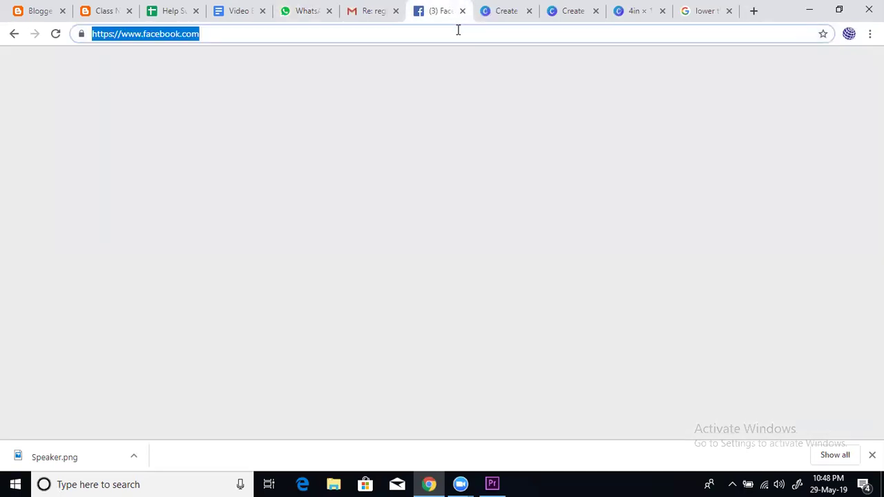
pyautogui.press('Return')
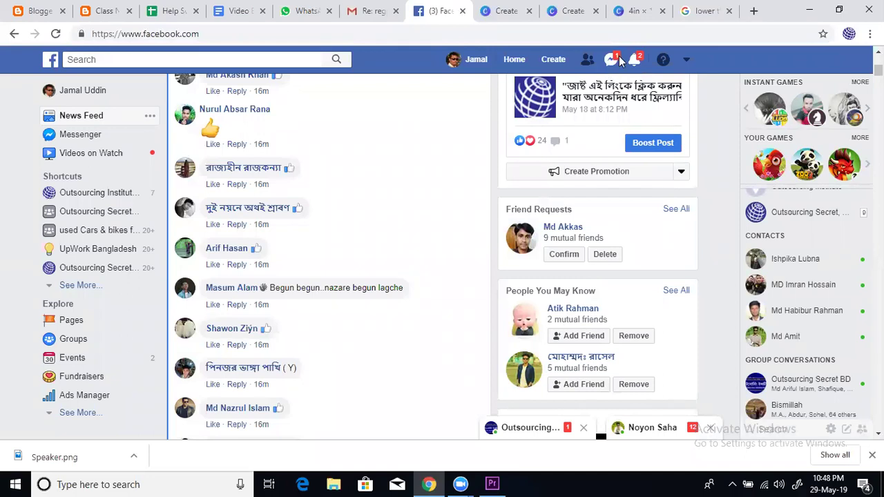
pyautogui.click(612, 59)
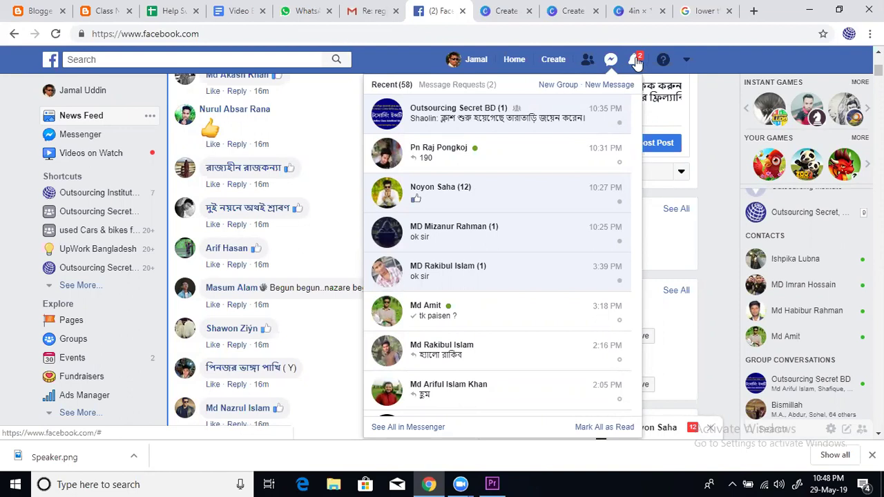
pyautogui.click(636, 61)
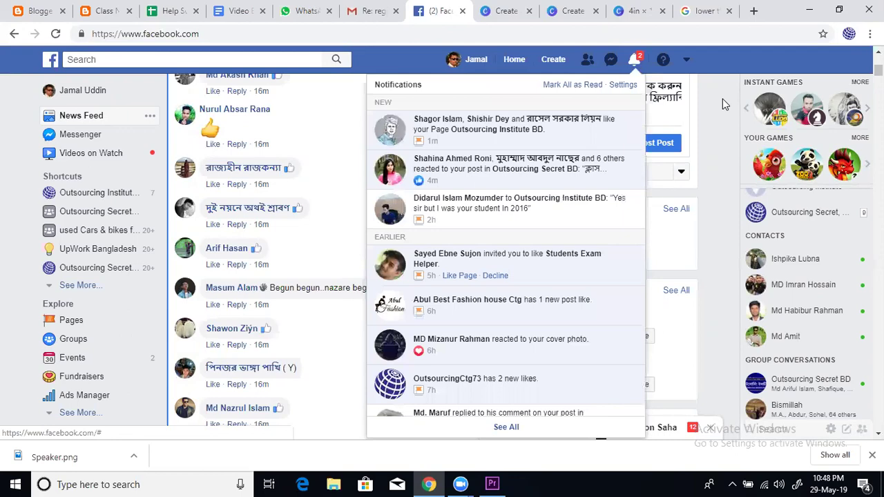
pyautogui.click(810, 12)
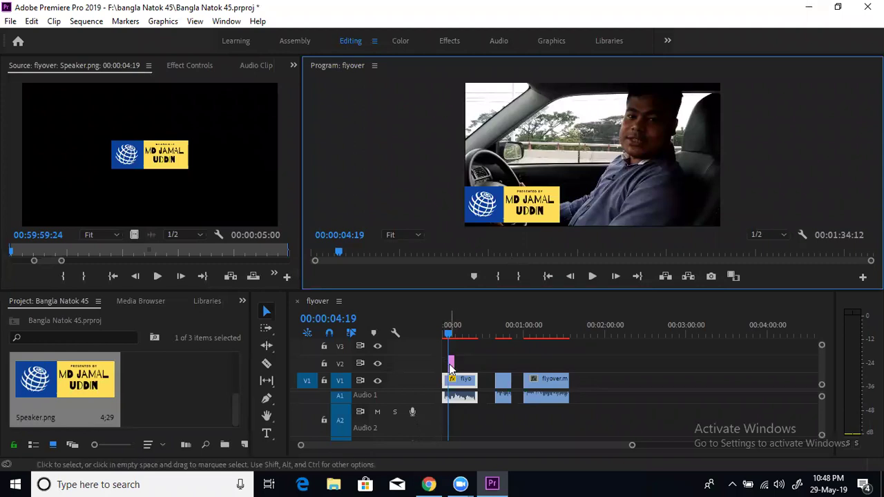
# Zoom the timeline and trim the Speaker.png clip on V2 to end at 00:00:07:16 (00:00:02:23 long)
pyautogui.click(449, 370)
pyautogui.click(491, 211)
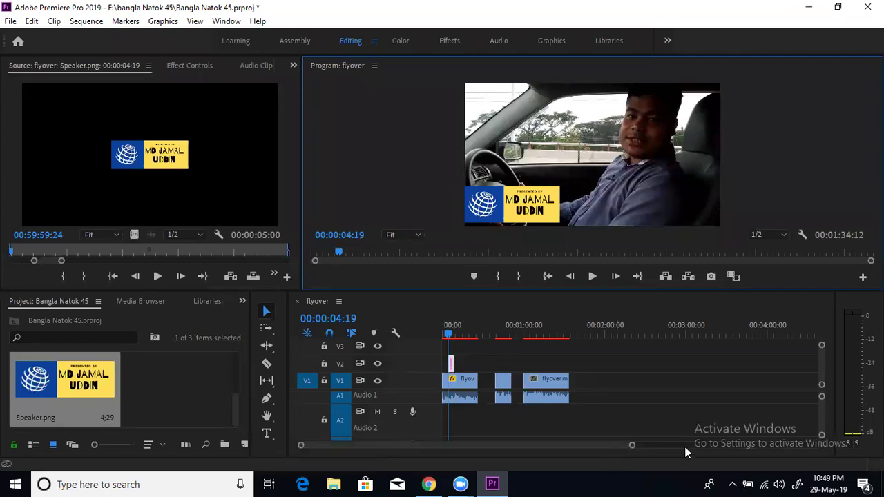
pyautogui.moveTo(632, 446); pyautogui.dragTo(543, 447)
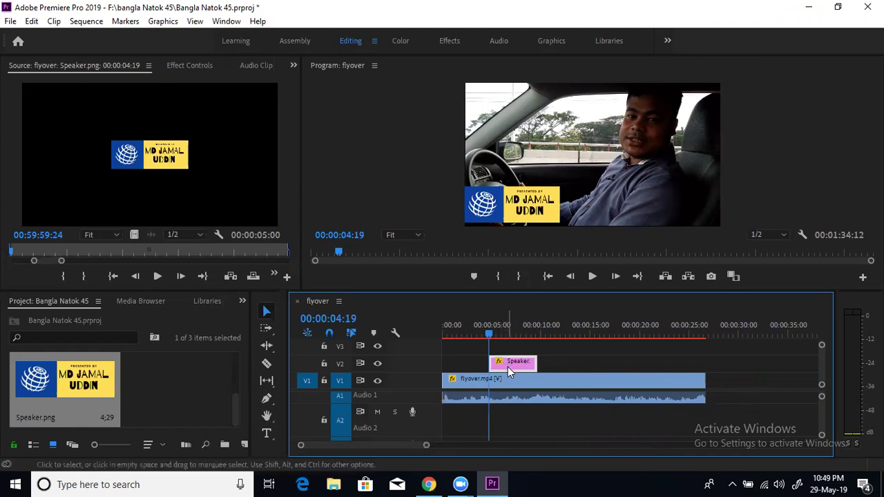
pyautogui.moveTo(515, 367)
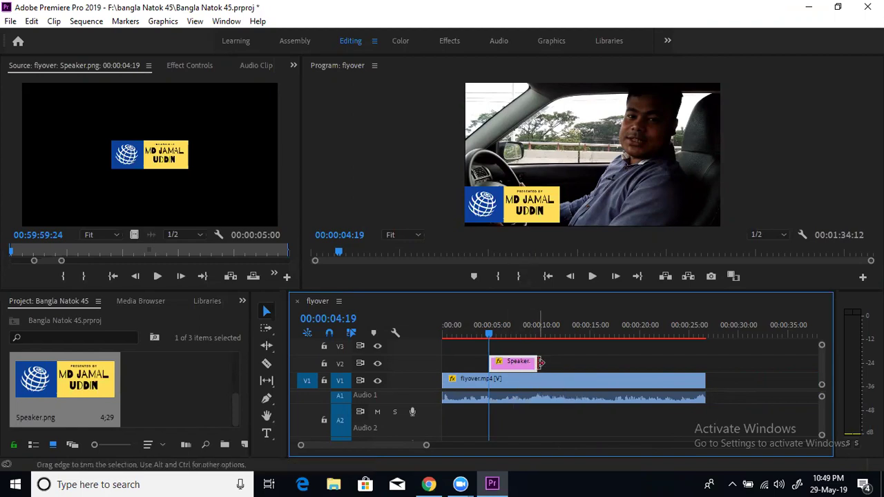
pyautogui.moveTo(548, 361); pyautogui.dragTo(606, 364)
pyautogui.moveTo(606, 364); pyautogui.dragTo(598, 362)
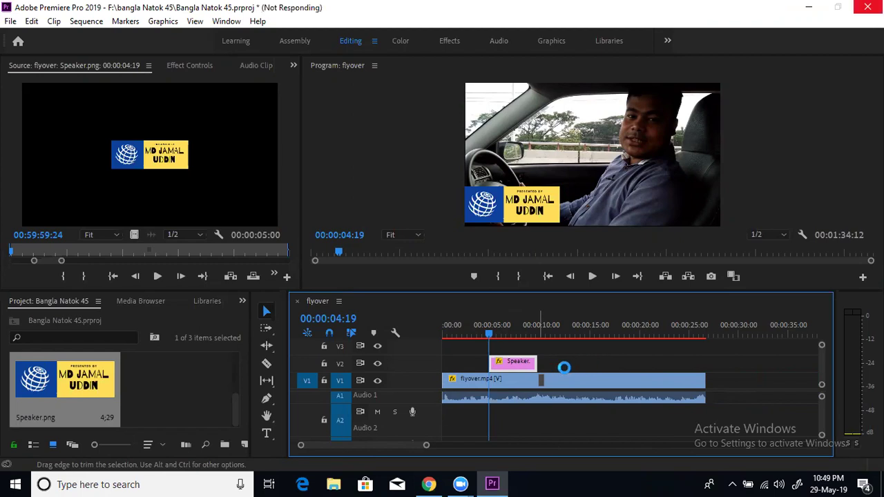
pyautogui.moveTo(591, 366); pyautogui.dragTo(591, 367)
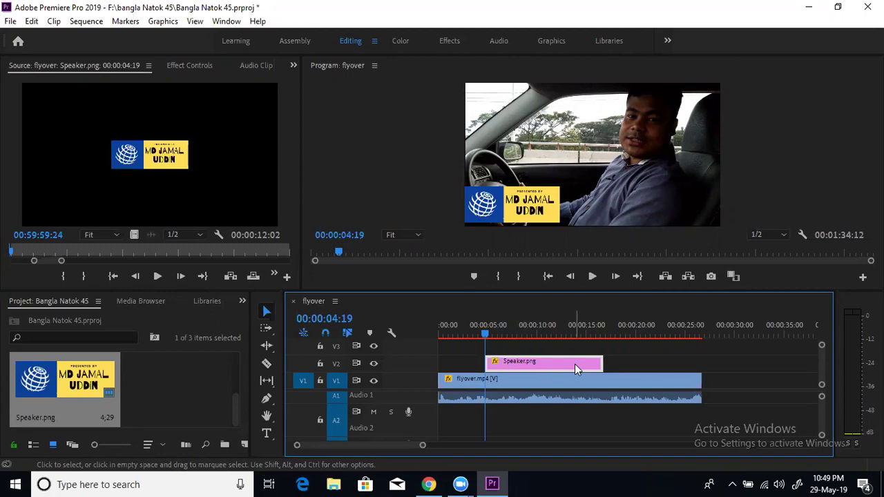
pyautogui.click(470, 333)
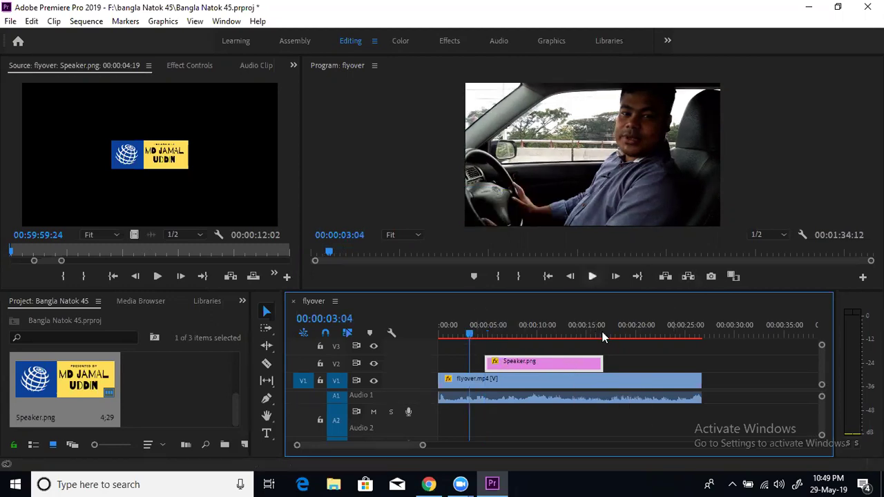
pyautogui.moveTo(603, 364); pyautogui.dragTo(513, 360)
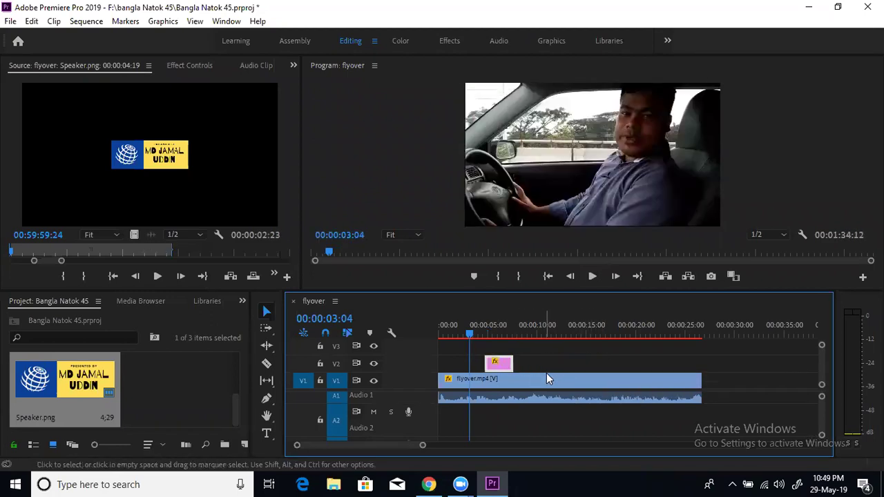
pyautogui.moveTo(502, 364)
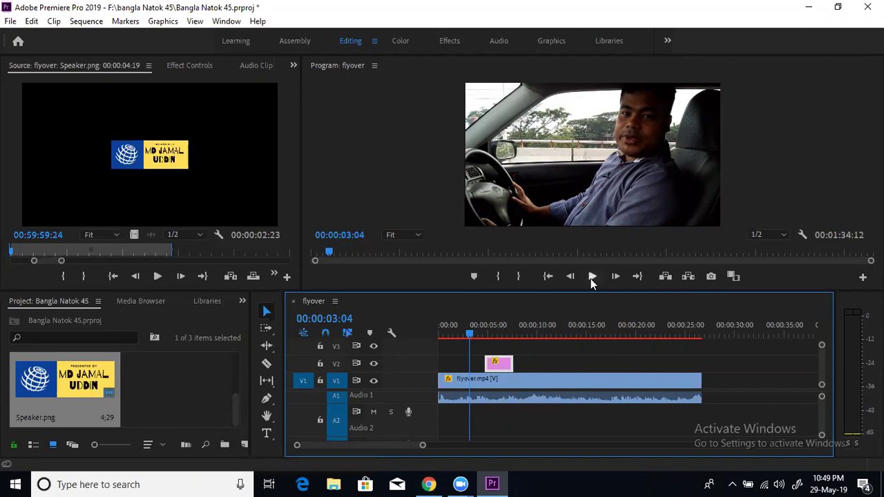
pyautogui.click(594, 275)
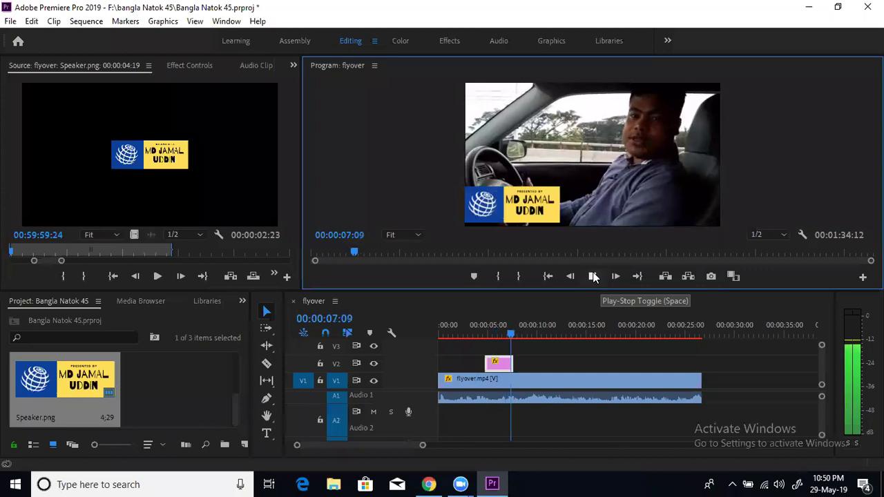
pyautogui.click(593, 276)
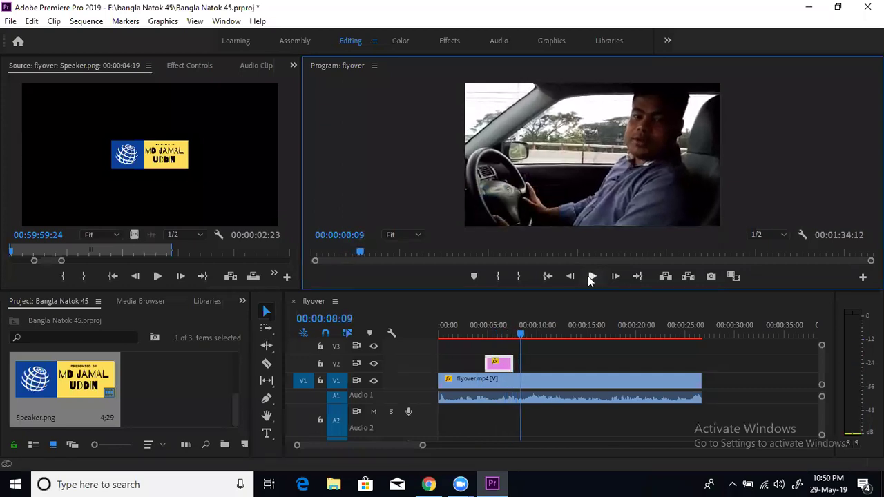
pyautogui.moveTo(509, 361); pyautogui.dragTo(516, 361)
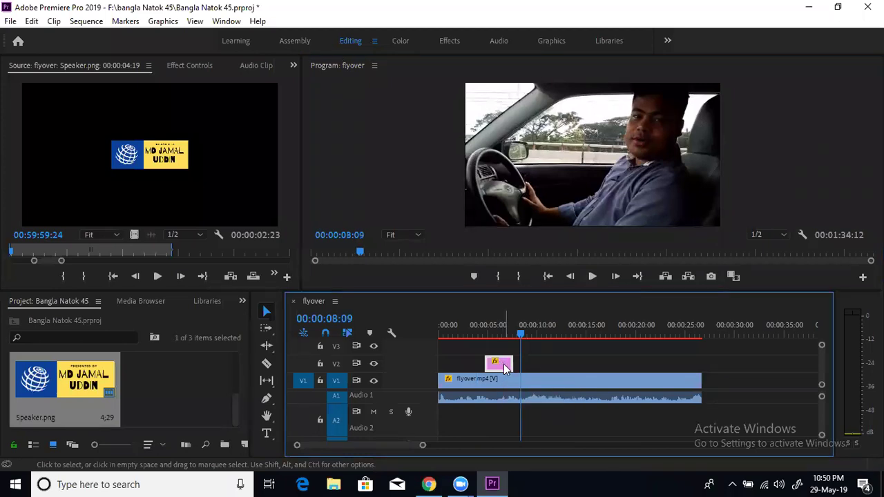
pyautogui.rightClick(504, 364)
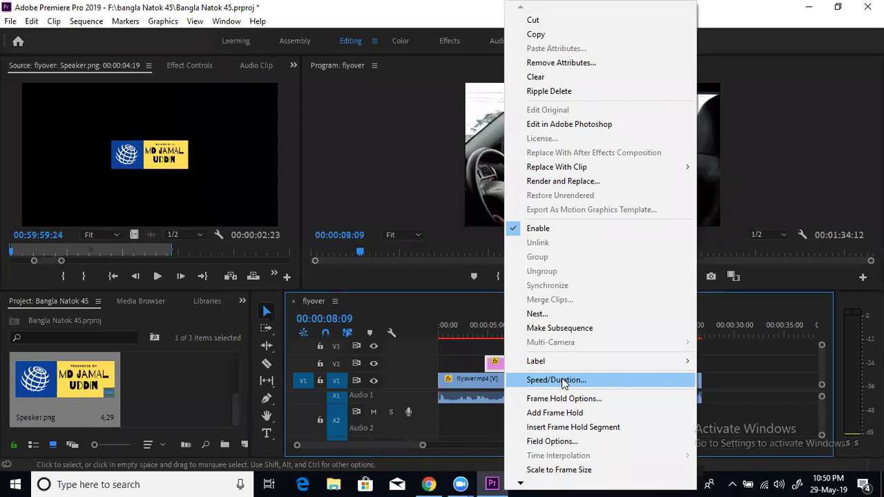
pyautogui.click(563, 381)
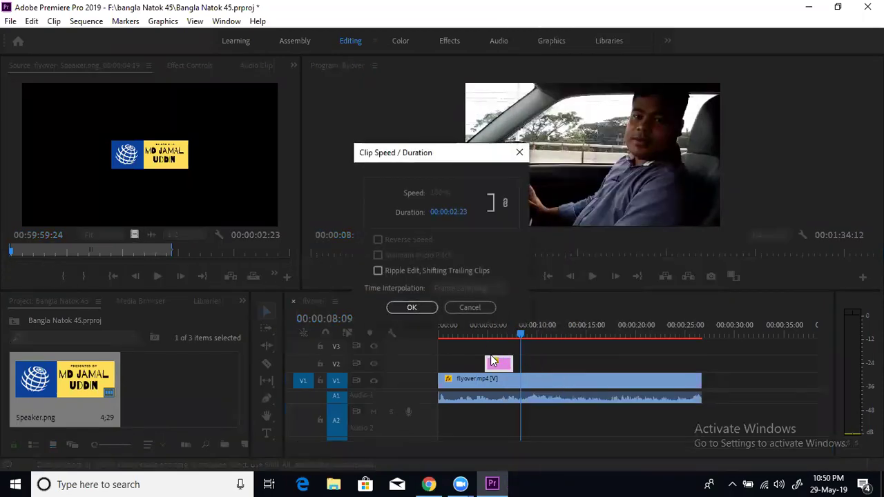
pyautogui.click(461, 214)
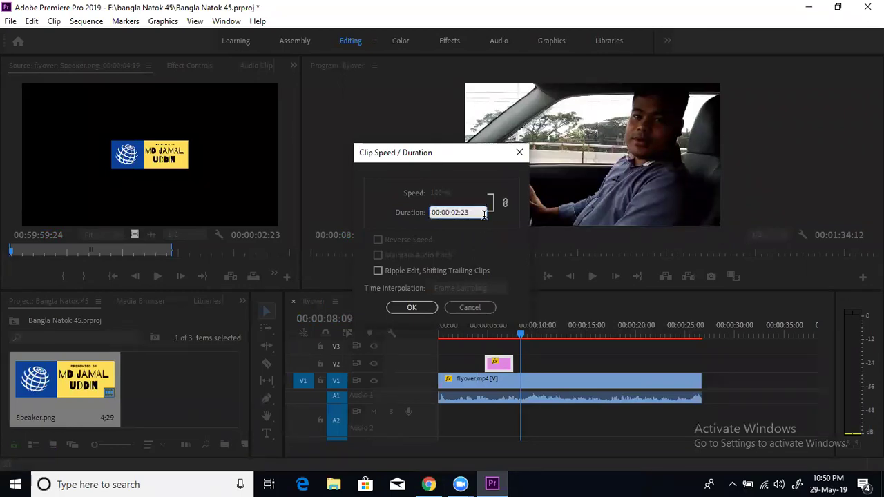
pyautogui.press('Right')
pyautogui.press('Left')
pyautogui.press('Left')
pyautogui.press('BackSpace')
pyautogui.press('BackSpace')
pyautogui.write('10')
pyautogui.click(413, 307)
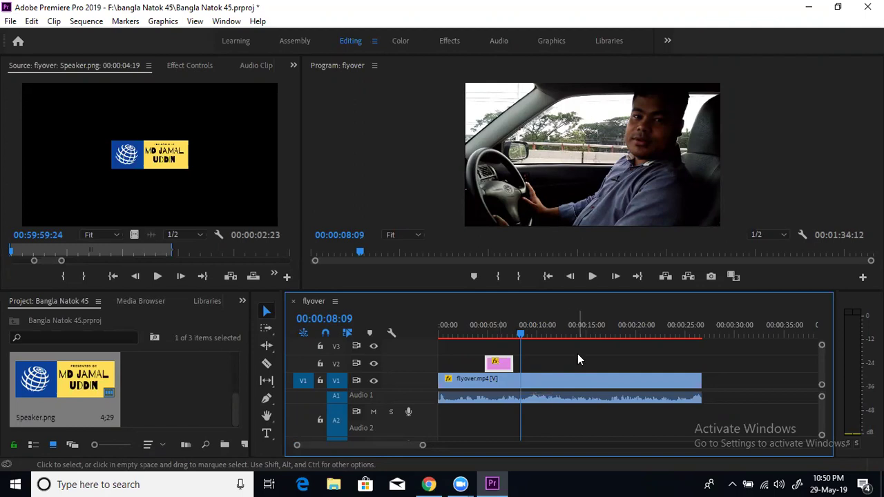
pyautogui.click(493, 334)
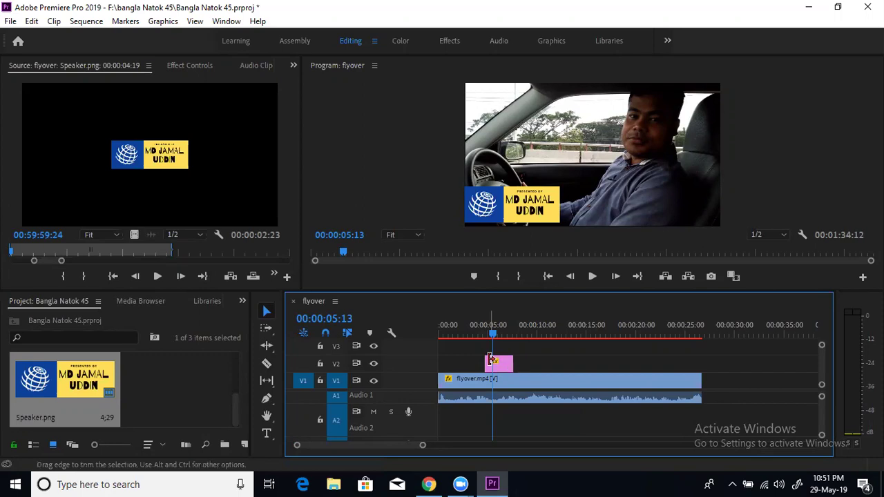
pyautogui.click(593, 330)
pyautogui.click(490, 333)
pyautogui.click(490, 336)
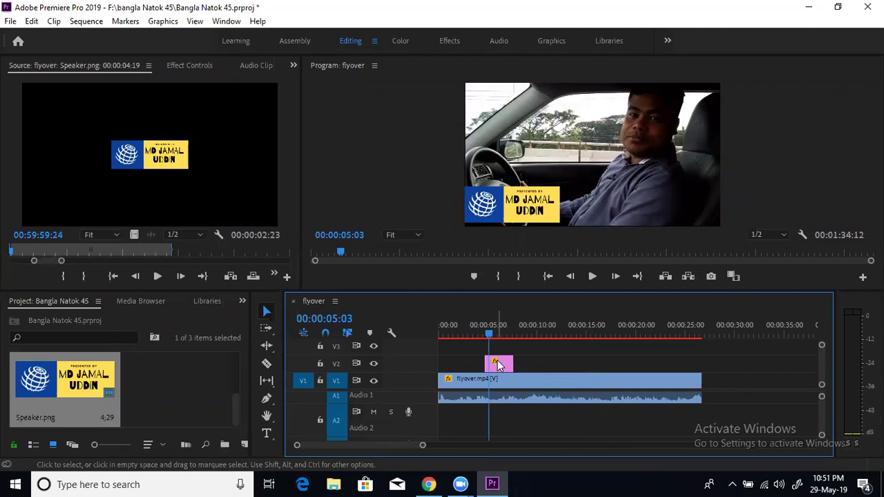
# Bring up the Speaker.png clip's context menu on V2, dismissing stray menus
pyautogui.rightClick(496, 364)
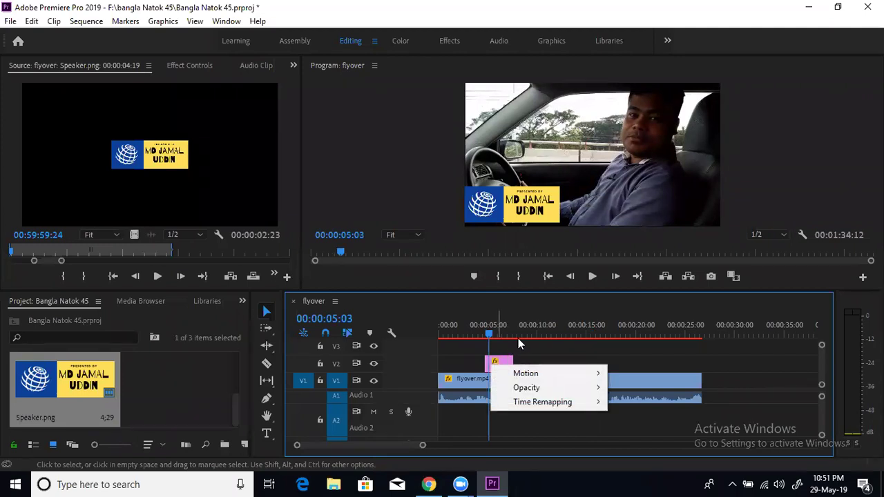
pyautogui.press('Escape')
pyautogui.rightClick(497, 364)
pyautogui.rightClick(546, 338)
pyautogui.press('Escape')
pyautogui.rightClick(498, 365)
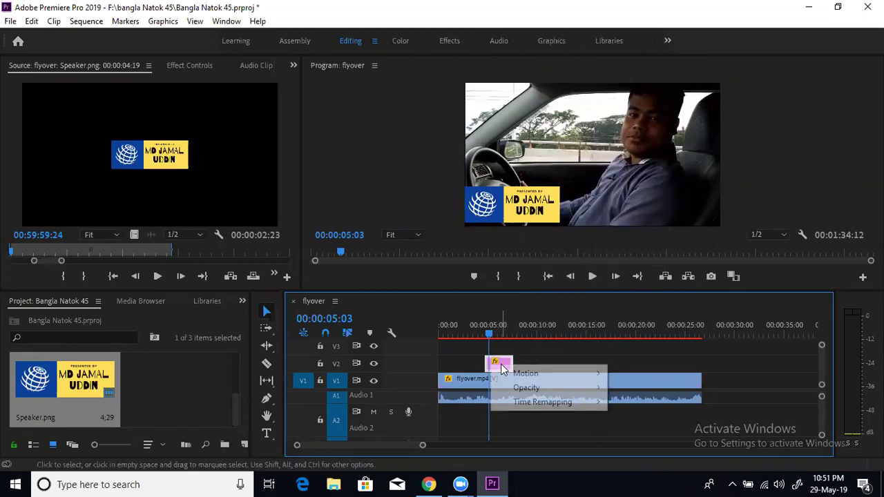
pyautogui.click(559, 350)
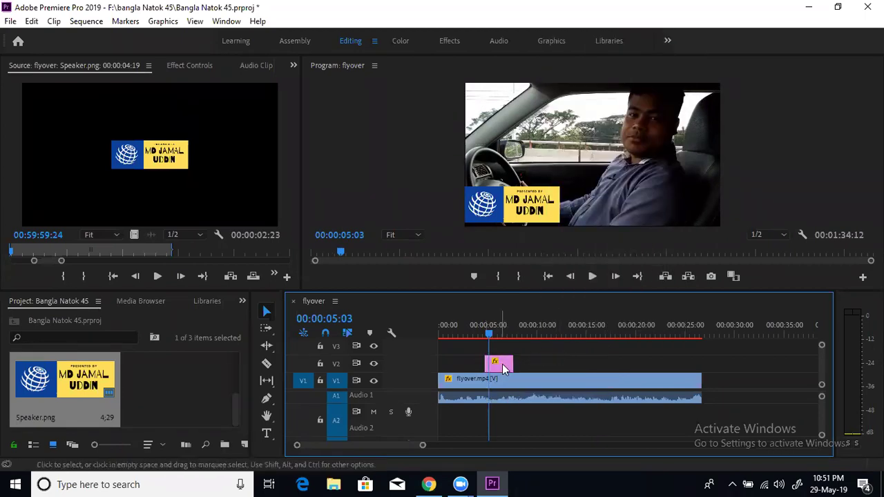
pyautogui.rightClick(502, 368)
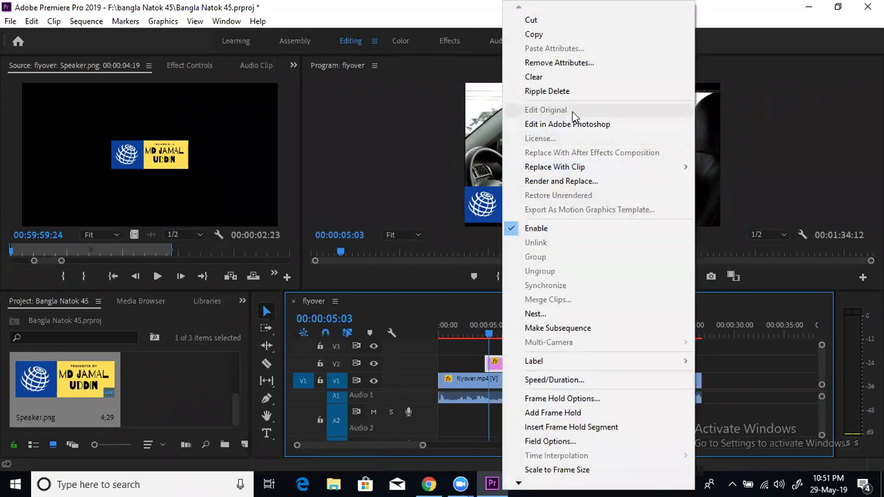
# Set the clip's Speed/Duration to 00:00:10:23 and confirm
pyautogui.click(578, 381)
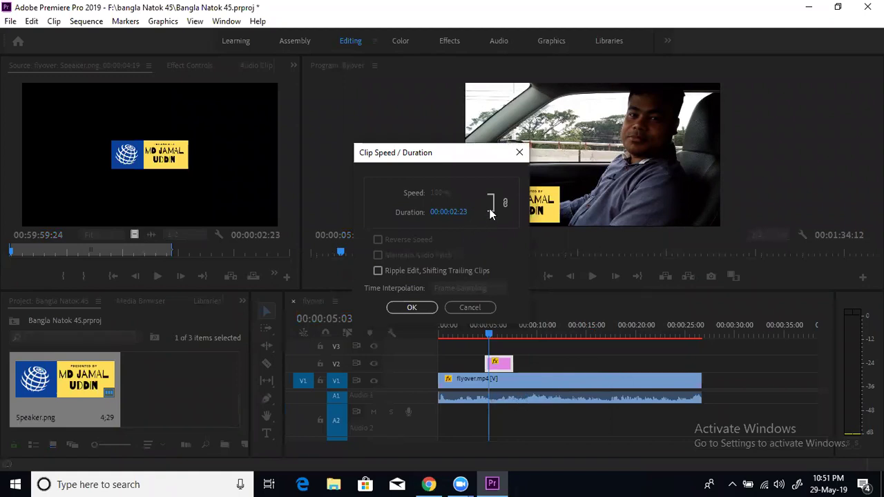
pyautogui.click(454, 212)
pyautogui.click(460, 212)
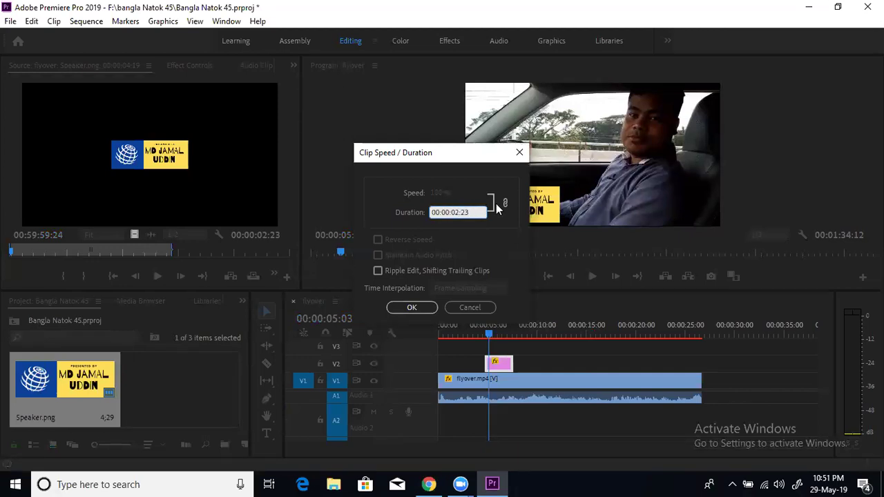
pyautogui.press('BackSpace')
pyautogui.press('BackSpace')
pyautogui.press('BackSpace')
pyautogui.press('BackSpace')
pyautogui.write('10')
pyautogui.click(417, 308)
pyautogui.click(410, 309)
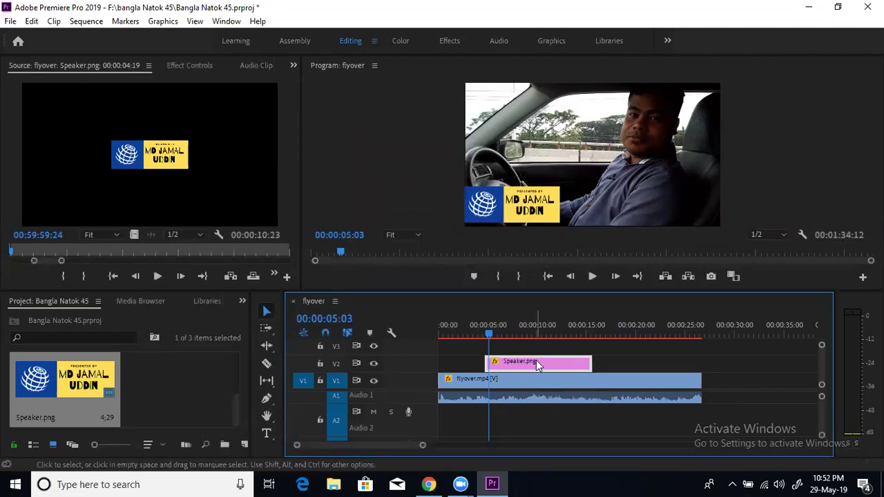
# Play the sequence from about 00:00:03:04 to review the lower-third
pyautogui.moveTo(537, 360)
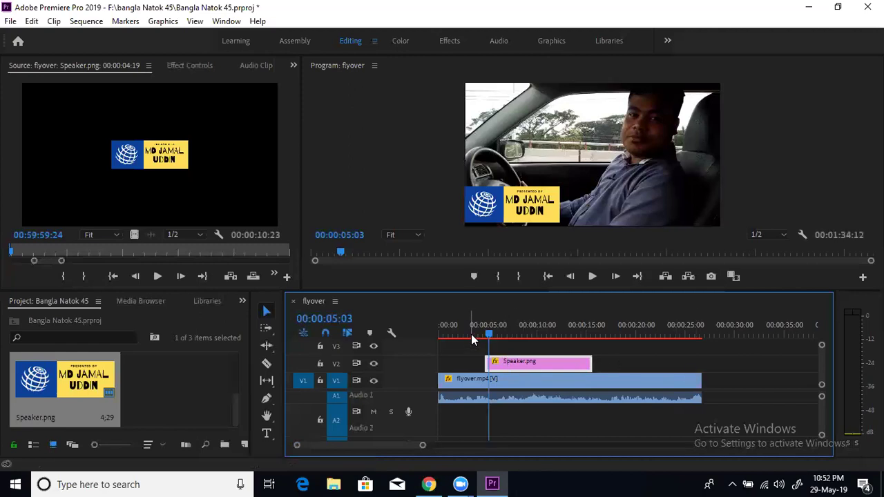
pyautogui.click(472, 337)
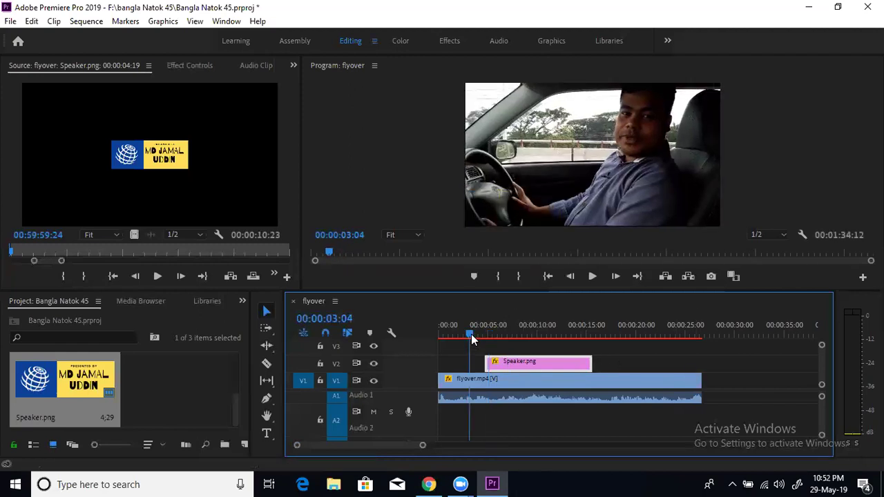
pyautogui.click(592, 277)
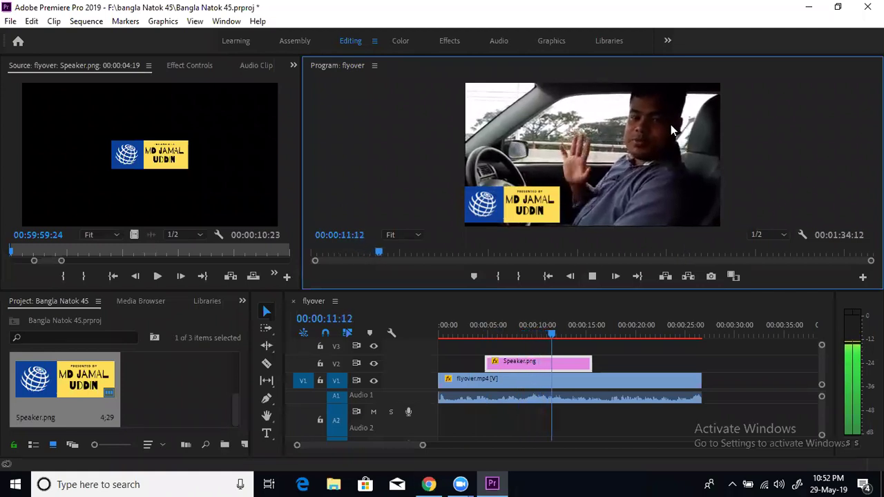
pyautogui.click(592, 277)
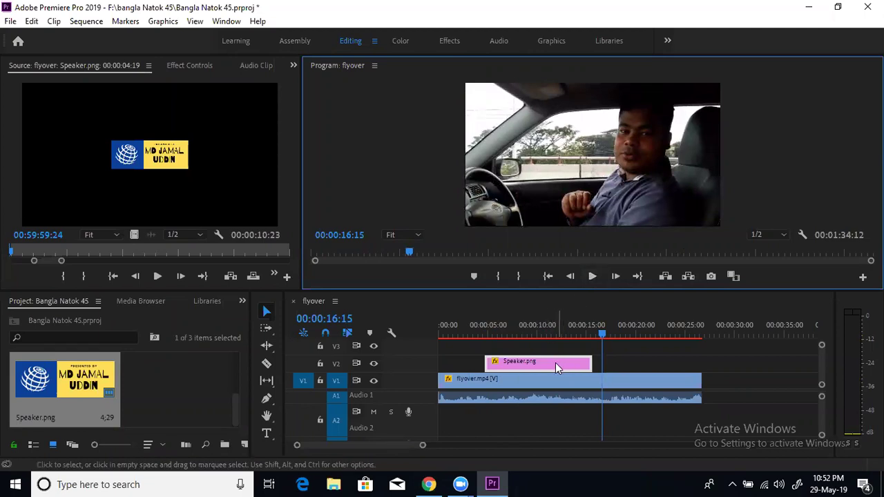
# Scrub through the lower-third, replay from about four seconds, then minimize Premiere
pyautogui.click(529, 337)
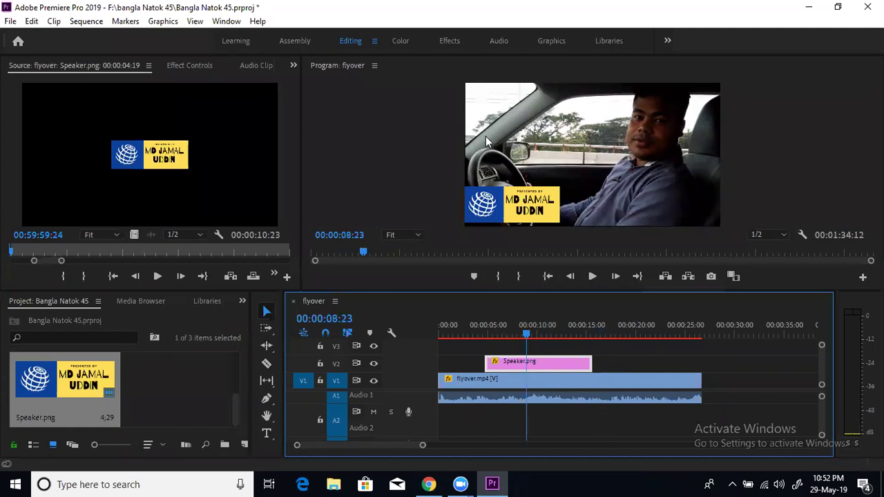
pyautogui.click(541, 337)
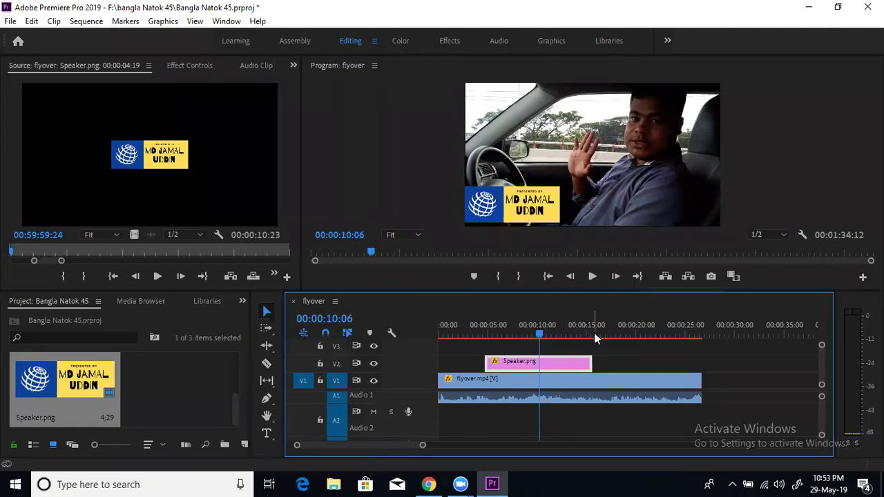
pyautogui.moveTo(475, 335); pyautogui.dragTo(483, 338)
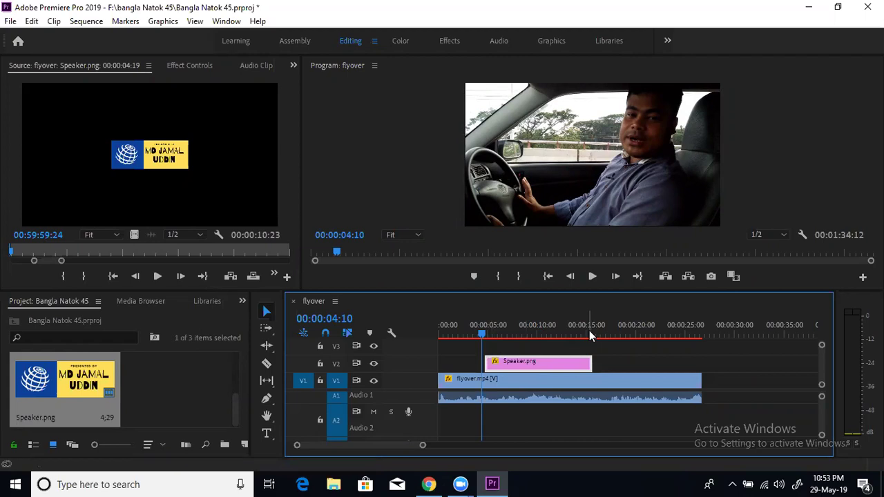
pyautogui.click(593, 277)
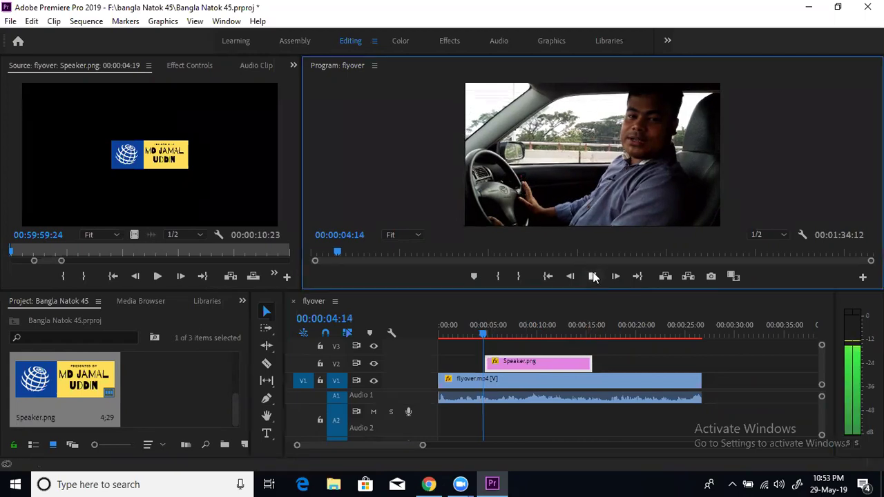
pyautogui.press('space')
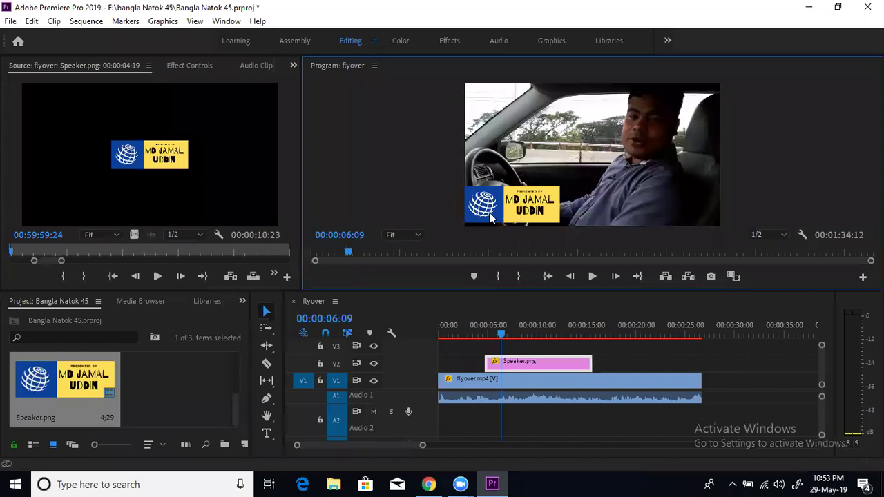
pyautogui.click(809, 6)
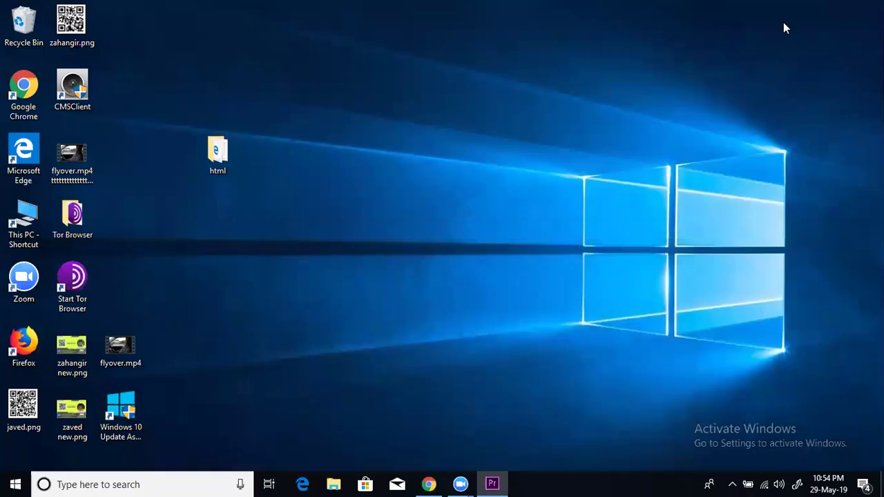
# Bring Chrome forward and open Google Search from the address bar
pyautogui.click(428, 484)
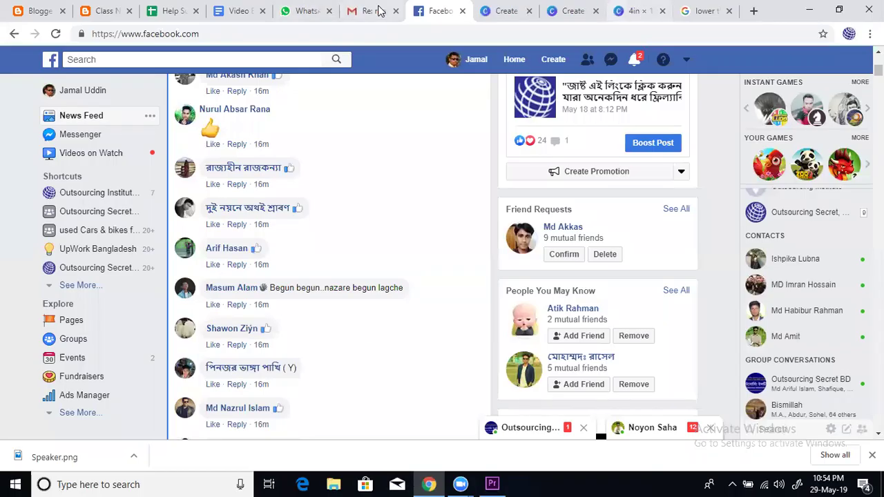
pyautogui.click(504, 9)
pyautogui.click(501, 30)
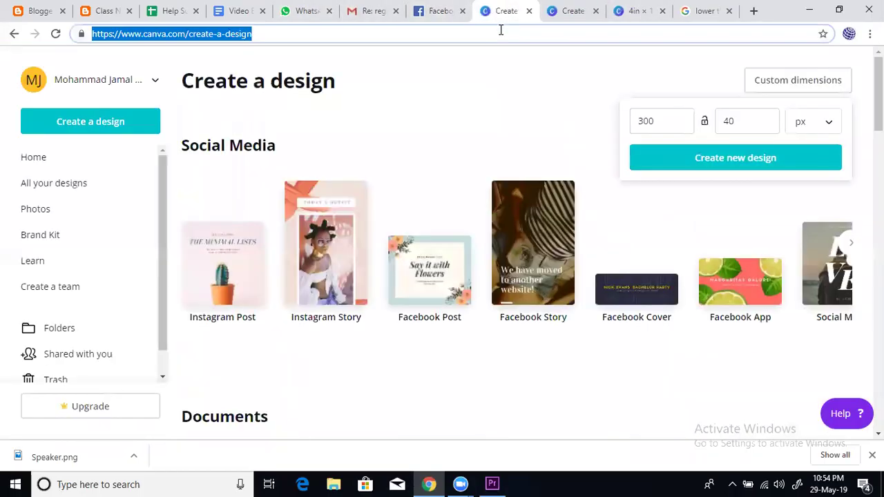
pyautogui.write('goo')
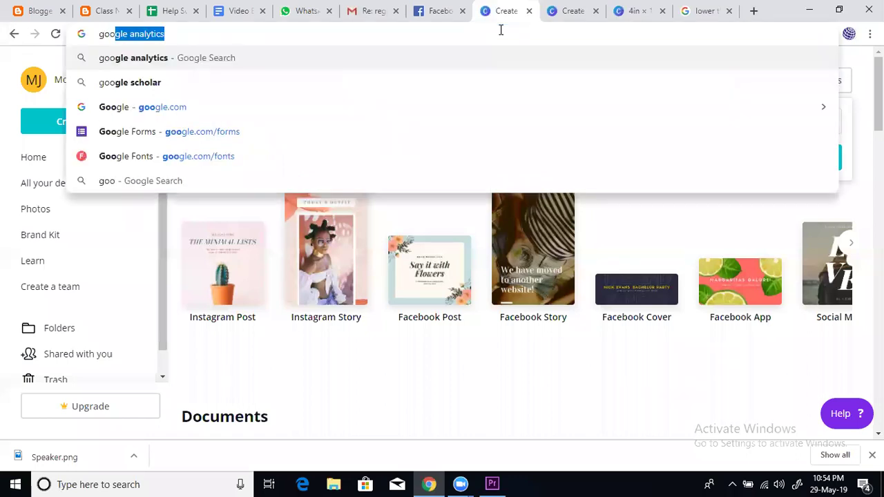
pyautogui.press('Return')
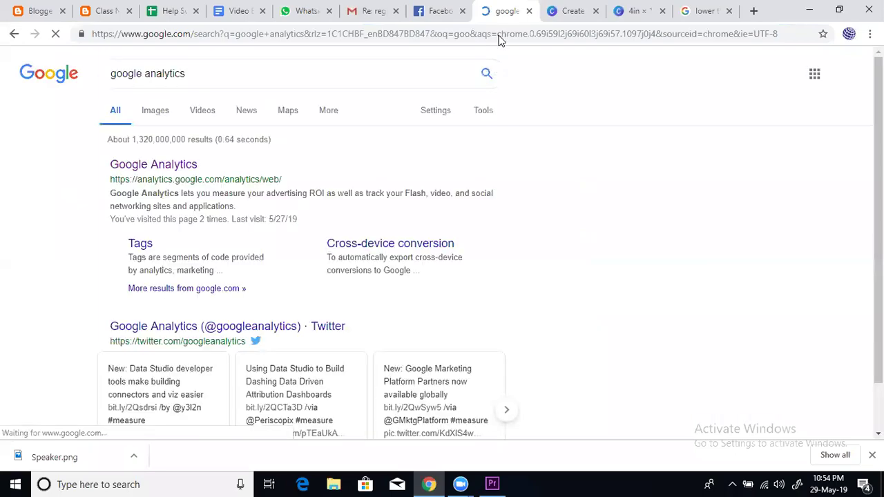
# Replace the query with 'sound library' and open the Freesound result
pyautogui.hotkey('ctrl', 'l')
pyautogui.click(229, 74)
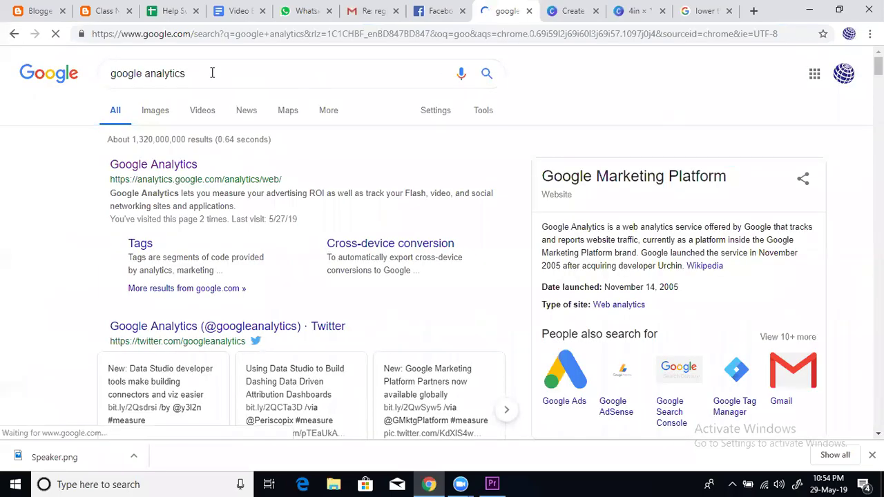
pyautogui.moveTo(212, 75); pyautogui.dragTo(30, 76)
pyautogui.write('sound l')
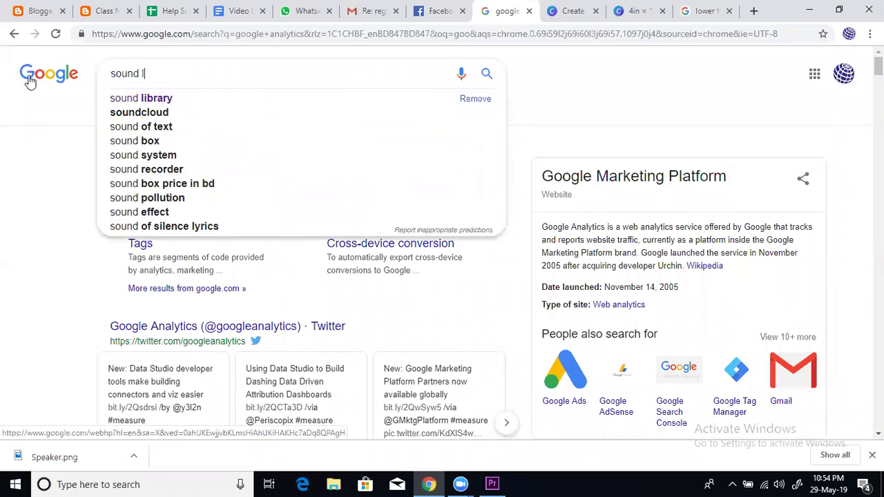
pyautogui.write('ibrary')
pyautogui.press('Return')
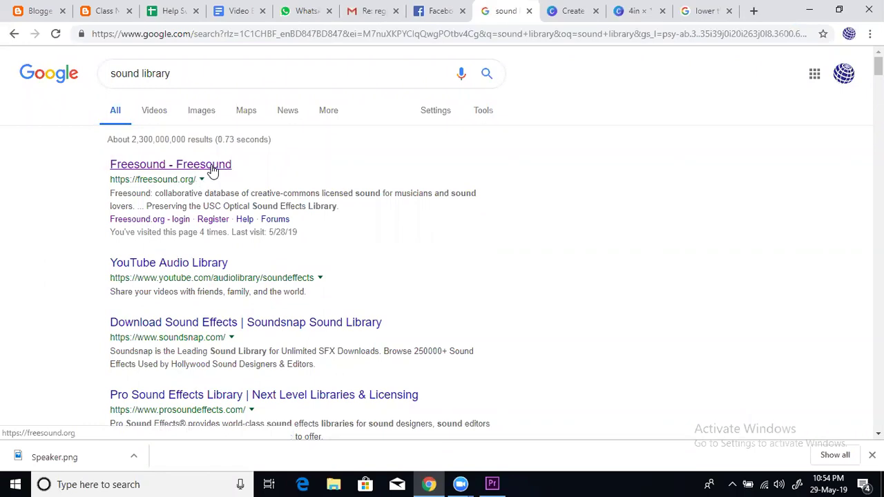
pyautogui.click(213, 170)
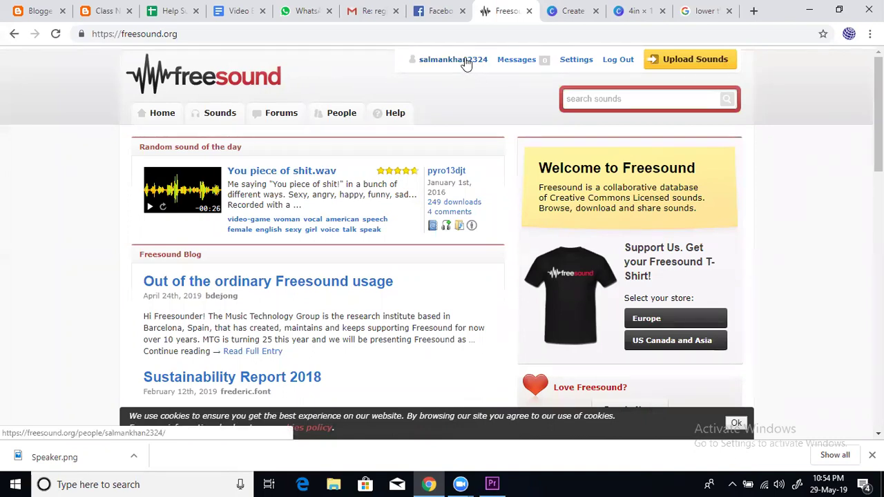
pyautogui.click(291, 482)
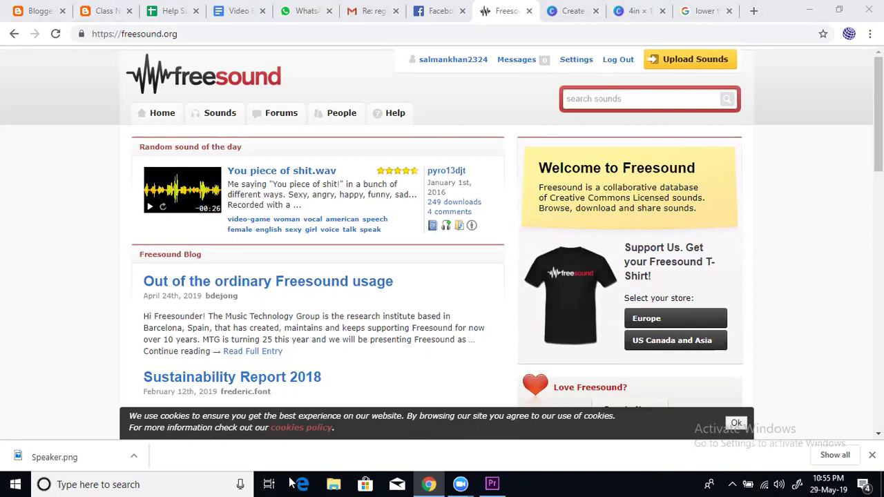
pyautogui.click(466, 101)
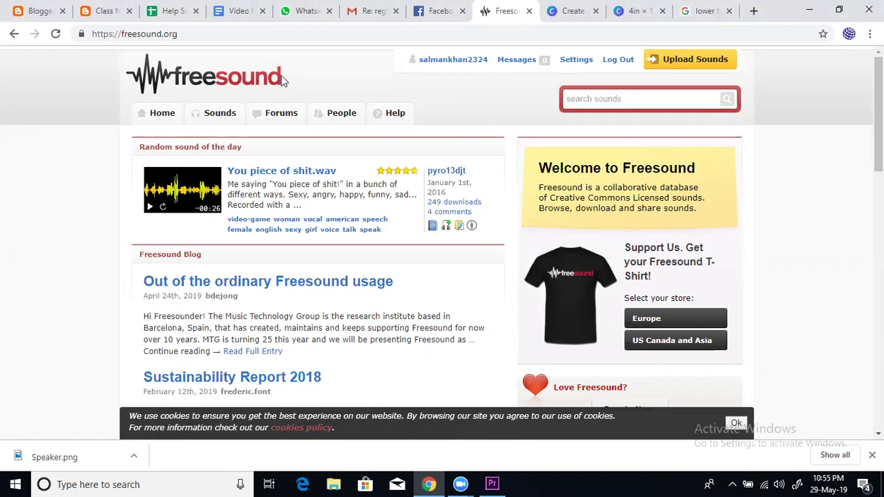
# Search Freesound for 'glass breaking' and preview Glass Smash, Bottle, H.wav and smashing glass.wav
pyautogui.click(585, 97)
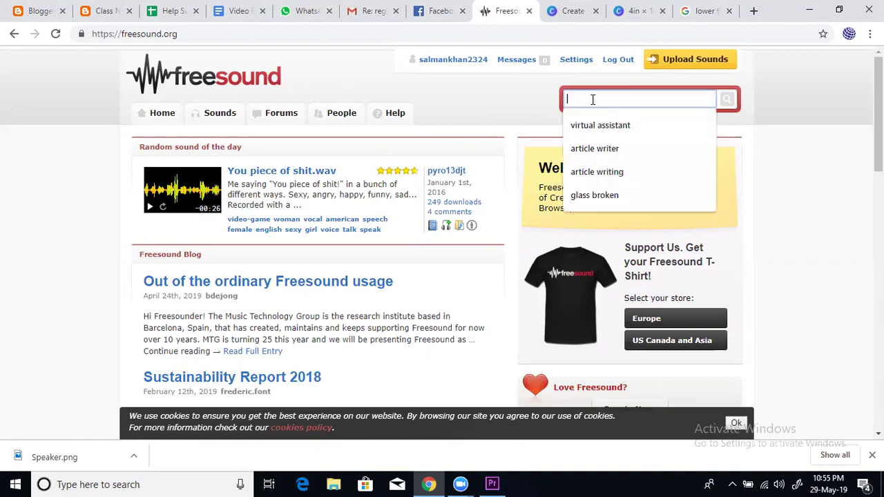
pyautogui.write('gla')
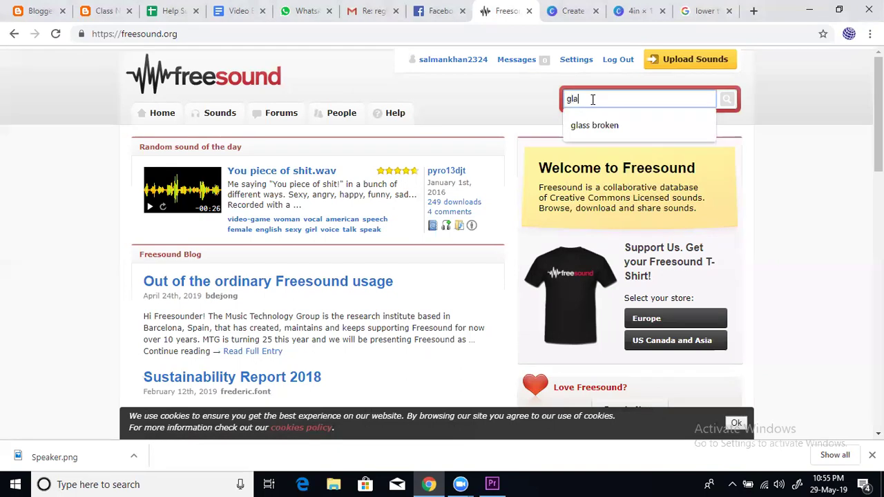
pyautogui.write('ss brea')
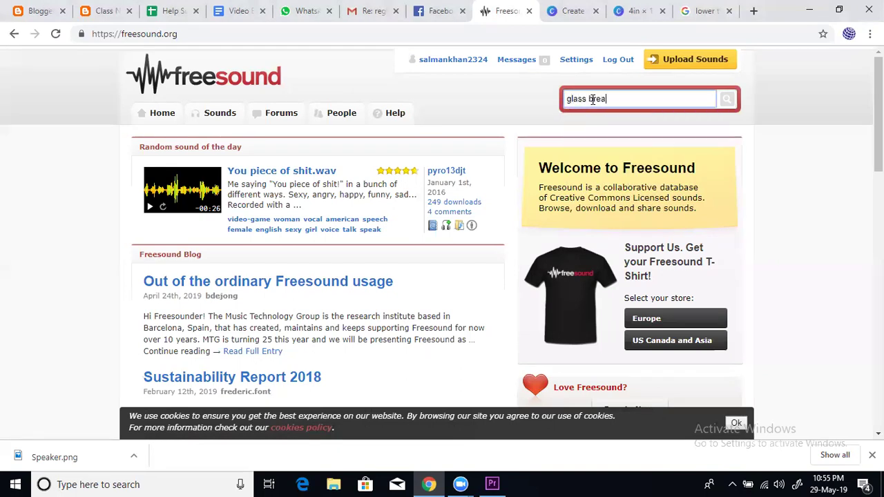
pyautogui.write('king')
pyautogui.click(726, 100)
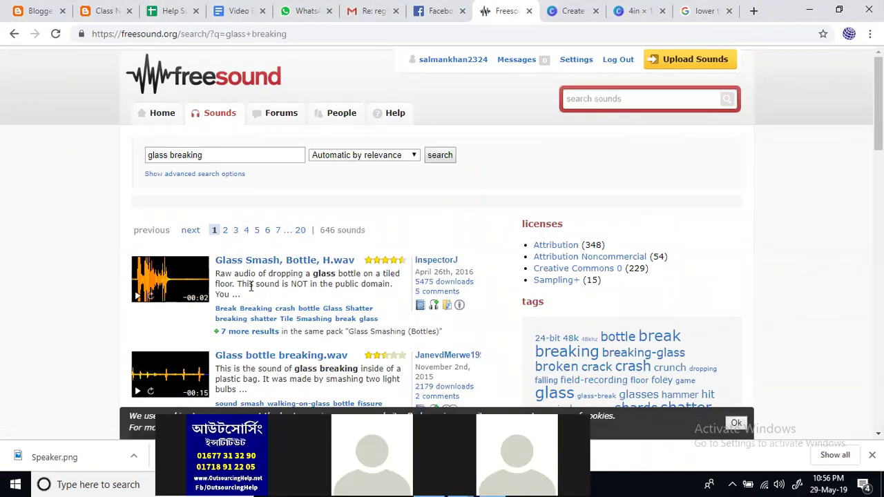
pyautogui.click(138, 299)
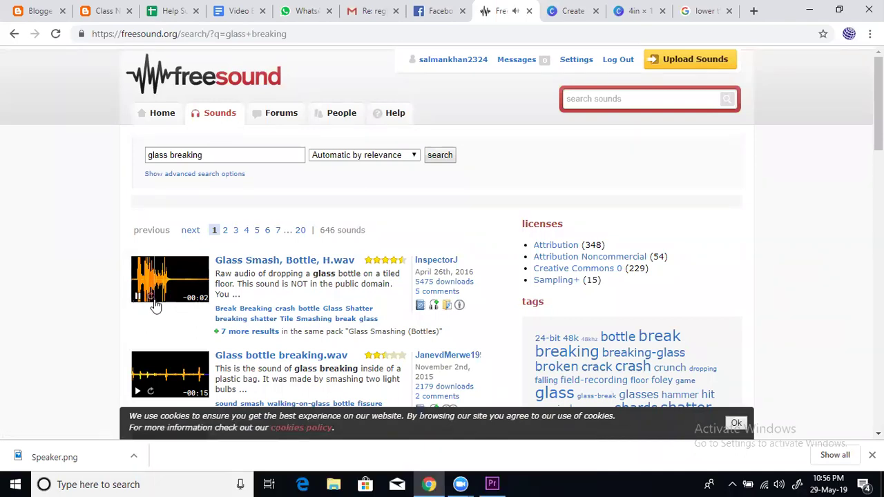
pyautogui.scroll(-3, 159, 311)
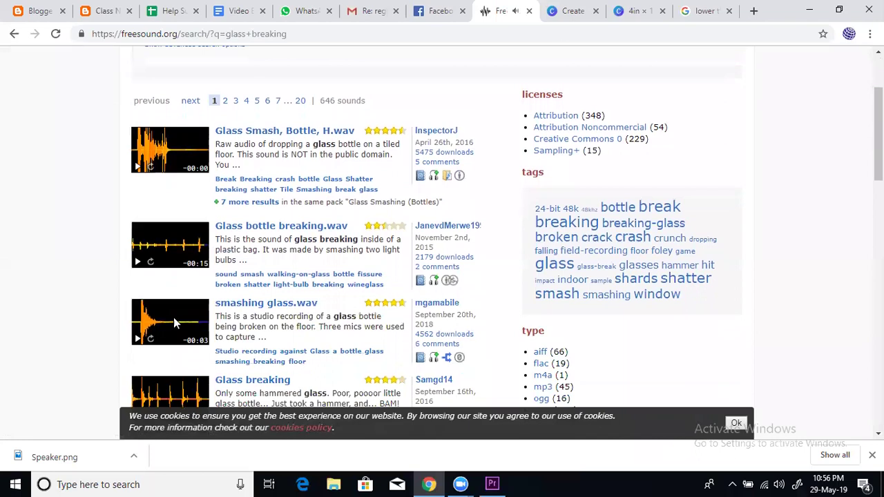
pyautogui.click(136, 341)
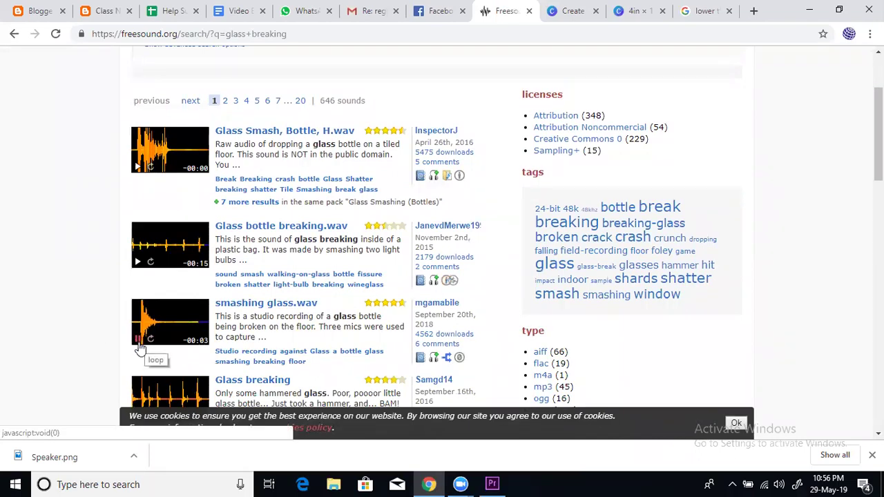
# Preview Breaking Glass 13.mp3, breaking glass mirror, BreakingGlass.wav and the hammered Glass breaking sound
pyautogui.scroll(-5, 139, 341)
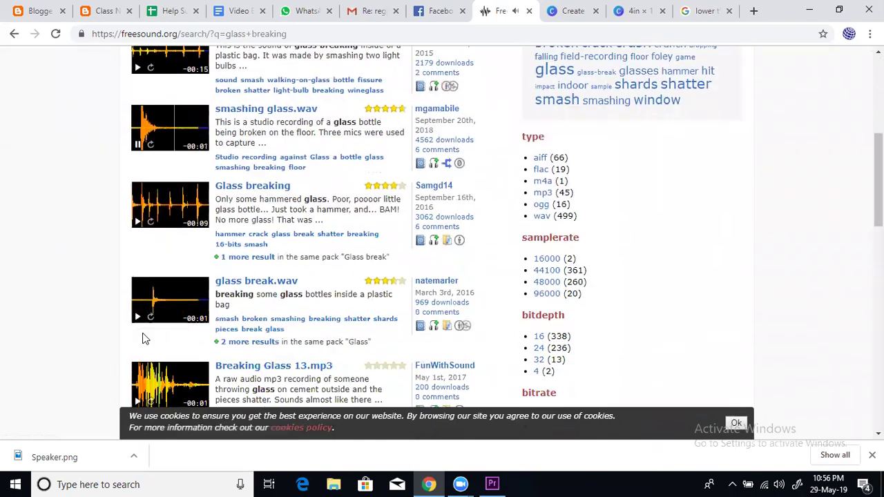
pyautogui.click(138, 279)
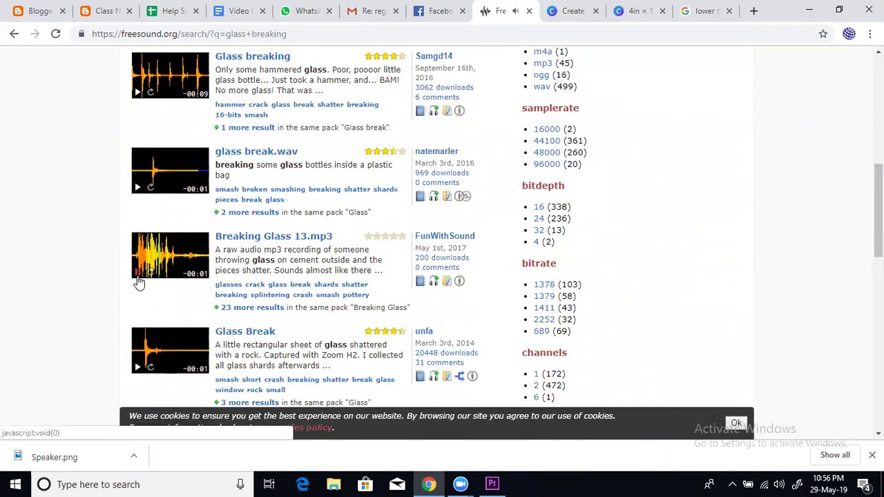
pyautogui.scroll(-4, 139, 283)
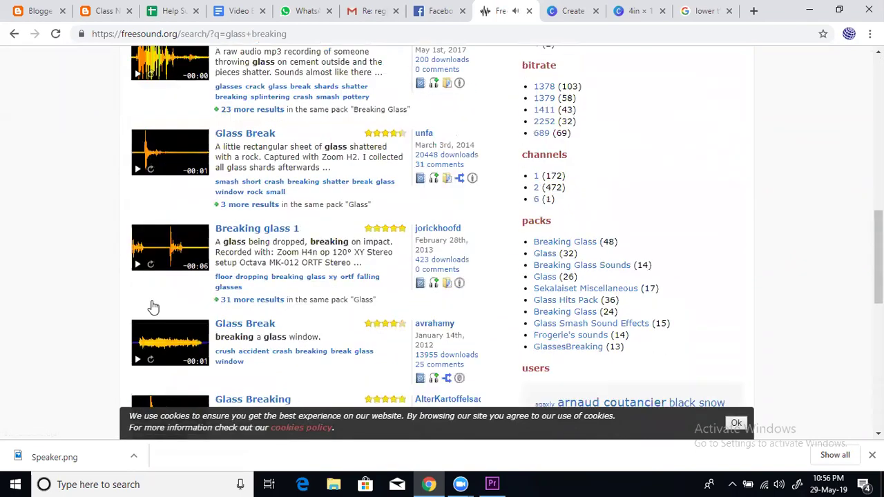
pyautogui.scroll(-3, 145, 308)
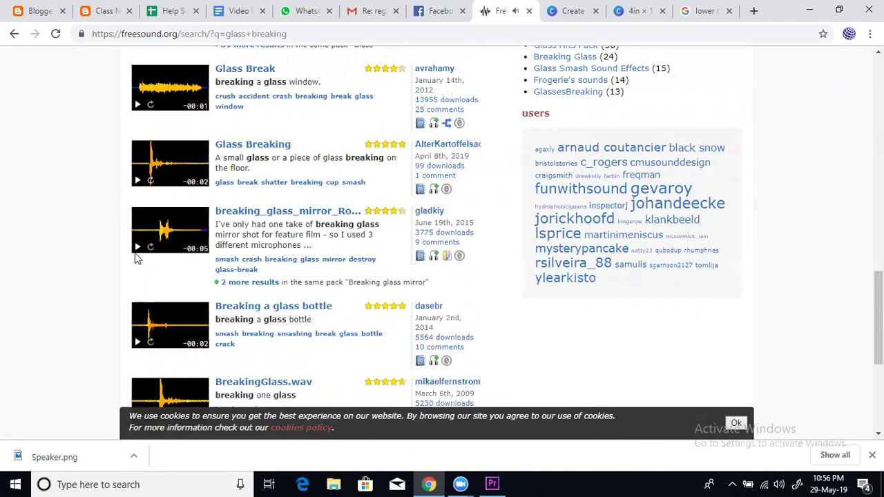
pyautogui.click(137, 248)
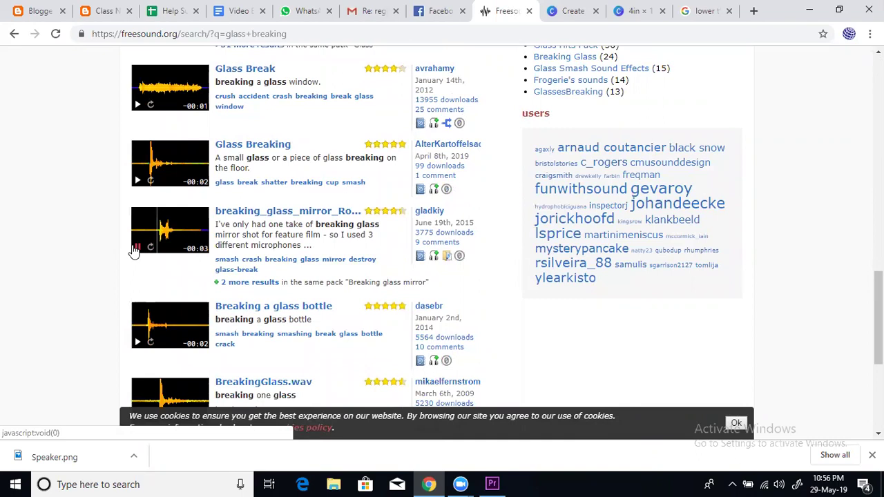
pyautogui.scroll(-2, 146, 304)
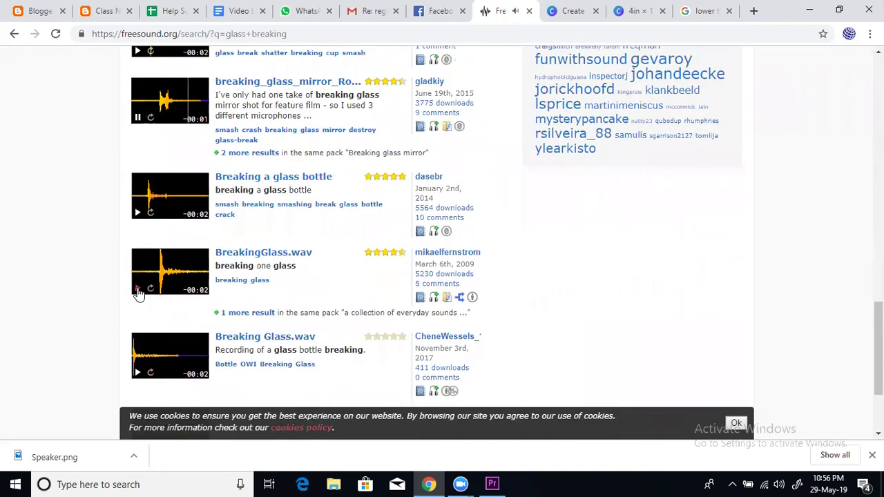
pyautogui.click(139, 290)
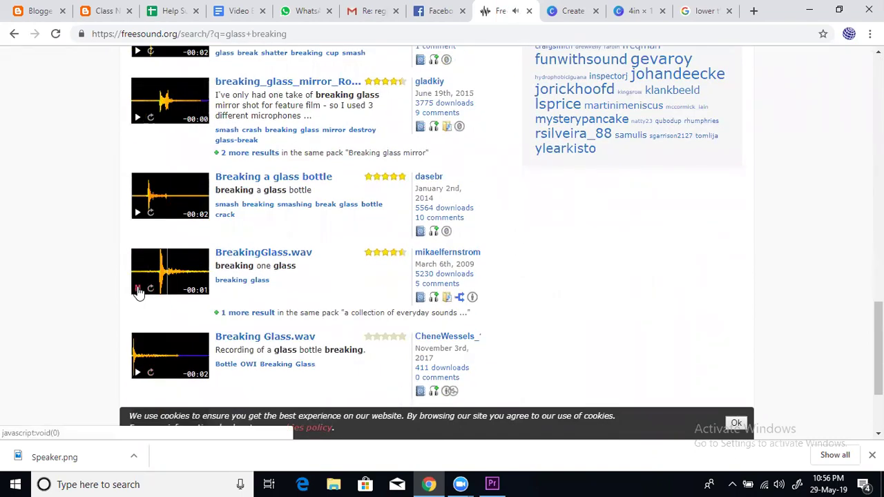
pyautogui.scroll(7, 166, 249)
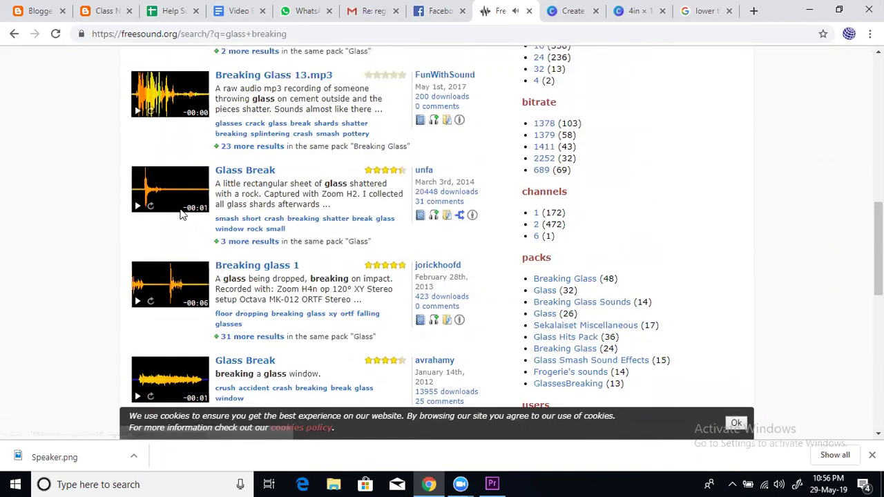
pyautogui.scroll(1, 181, 214)
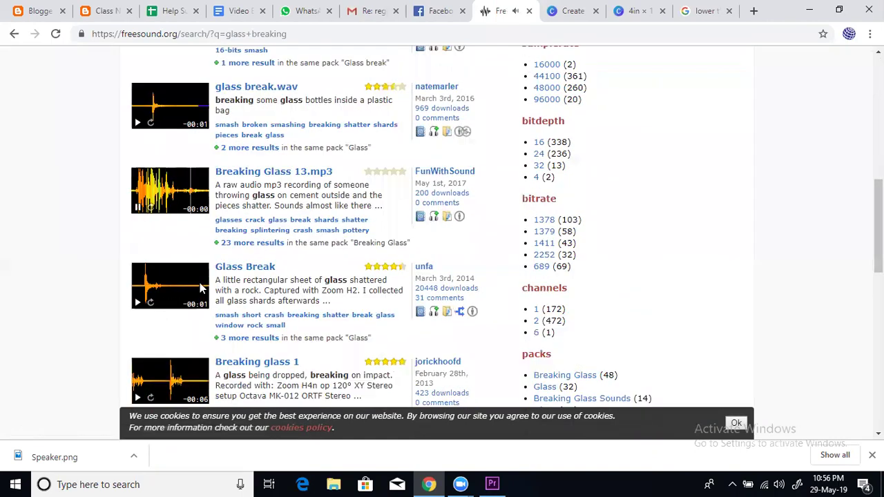
pyautogui.scroll(5, 201, 289)
pyautogui.click(138, 351)
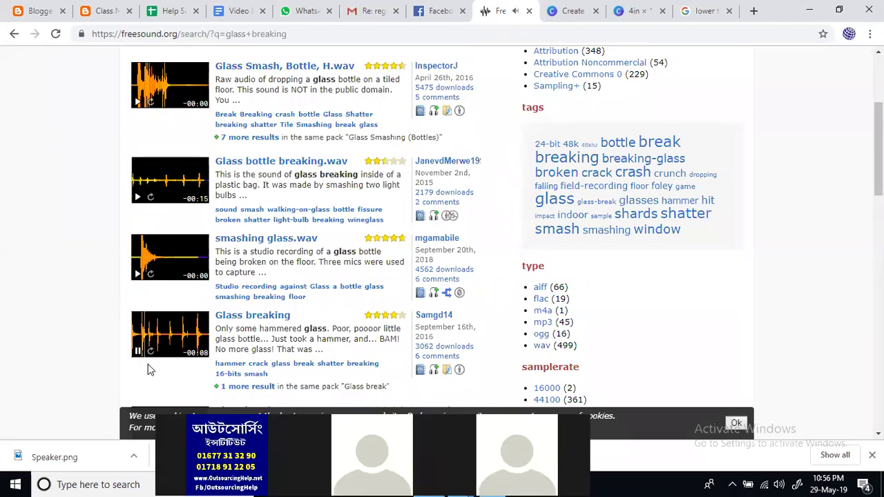
pyautogui.click(137, 351)
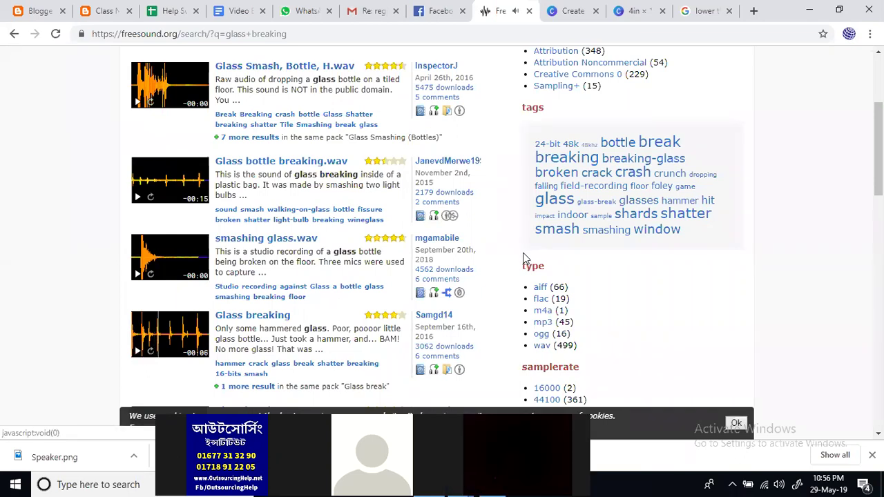
pyautogui.scroll(3, 523, 258)
pyautogui.click(615, 101)
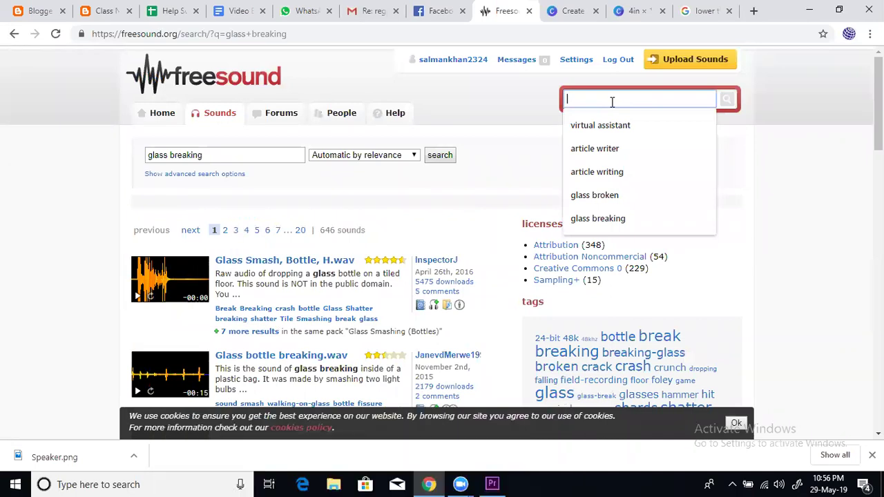
# Search for gun shot sounds and preview Gun shot, Gun Shot.wav and Door slam - Gun shot.mp3
pyautogui.write('gun shoot')
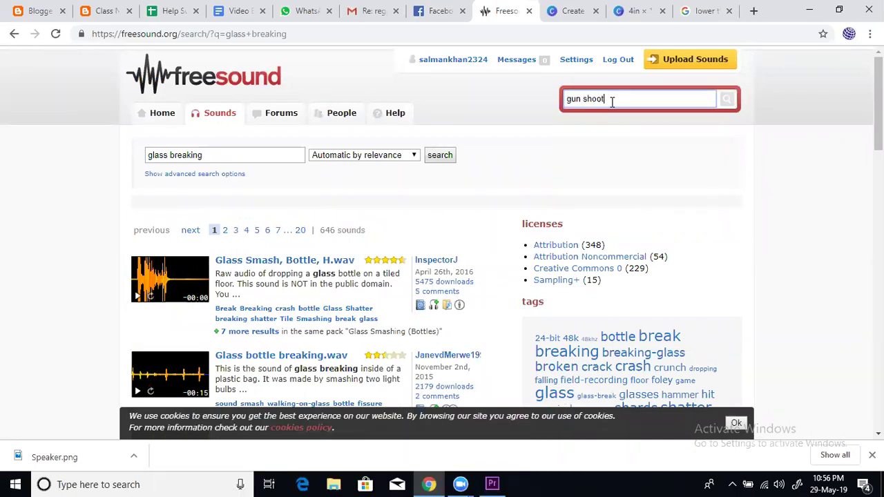
pyautogui.press('Return')
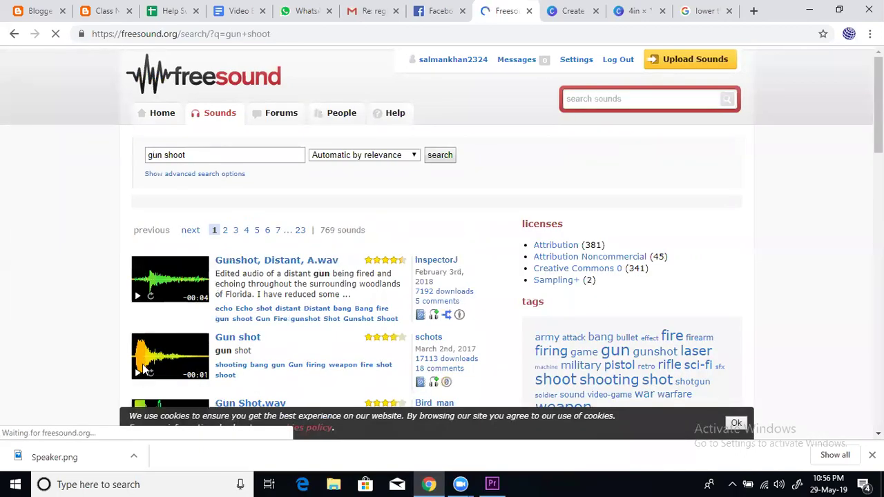
pyautogui.click(140, 377)
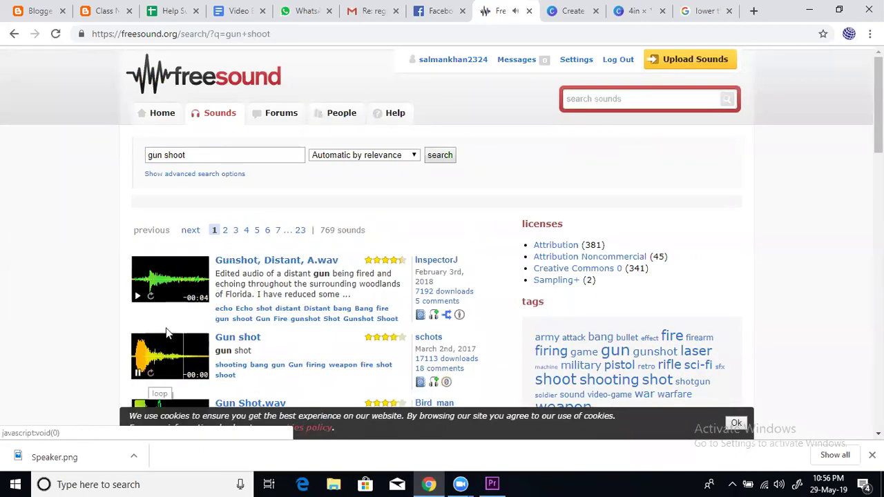
pyautogui.scroll(-1, 148, 384)
pyautogui.click(138, 374)
pyautogui.scroll(-2, 163, 359)
pyautogui.click(141, 315)
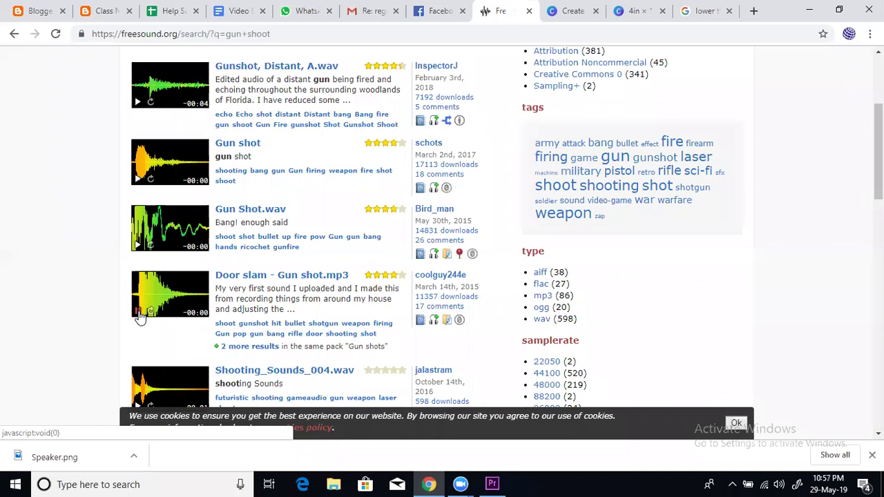
pyautogui.scroll(-2, 166, 304)
pyautogui.scroll(5, 166, 303)
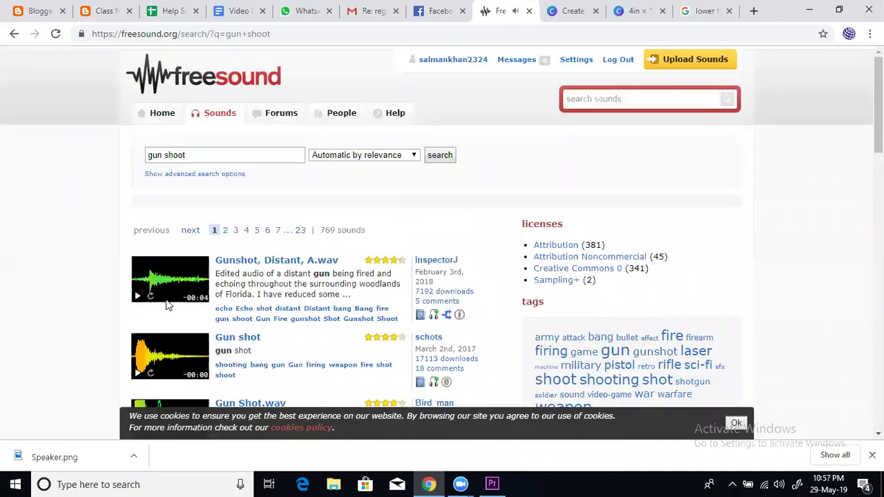
# Search for 'ghost' and preview Ghost Whispers and the ghost whispering remix
pyautogui.click(646, 101)
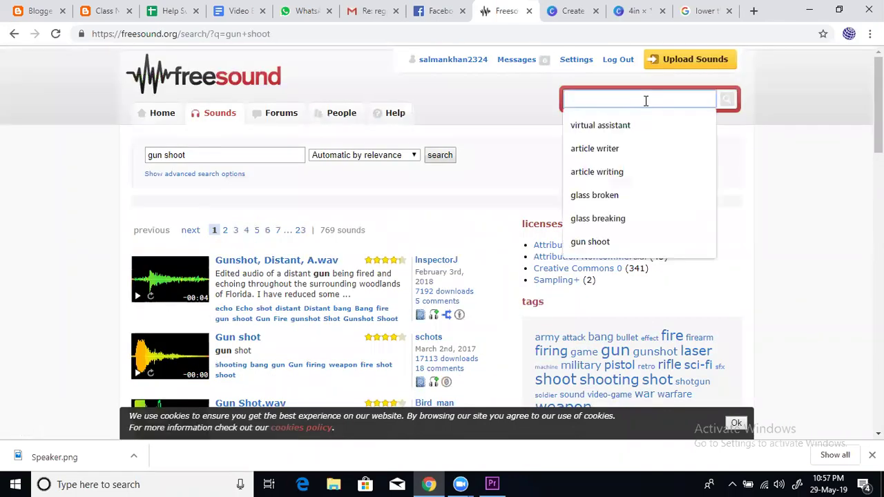
pyautogui.write('ghost')
pyautogui.press('Return')
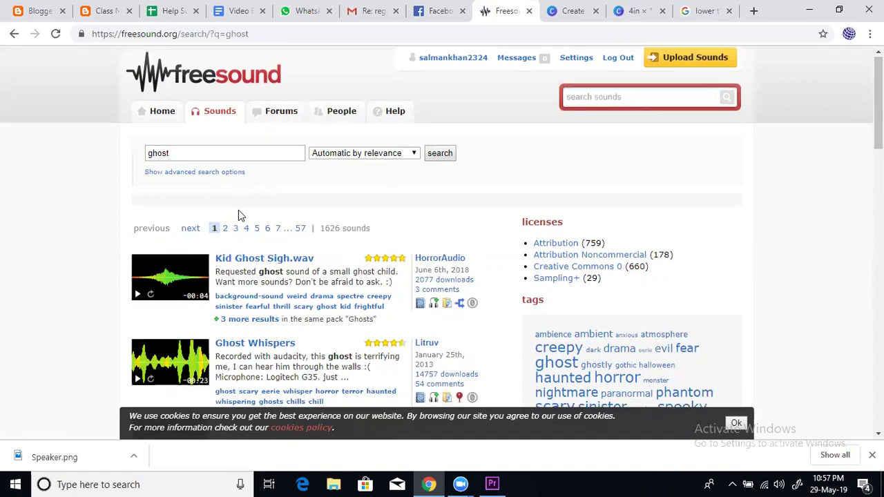
pyautogui.scroll(-1, 208, 235)
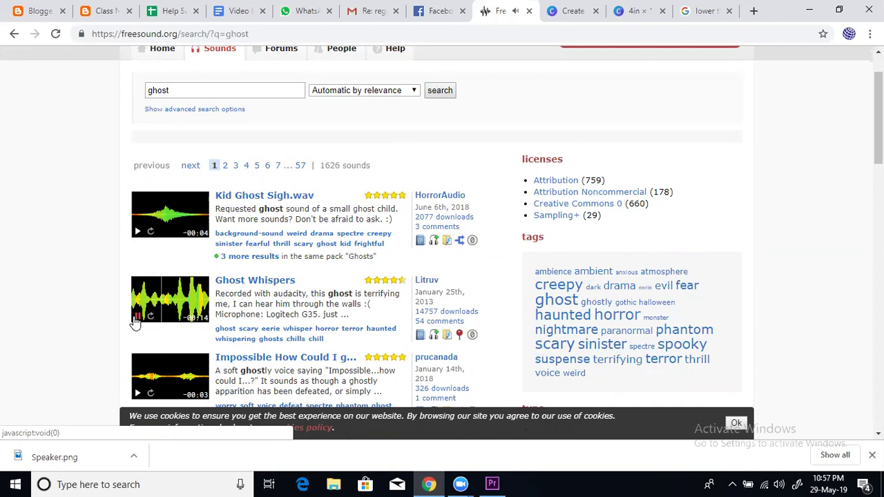
pyautogui.click(136, 318)
pyautogui.scroll(-3, 137, 303)
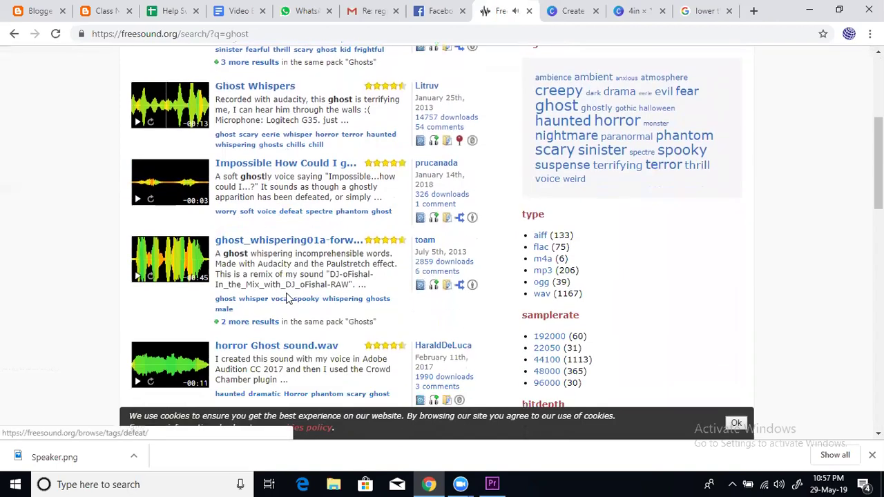
pyautogui.click(136, 278)
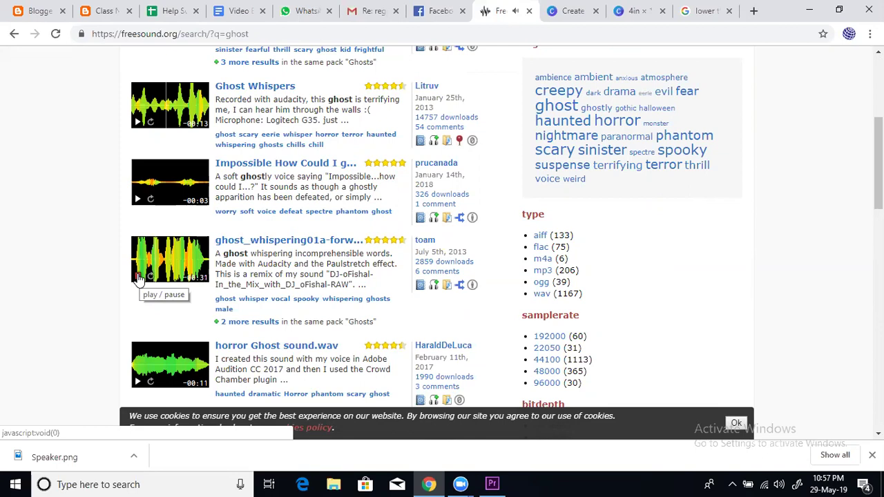
pyautogui.click(138, 276)
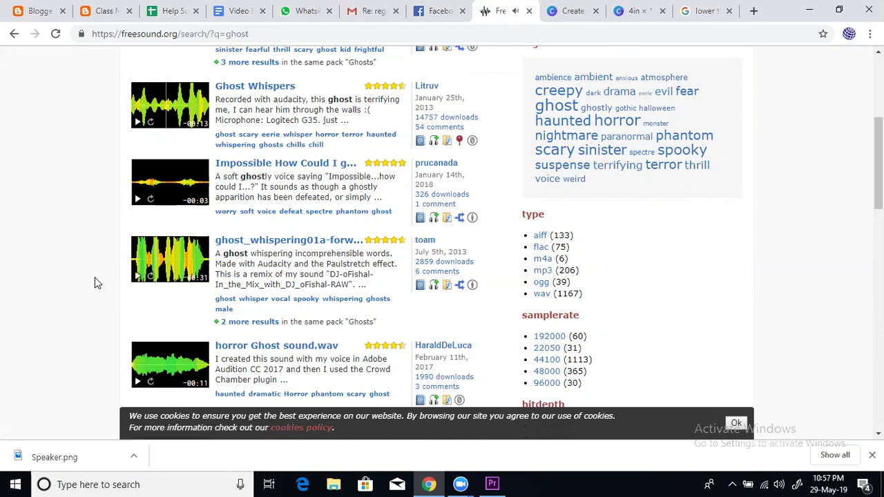
pyautogui.scroll(4, 365, 256)
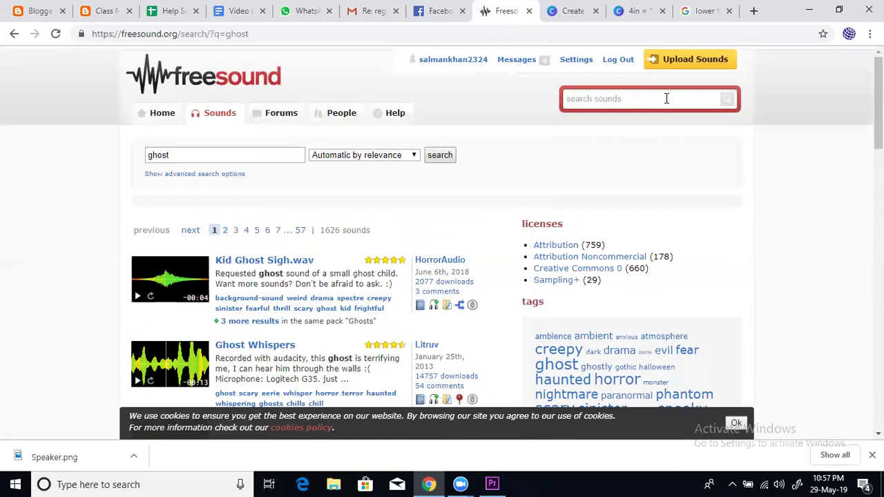
# Search for 'cat' and preview Cat, Screaming, A.wav, Cat purr.wav and cat purring and meow
pyautogui.click(664, 98)
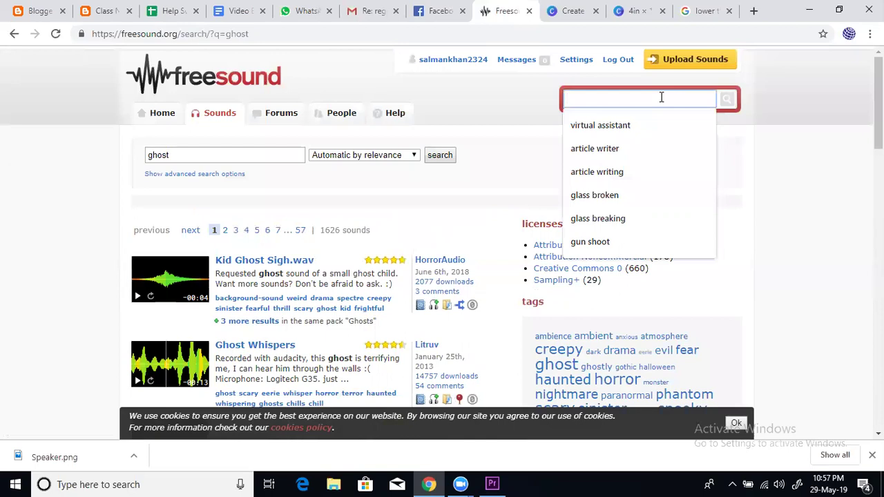
pyautogui.write('cat')
pyautogui.press('Return')
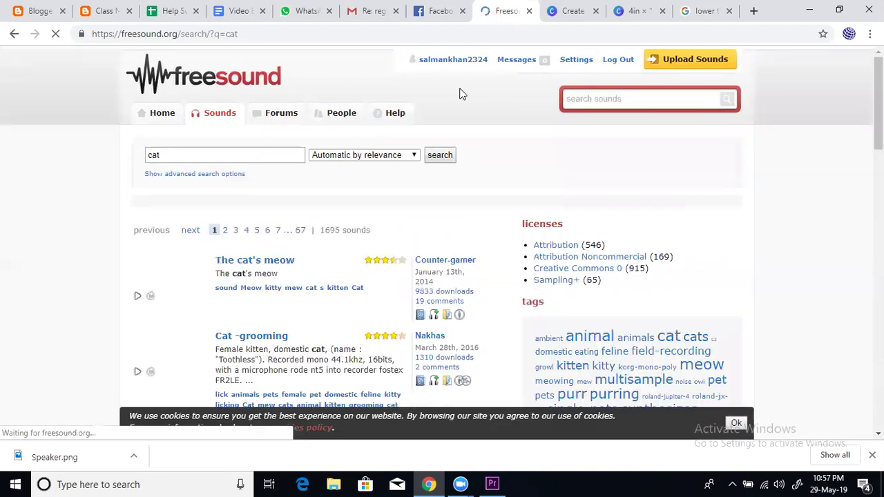
pyautogui.scroll(-2, 242, 223)
pyautogui.click(138, 350)
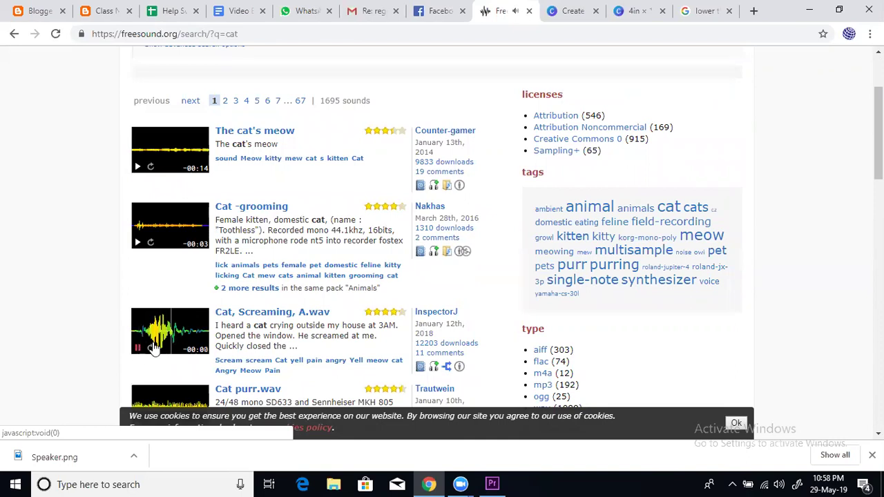
pyautogui.scroll(-2, 203, 315)
pyautogui.click(138, 297)
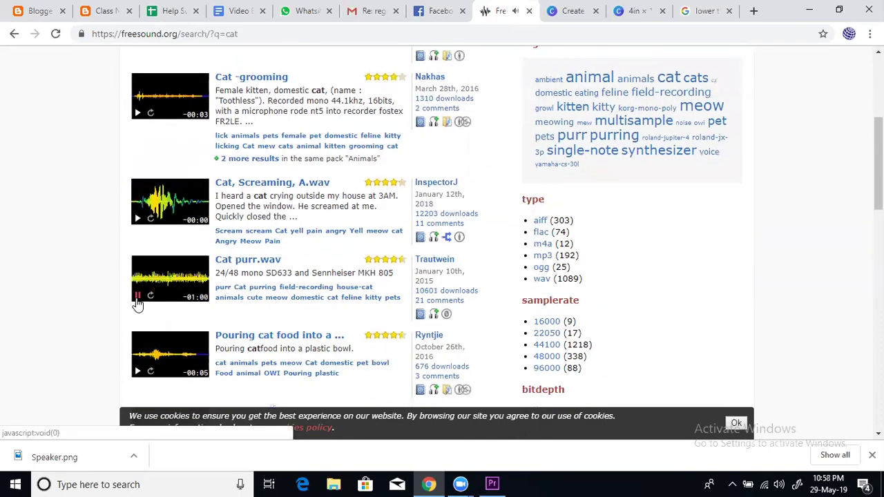
pyautogui.scroll(-5, 325, 270)
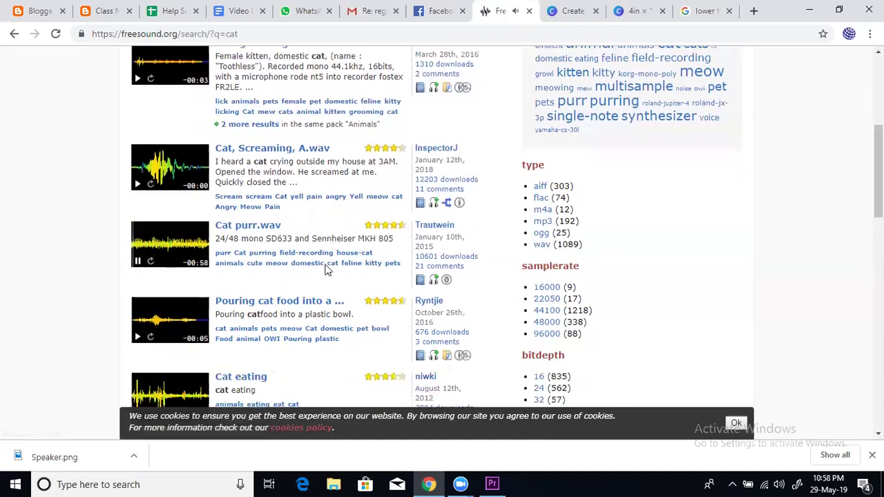
pyautogui.scroll(-2, 327, 270)
pyautogui.click(138, 335)
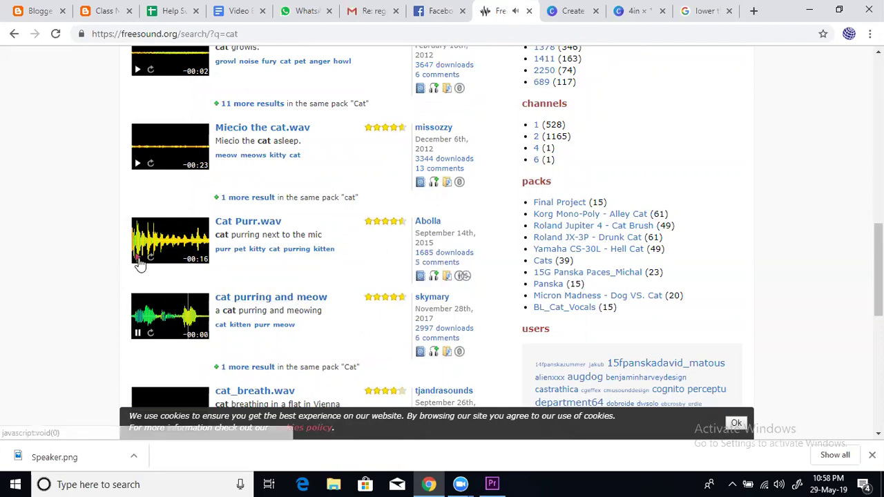
# Browse further through the cat results and reload the results page
pyautogui.scroll(10, 476, 250)
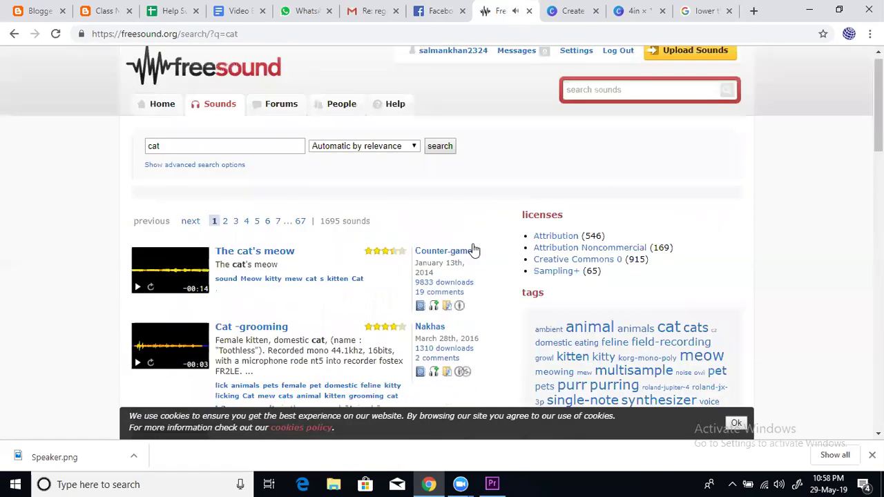
pyautogui.click(636, 100)
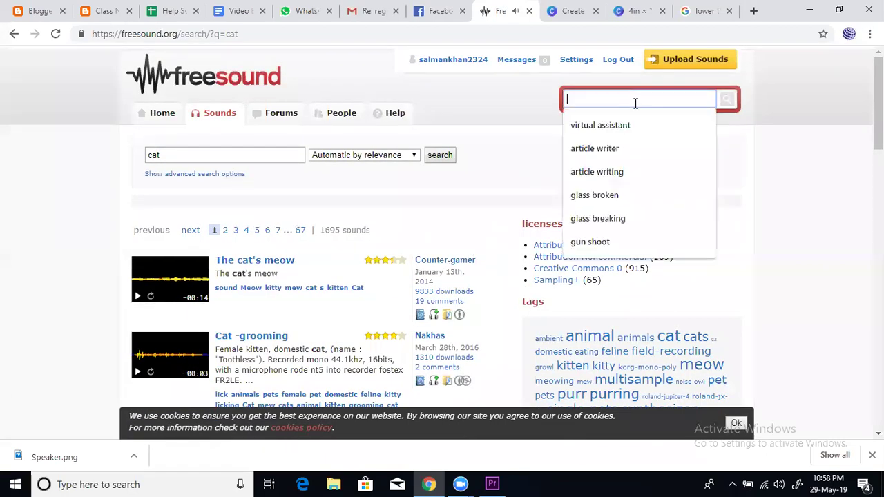
pyautogui.click(507, 99)
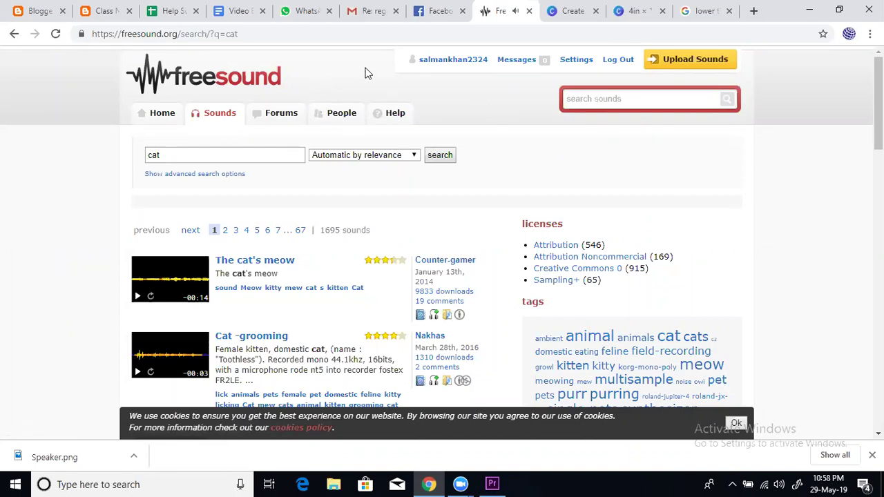
pyautogui.scroll(-5, 349, 315)
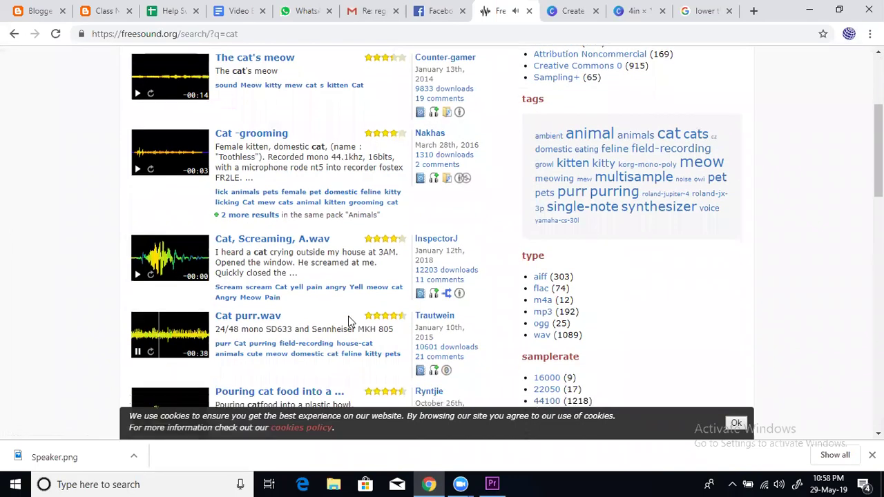
pyautogui.scroll(-7, 344, 322)
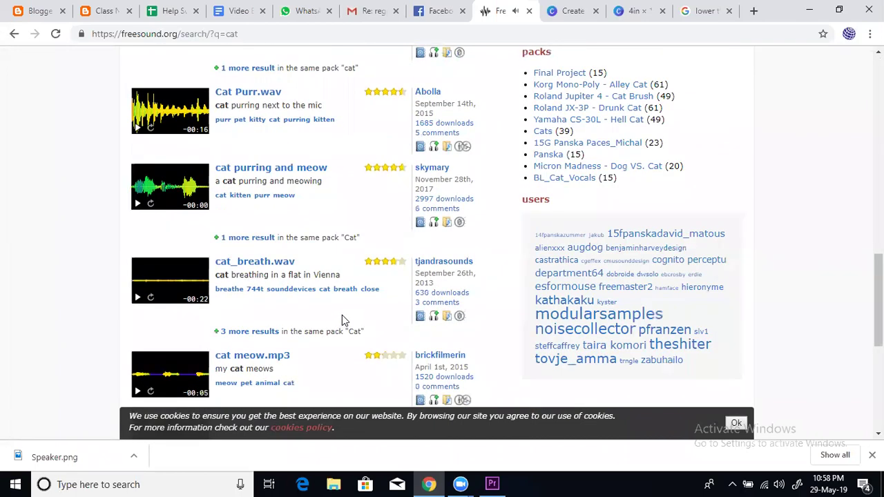
pyautogui.scroll(-4, 342, 315)
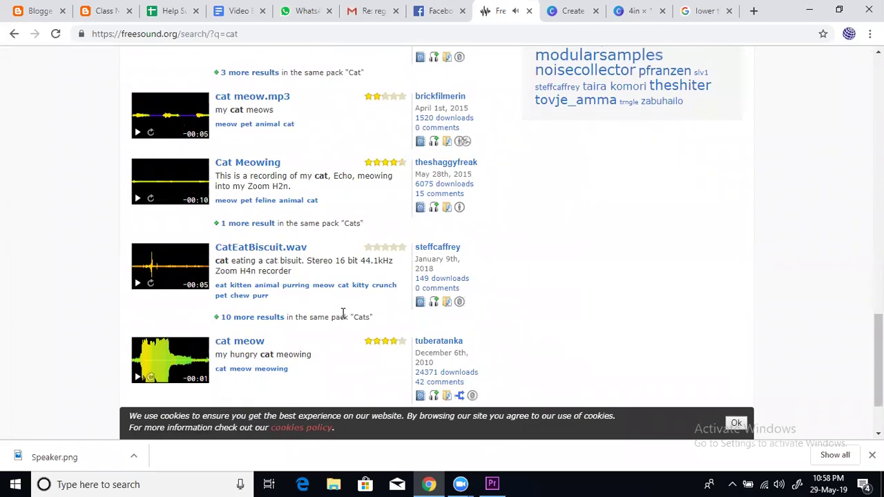
pyautogui.scroll(3, 339, 316)
pyautogui.scroll(-4, 342, 312)
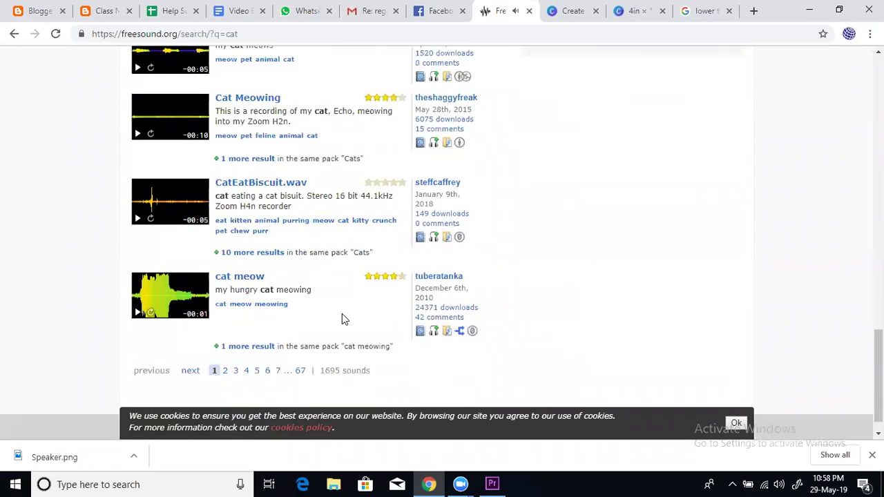
pyautogui.scroll(7, 342, 313)
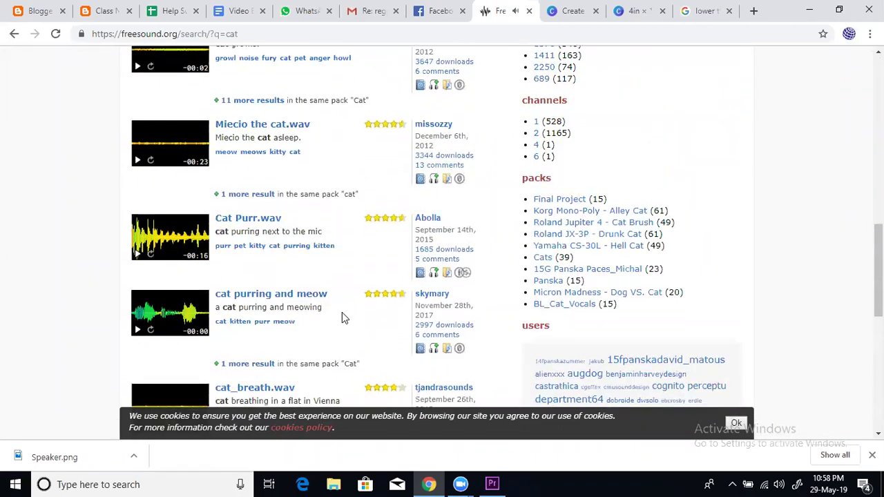
pyautogui.scroll(10, 342, 312)
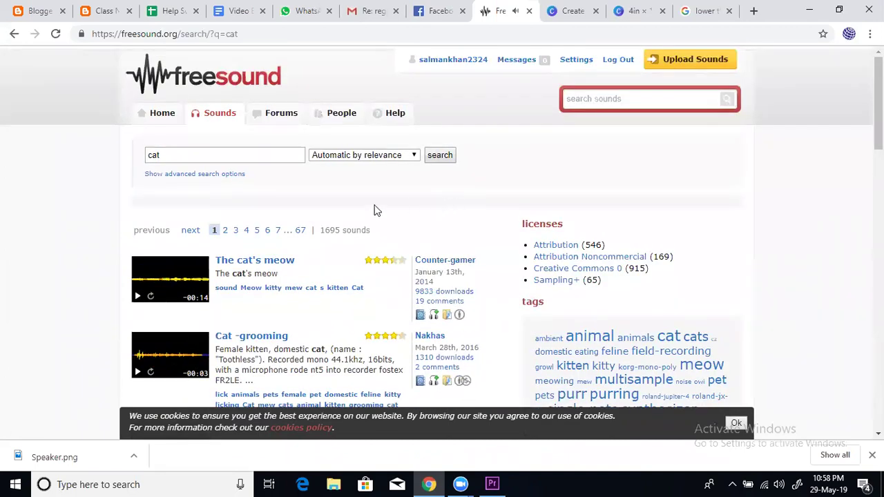
pyautogui.scroll(-10, 375, 209)
pyautogui.scroll(-4, 373, 214)
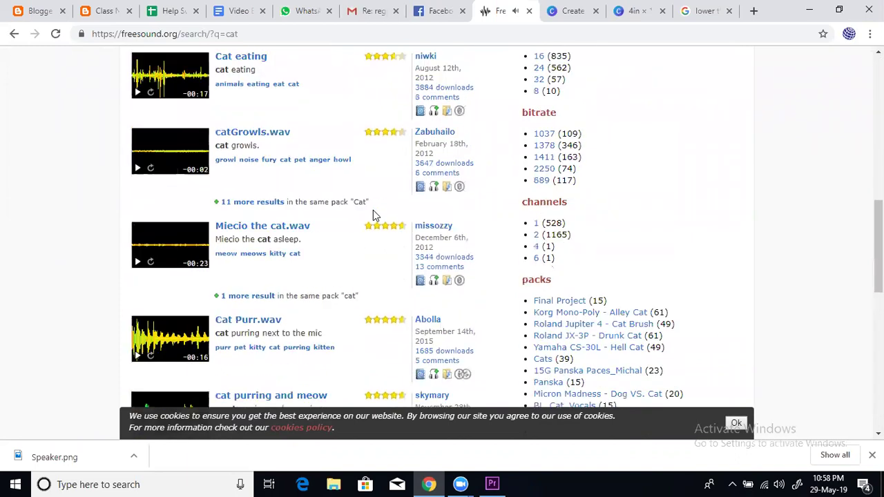
pyautogui.click(56, 34)
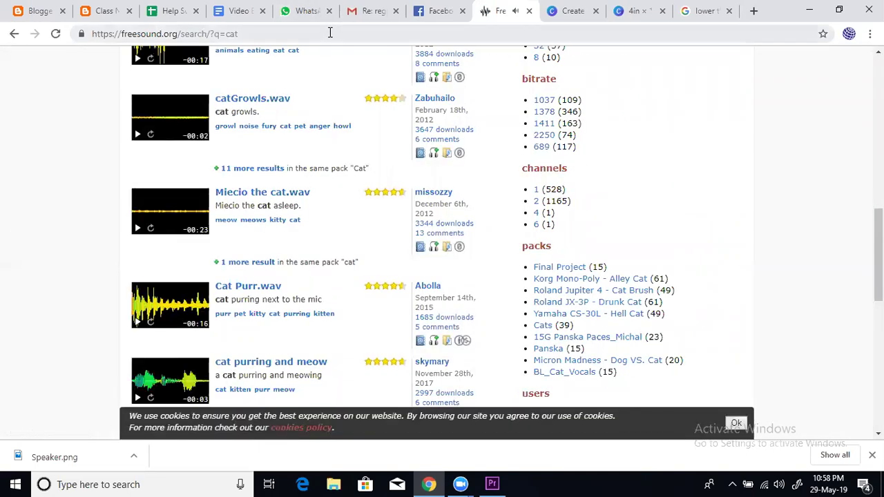
pyautogui.click(330, 32)
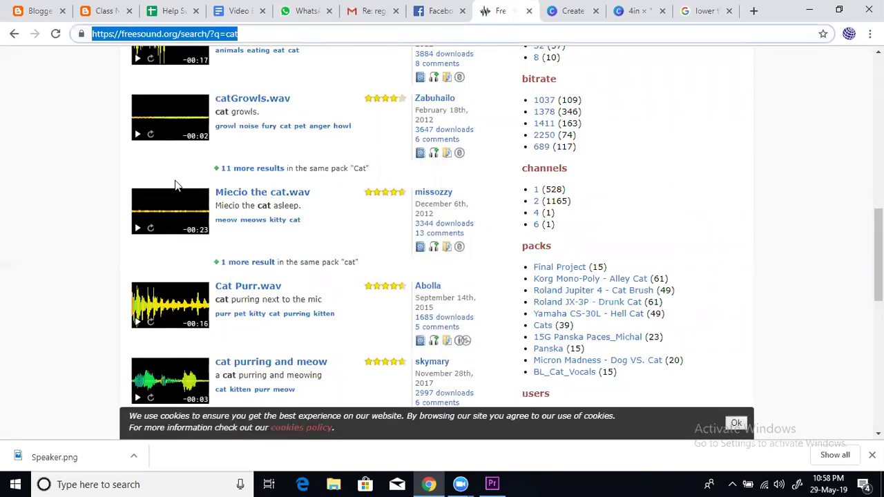
pyautogui.scroll(10, 245, 192)
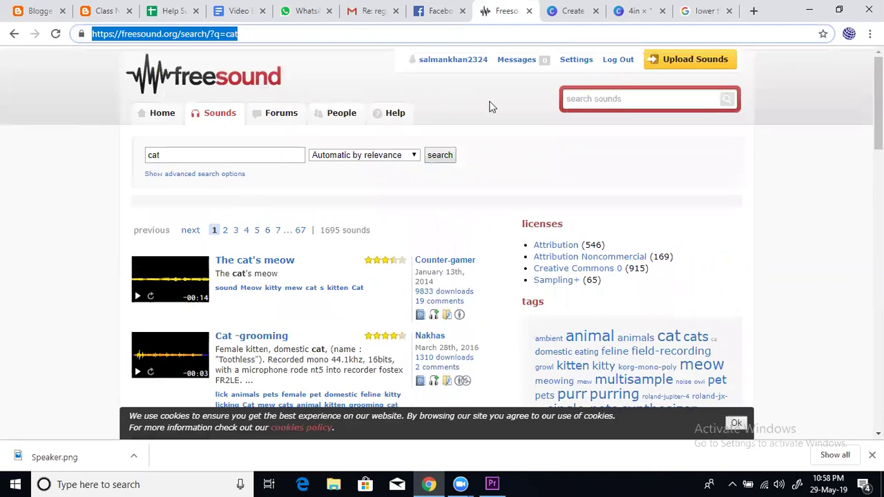
pyautogui.click(612, 97)
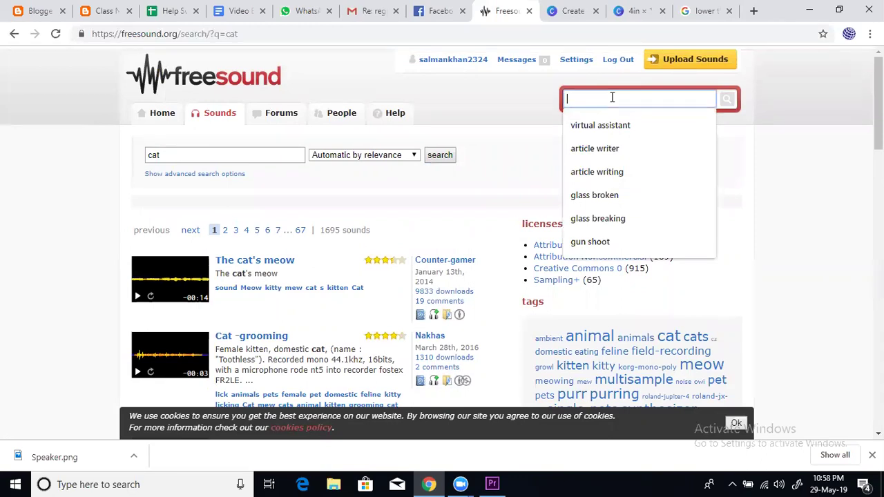
# Search for 'glass broken' and preview glass15.flac and Bris-002.wav
pyautogui.click(615, 196)
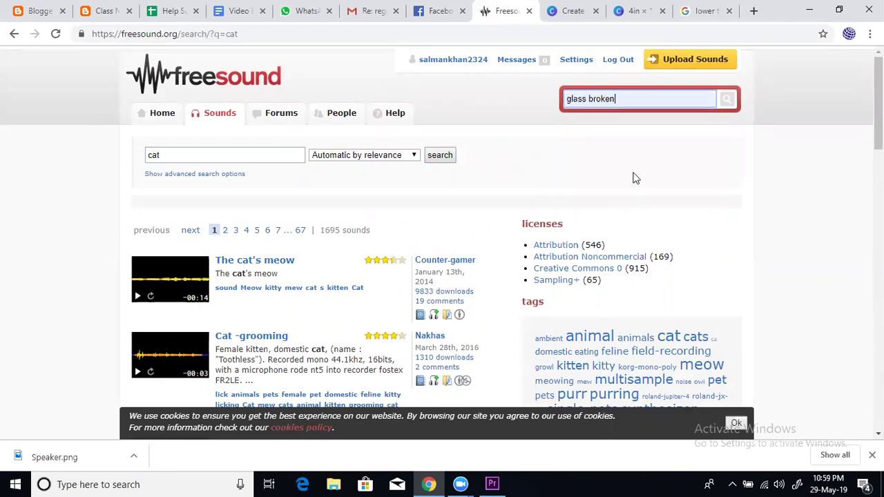
pyautogui.click(724, 99)
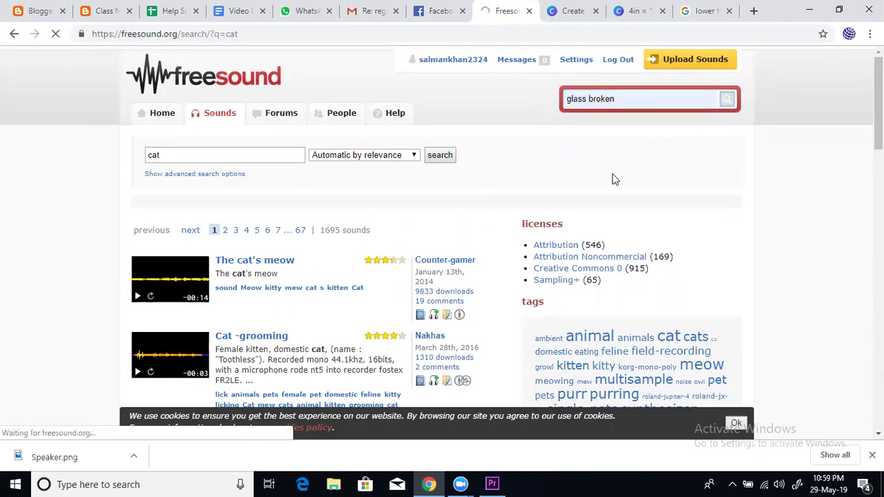
pyautogui.scroll(-2, 283, 228)
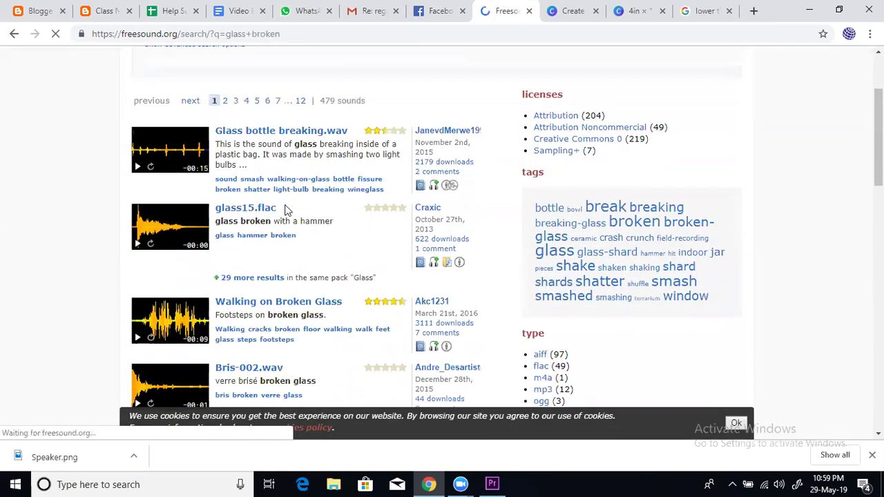
pyautogui.click(136, 245)
pyautogui.scroll(-1, 149, 293)
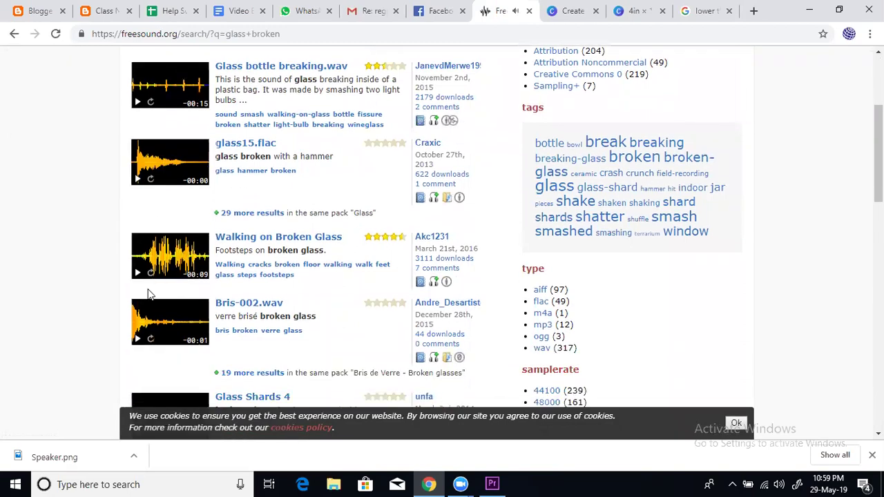
pyautogui.click(139, 340)
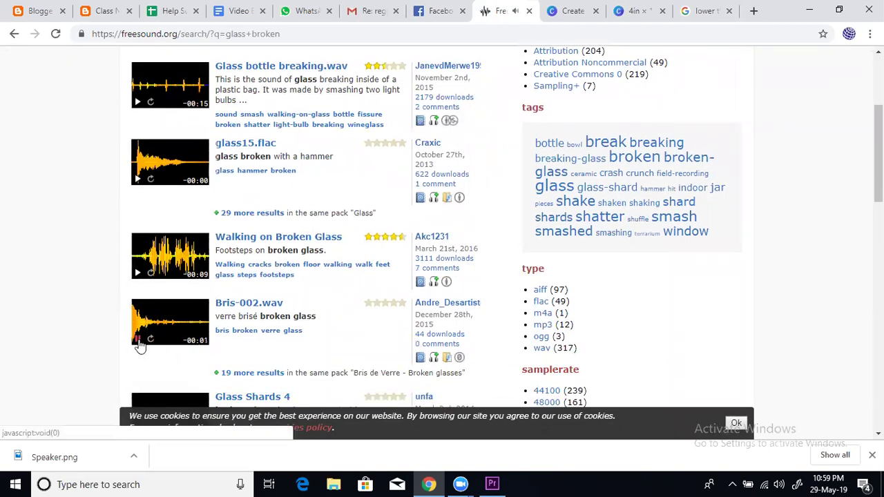
pyautogui.scroll(-3, 301, 257)
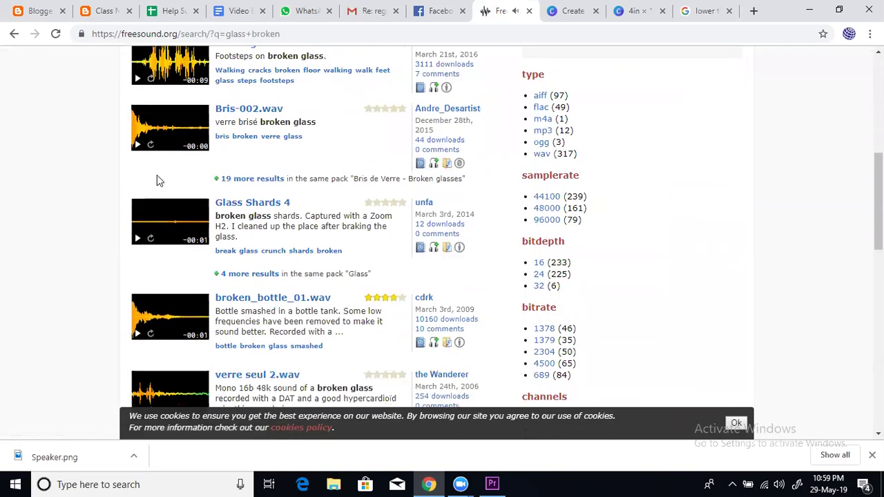
pyautogui.click(138, 137)
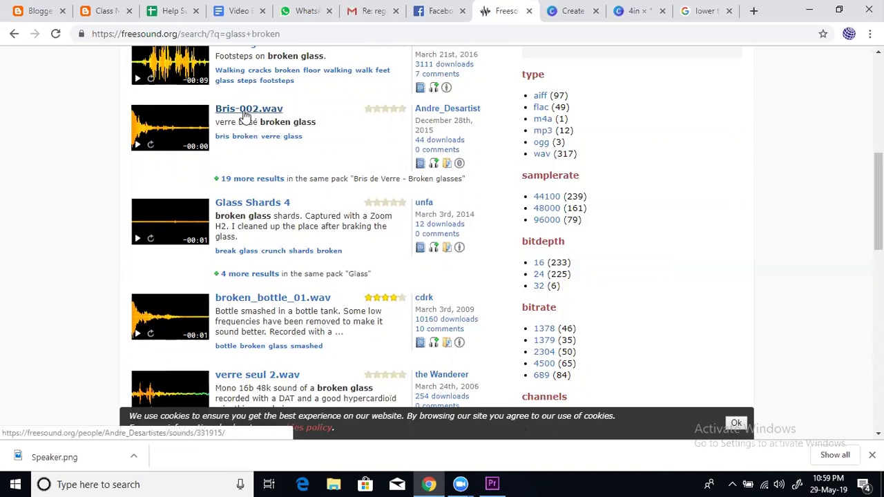
# Download Bris-002.wav from its sound page and return to Premiere Pro
pyautogui.click(245, 115)
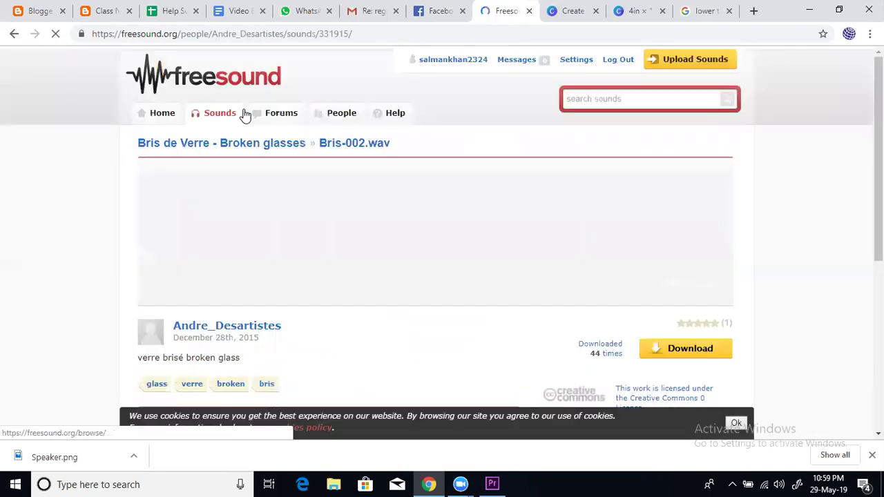
pyautogui.scroll(-1, 552, 249)
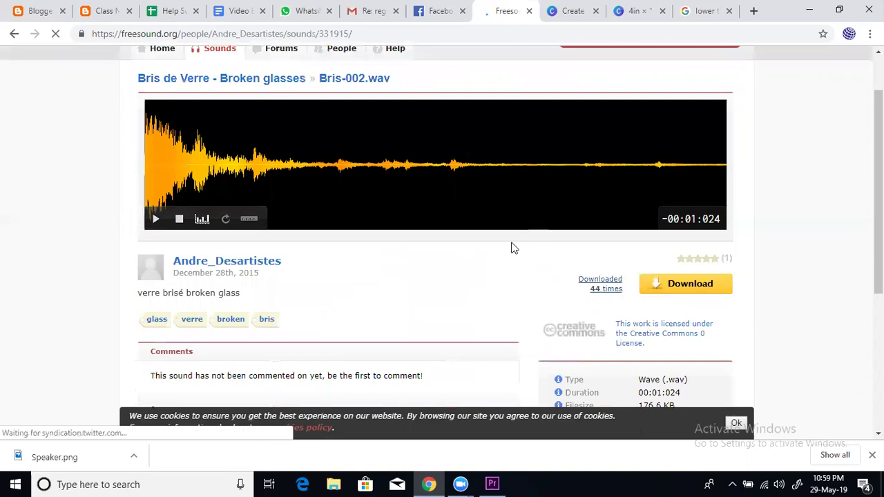
pyautogui.click(687, 285)
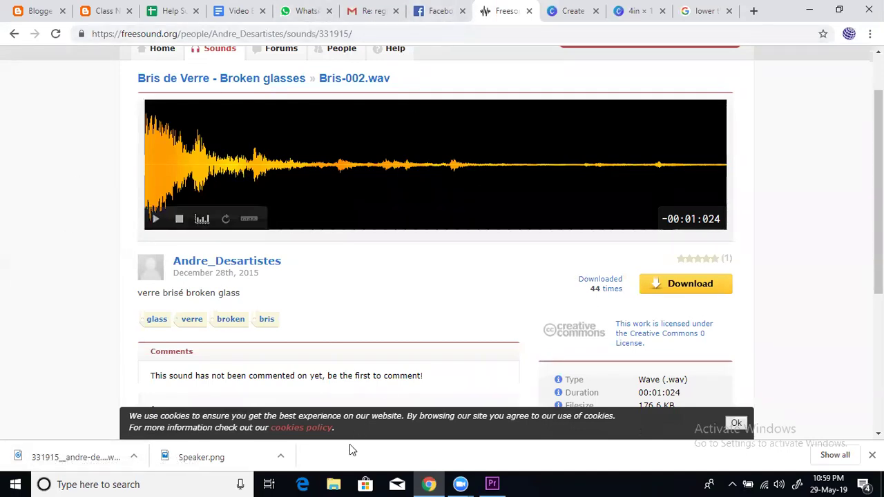
pyautogui.click(492, 484)
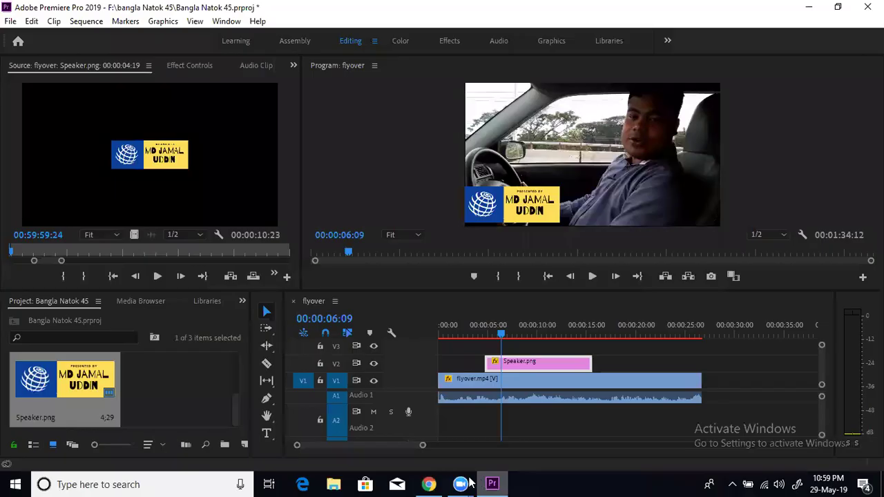
# Import bris-002.wav from the Downloads folder into the Project panel
pyautogui.rightClick(185, 322)
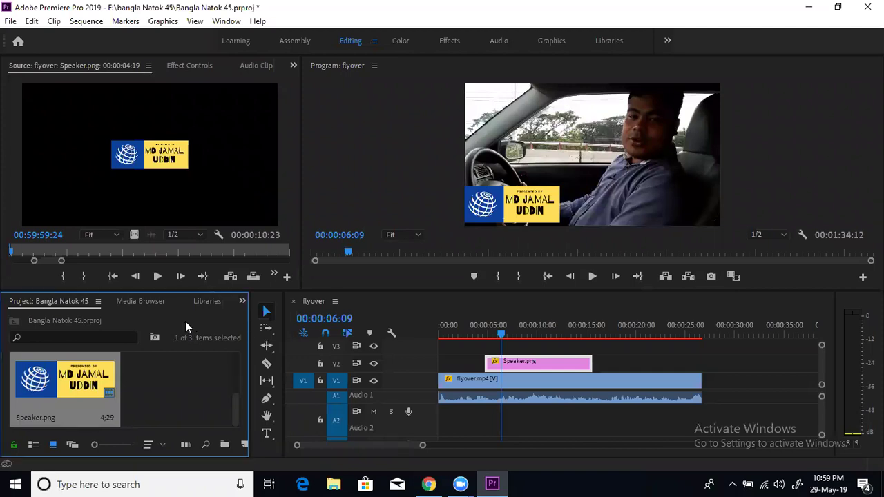
pyautogui.click(217, 178)
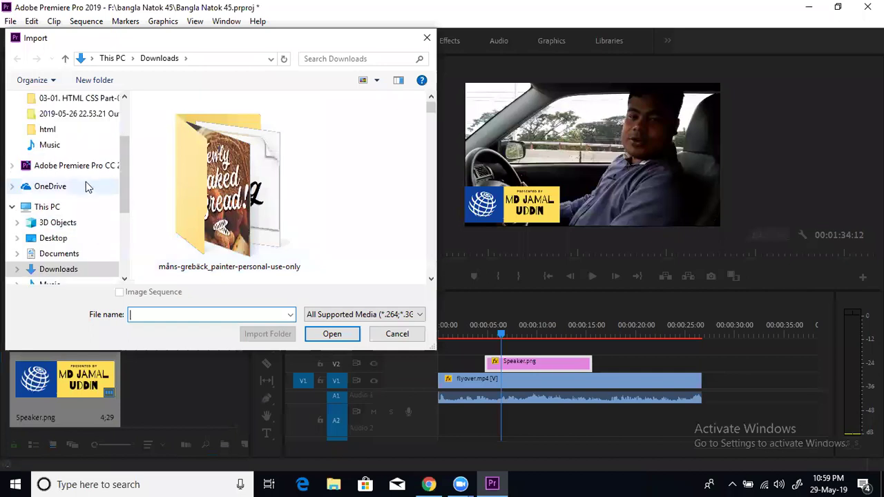
pyautogui.moveTo(121, 141); pyautogui.dragTo(126, 106)
pyautogui.click(70, 143)
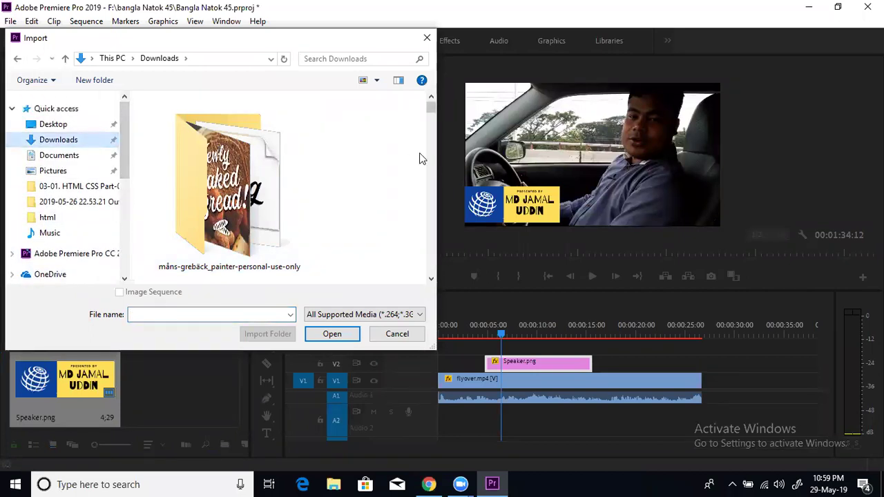
pyautogui.moveTo(431, 110); pyautogui.dragTo(432, 123)
pyautogui.click(251, 120)
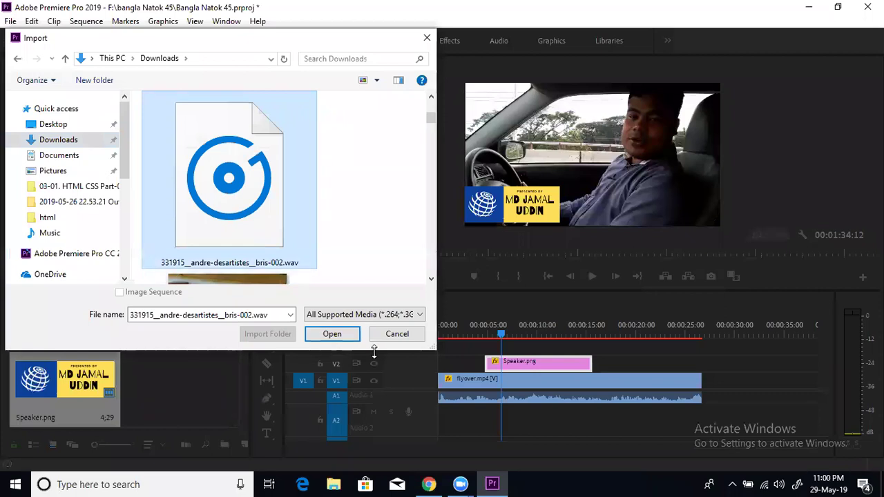
pyautogui.click(337, 335)
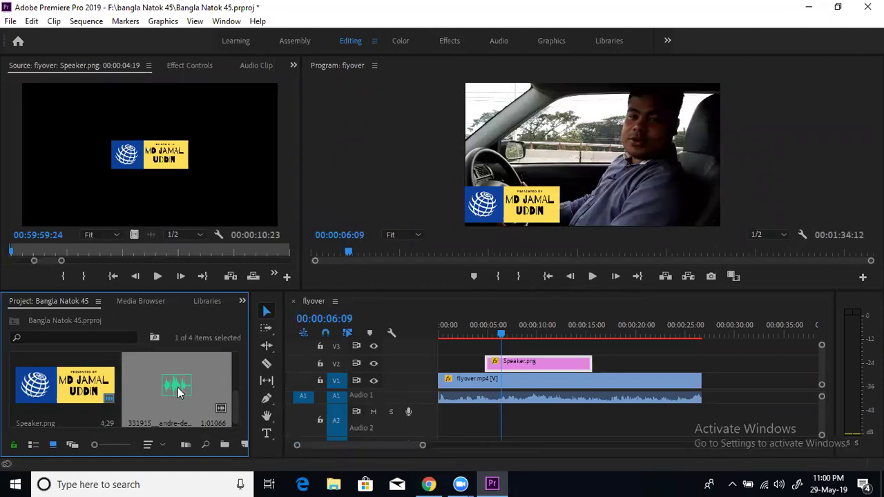
# Place the glass-break .wav on A2 near 00:00:05:00 and play it back from near the start
pyautogui.moveTo(177, 385); pyautogui.dragTo(483, 410)
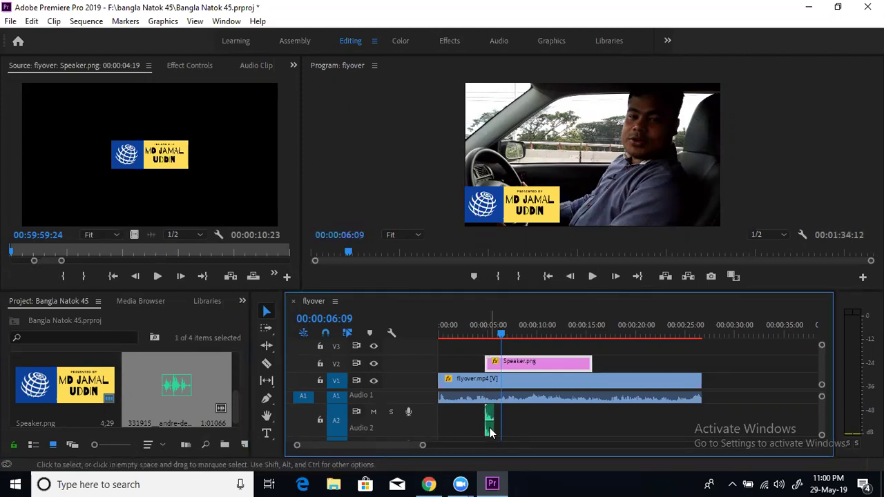
pyautogui.click(472, 337)
pyautogui.moveTo(473, 337); pyautogui.dragTo(447, 337)
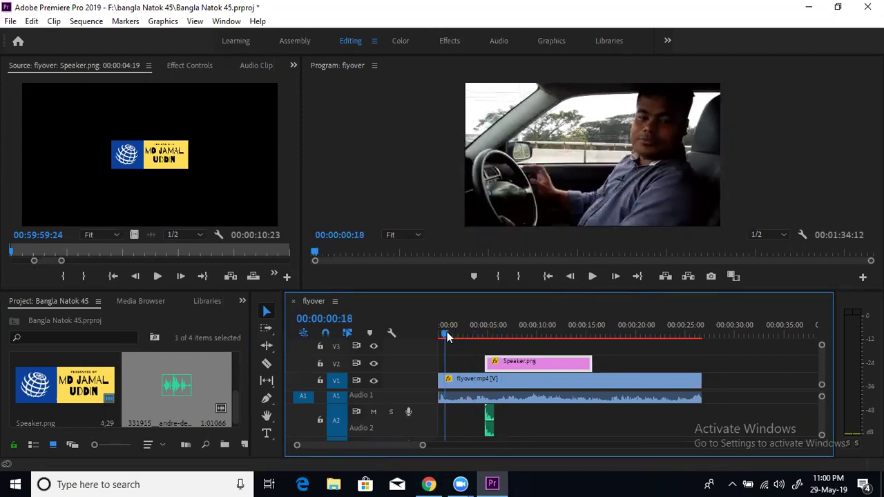
pyautogui.click(592, 276)
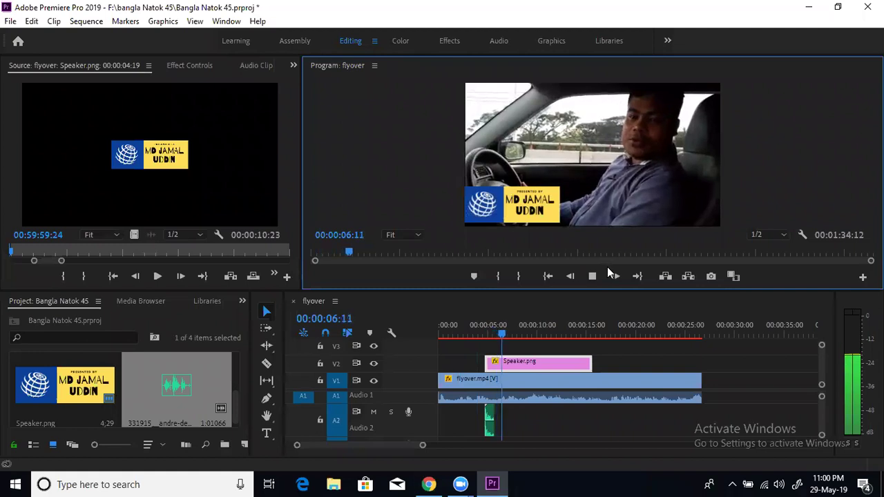
pyautogui.click(594, 275)
# Replay the sequence from about 2 seconds to check the sound's timing
pyautogui.click(467, 333)
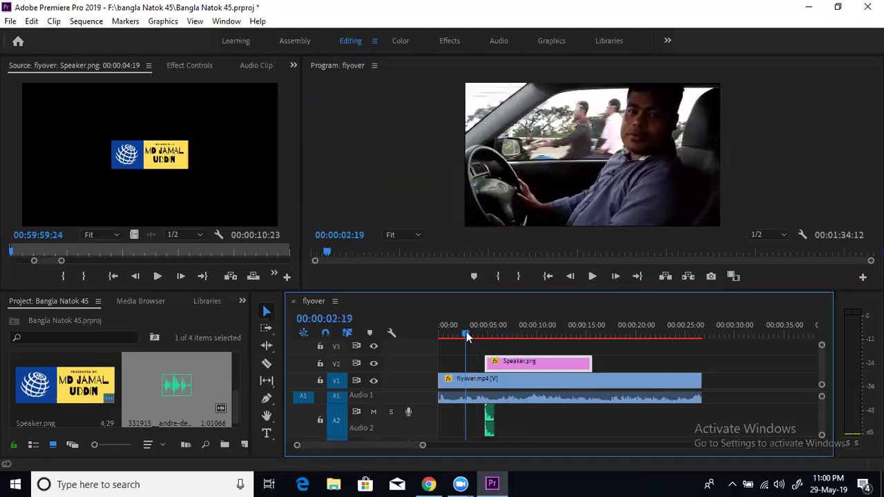
pyautogui.click(592, 276)
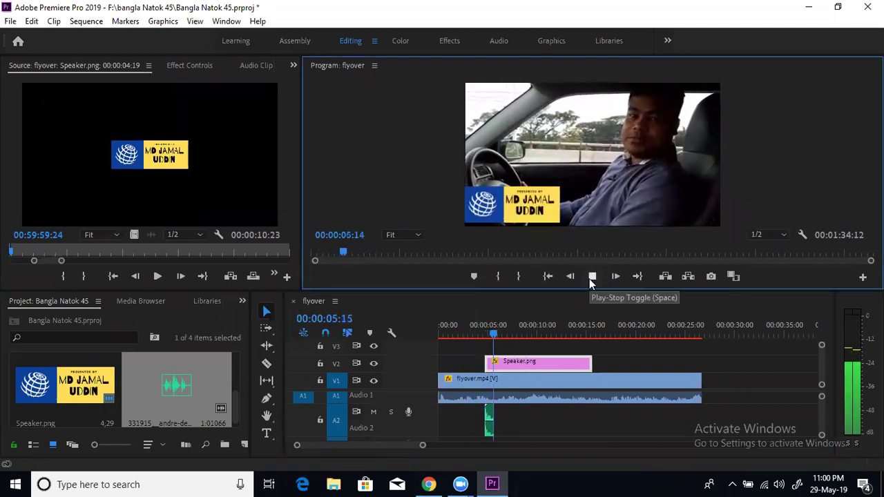
pyautogui.click(591, 277)
pyautogui.click(459, 333)
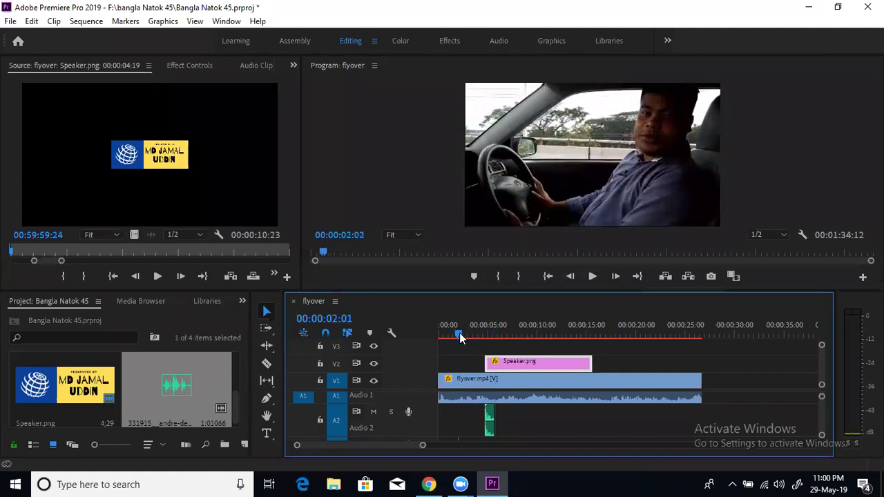
pyautogui.click(592, 277)
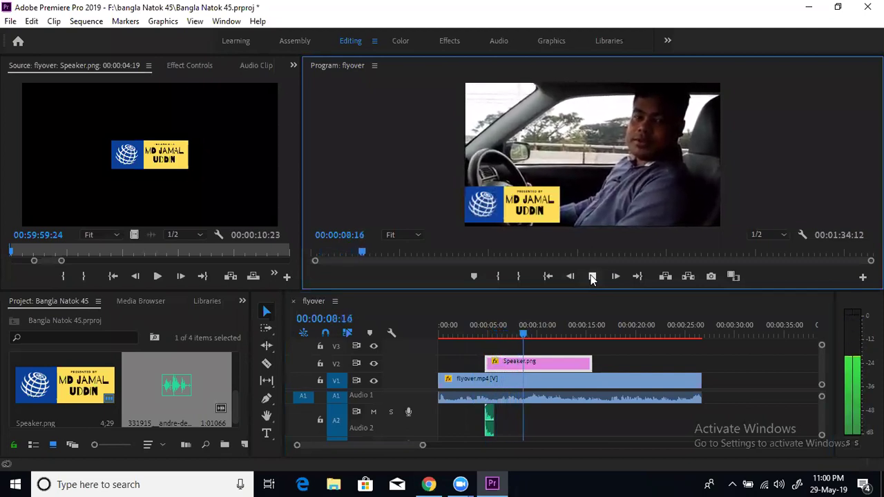
pyautogui.click(592, 277)
pyautogui.click(176, 379)
# Drop a second glass-break copy on A2 near 00:00:15:00 and play both from the start
pyautogui.moveTo(206, 379); pyautogui.dragTo(587, 414)
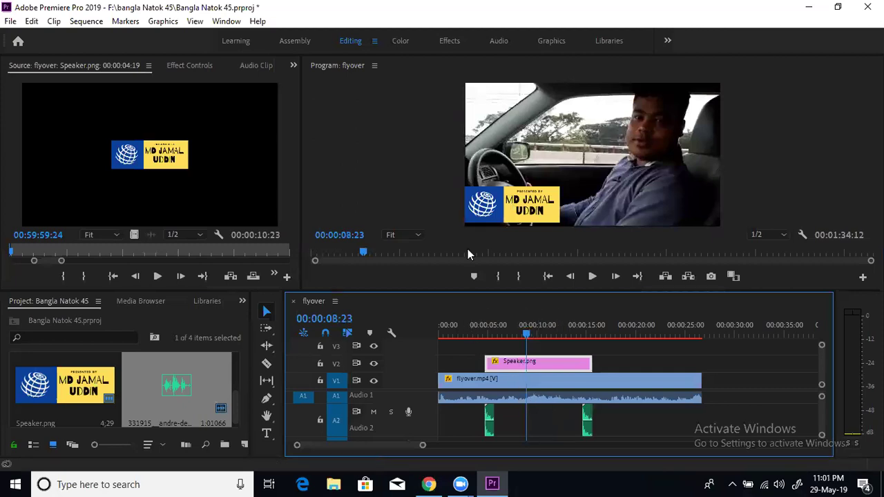
pyautogui.click(468, 336)
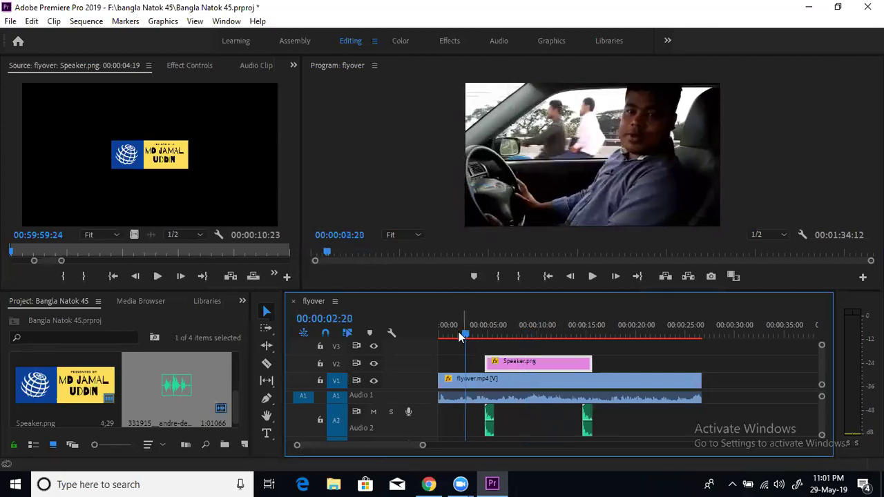
pyautogui.click(441, 336)
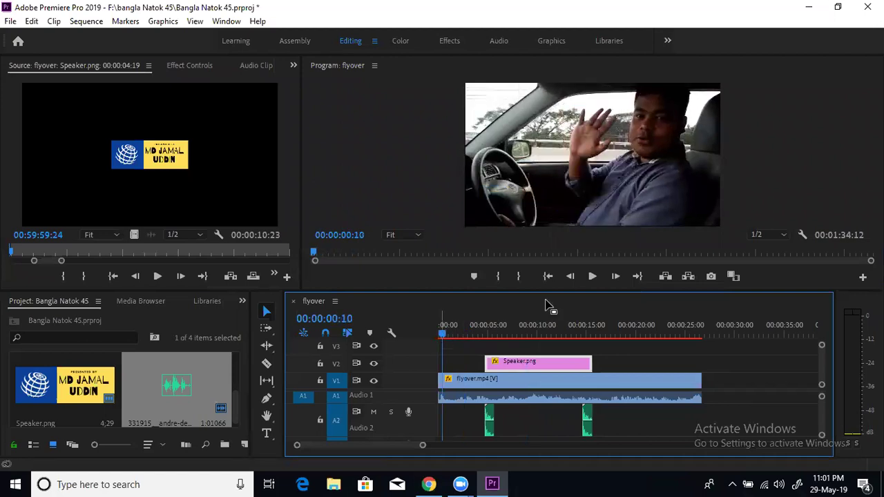
pyautogui.click(592, 276)
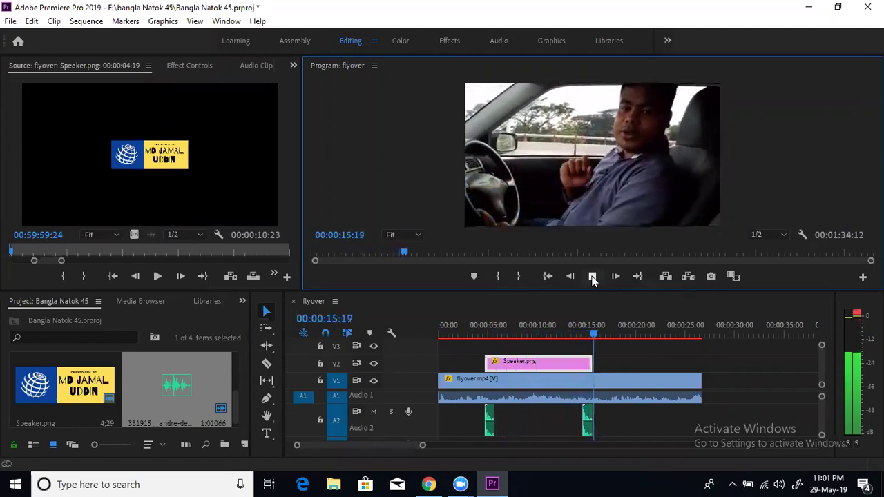
pyautogui.click(592, 276)
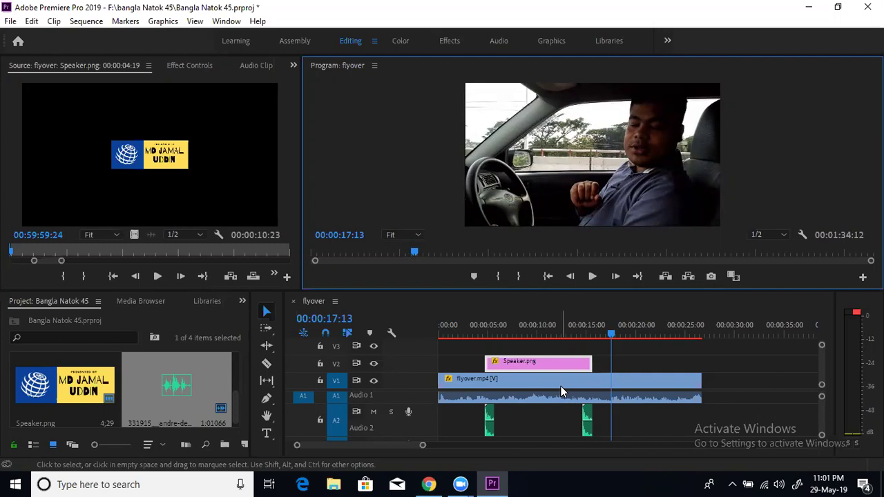
pyautogui.click(446, 336)
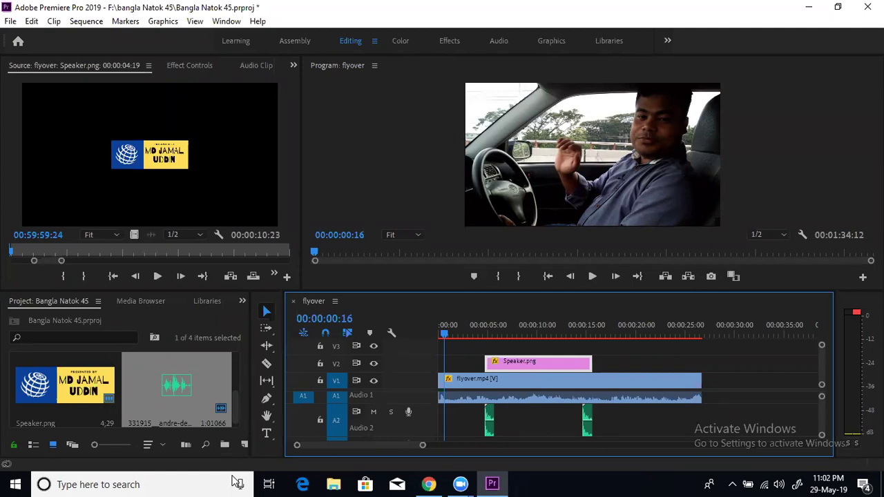
pyautogui.click(236, 367)
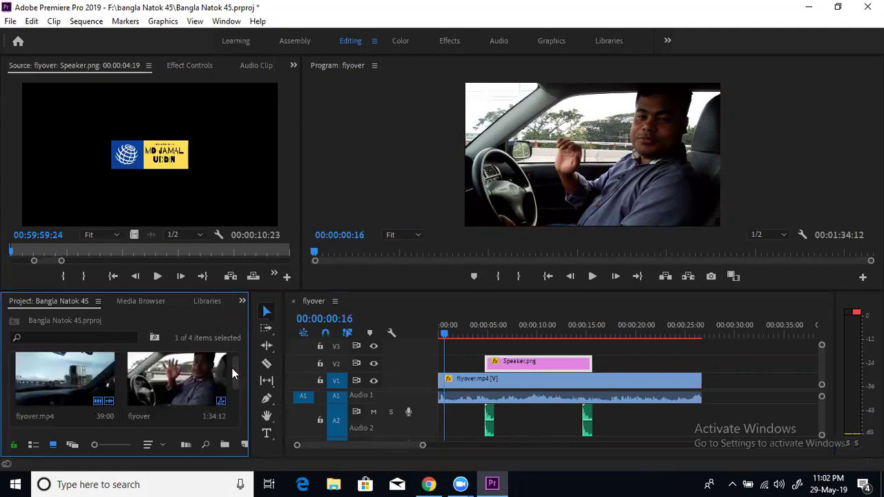
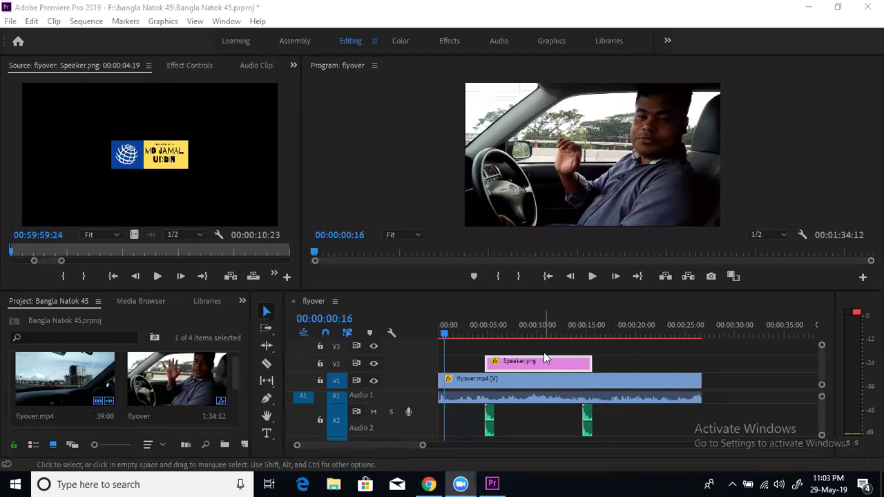
# Play the flyover sequence from the start, then park the playhead at 00:00:06:15 on the logo
pyautogui.click(509, 335)
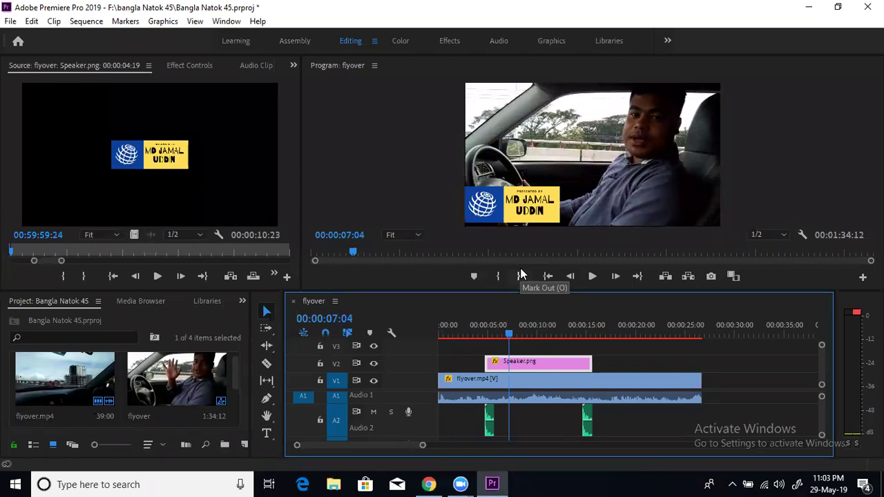
pyautogui.moveTo(461, 334); pyautogui.dragTo(435, 336)
pyautogui.click(592, 276)
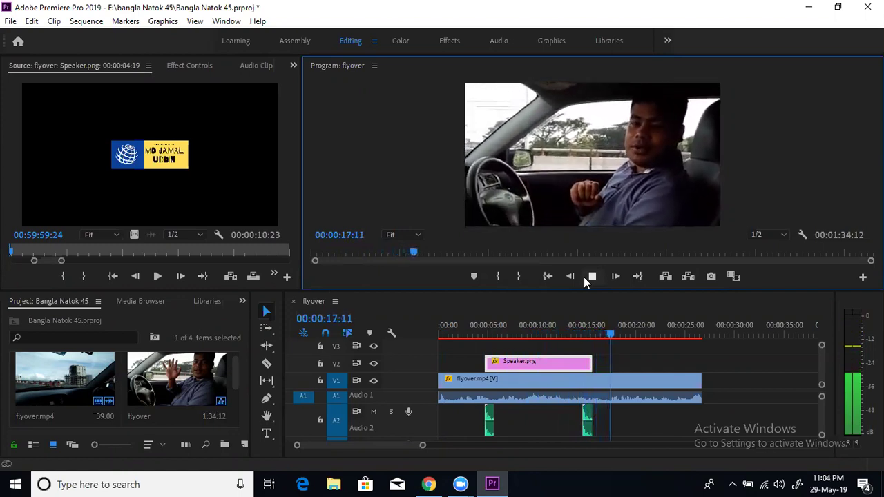
pyautogui.click(587, 279)
pyautogui.click(503, 332)
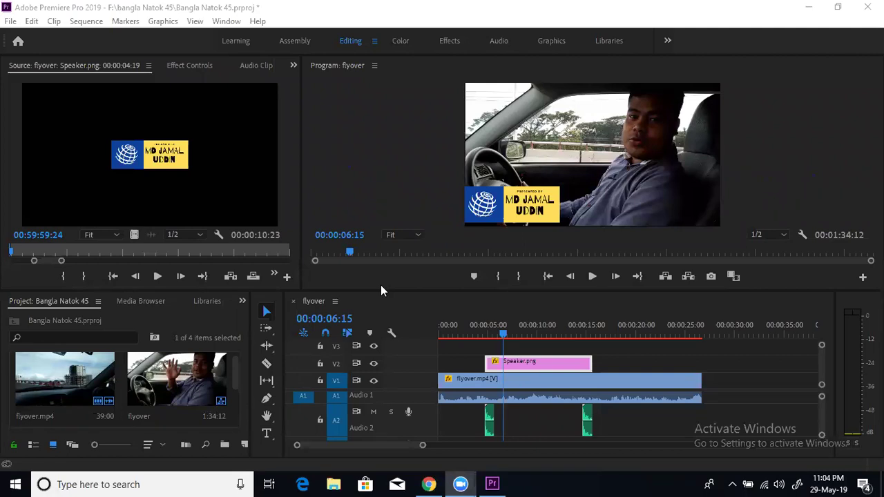
# Try Darken, Soft Light, Divide and Color blend modes on Speaker.png, settling on Lighten
pyautogui.click(194, 67)
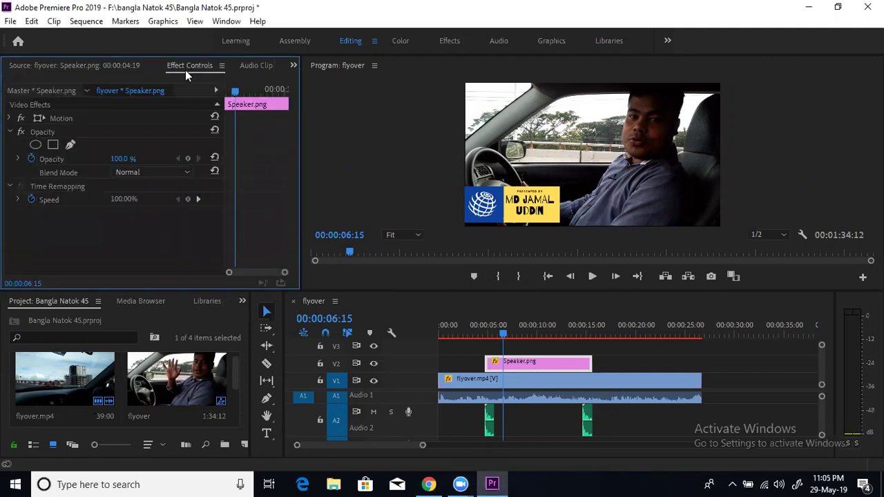
pyautogui.click(186, 172)
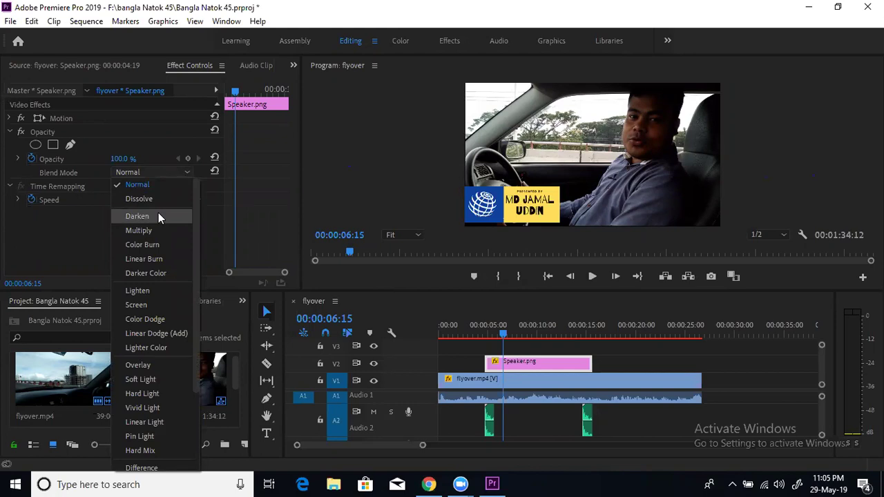
pyautogui.click(158, 216)
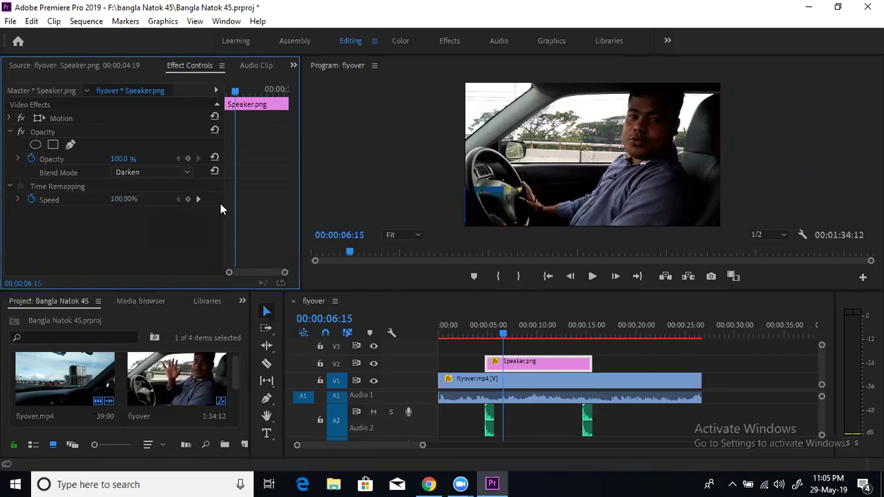
pyautogui.click(180, 174)
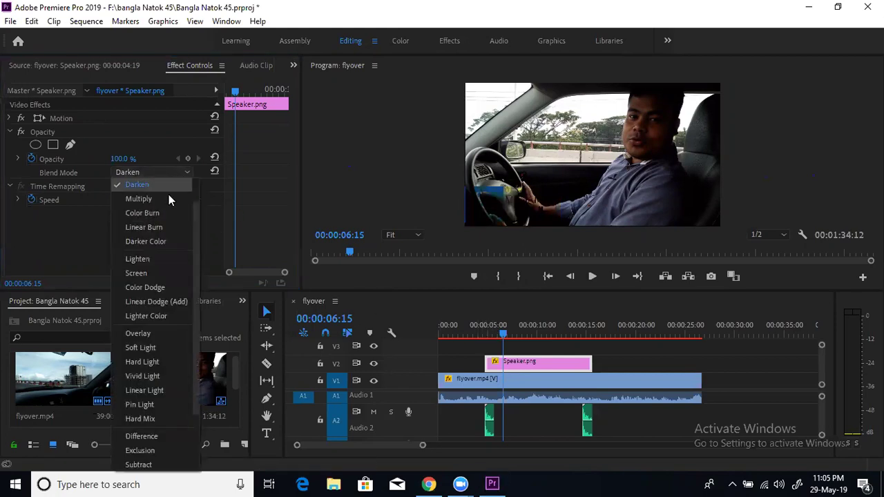
pyautogui.click(154, 350)
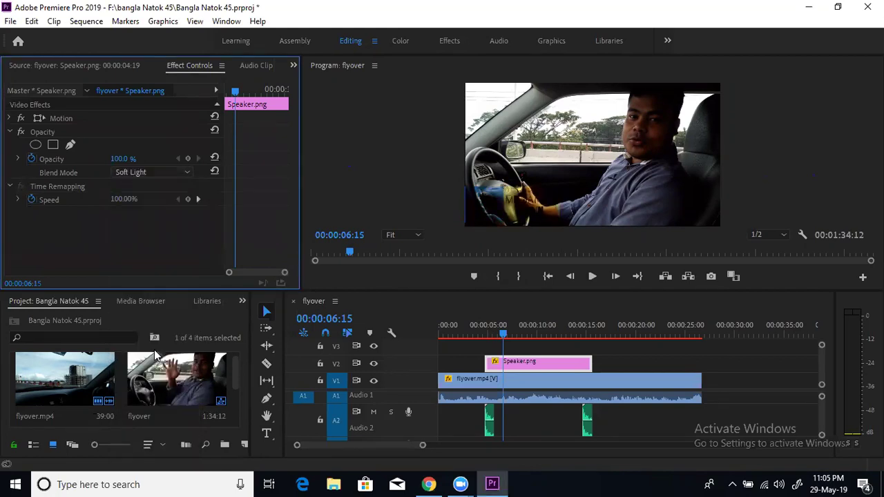
pyautogui.click(184, 173)
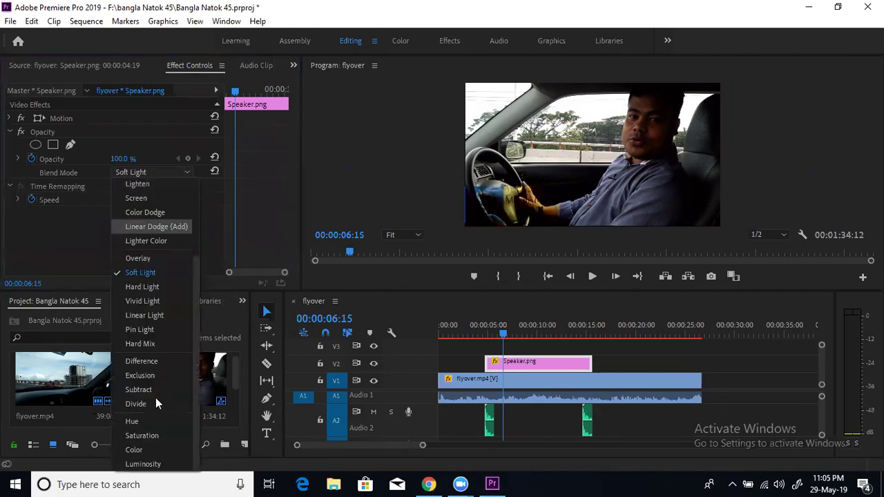
pyautogui.click(151, 408)
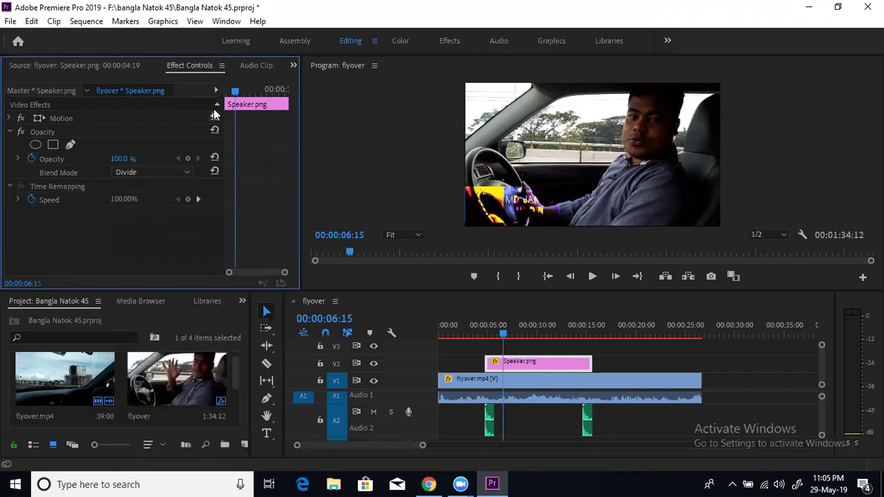
pyautogui.click(185, 173)
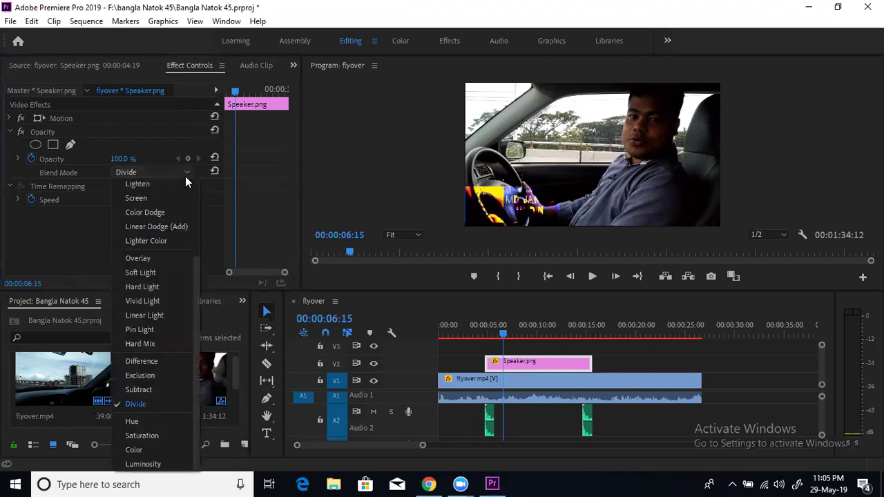
pyautogui.click(163, 449)
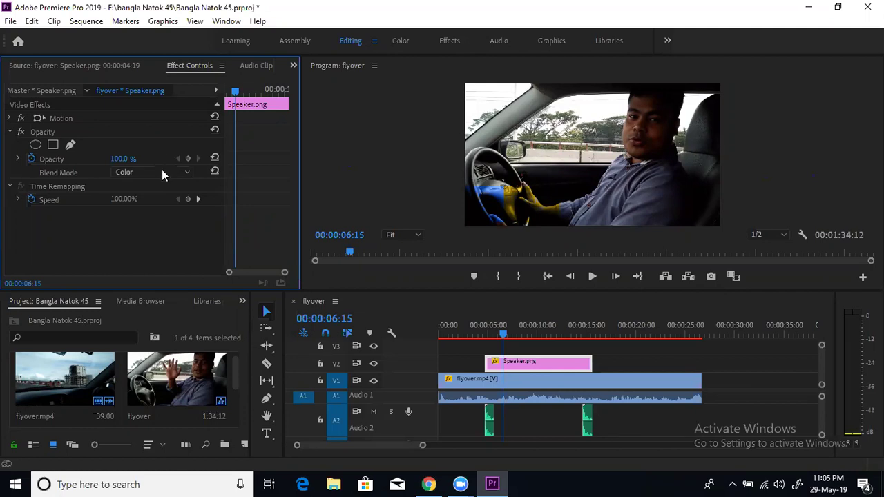
pyautogui.click(187, 175)
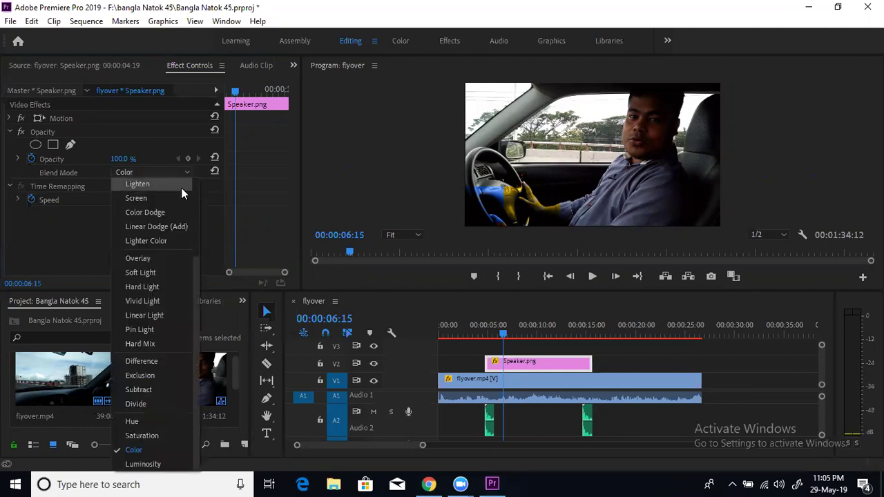
pyautogui.click(181, 185)
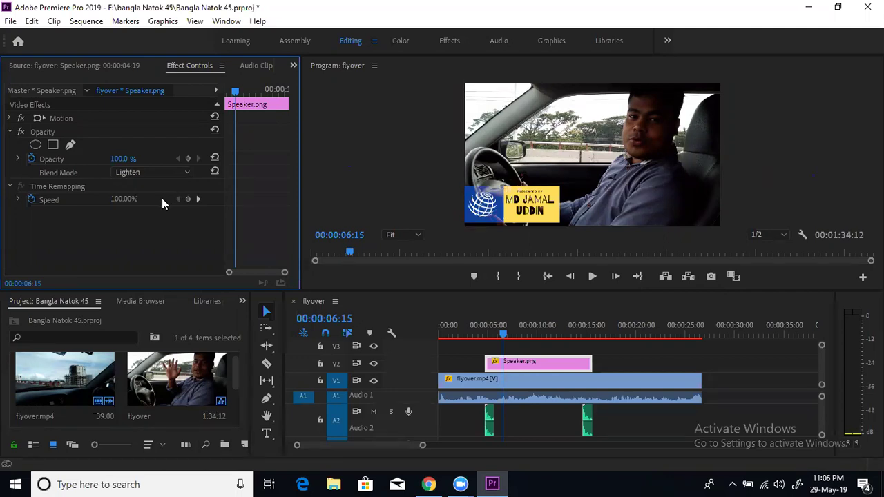
# Inspect and collapse Speaker.png's Motion settings, then return to the Source monitor showing the logo
pyautogui.click(10, 118)
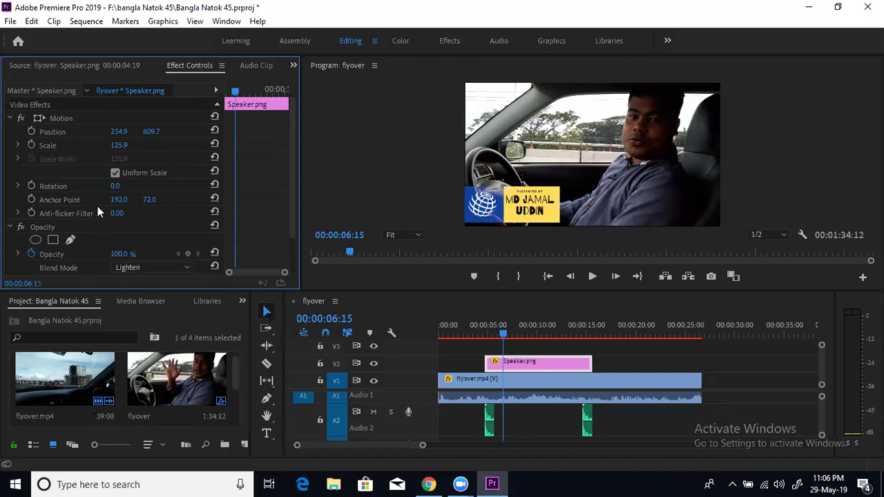
pyautogui.click(9, 119)
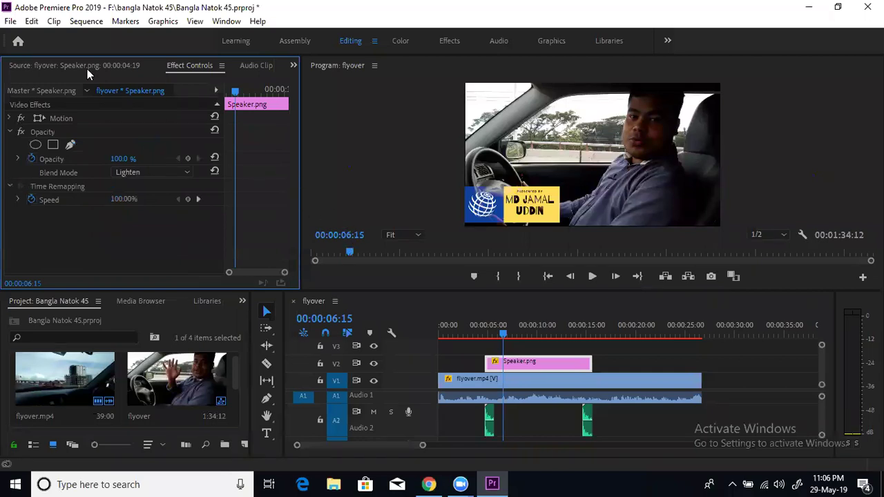
pyautogui.click(383, 270)
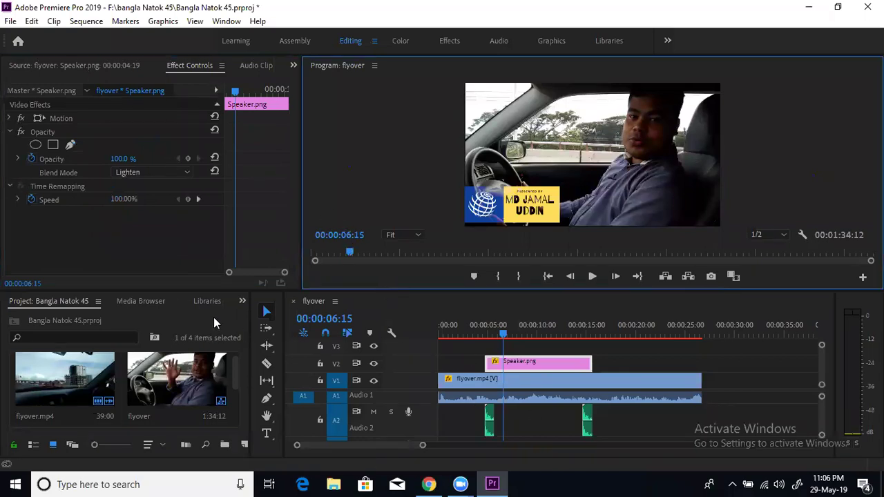
pyautogui.click(48, 65)
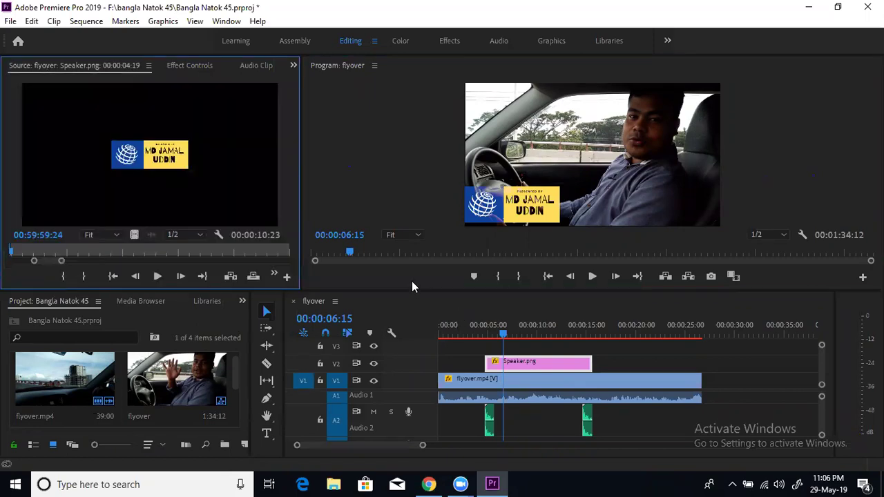
# Scrub between 00:00:03:04 and 00:00:06:19 to check the logo, then scroll the timeline
pyautogui.click(467, 328)
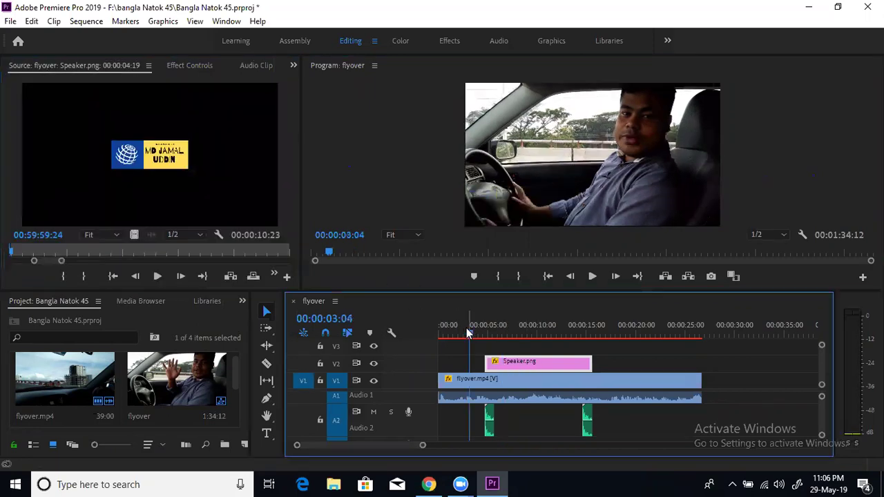
pyautogui.click(486, 337)
pyautogui.moveTo(514, 338); pyautogui.dragTo(505, 338)
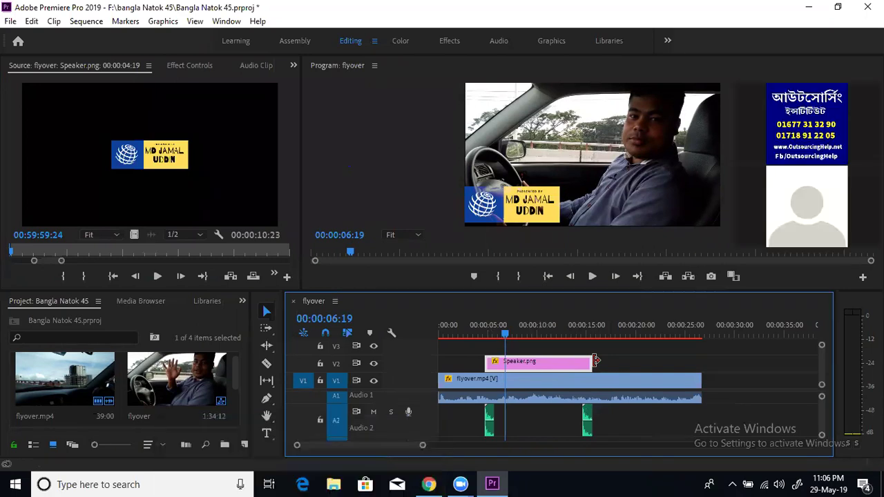
pyautogui.moveTo(422, 445); pyautogui.dragTo(414, 445)
pyautogui.moveTo(428, 446); pyautogui.dragTo(556, 447)
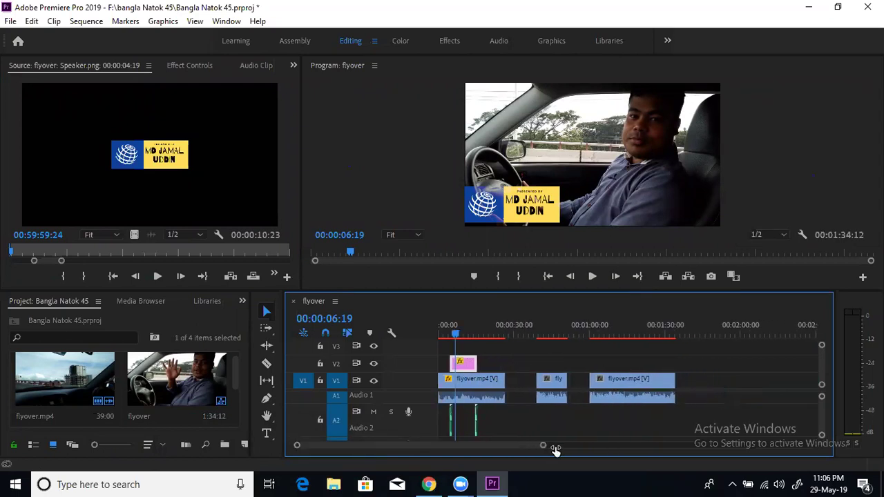
# Preview the sequence from 00:00:43:01 to 49:18 and park the playhead at 00:00:42:20
pyautogui.click(620, 338)
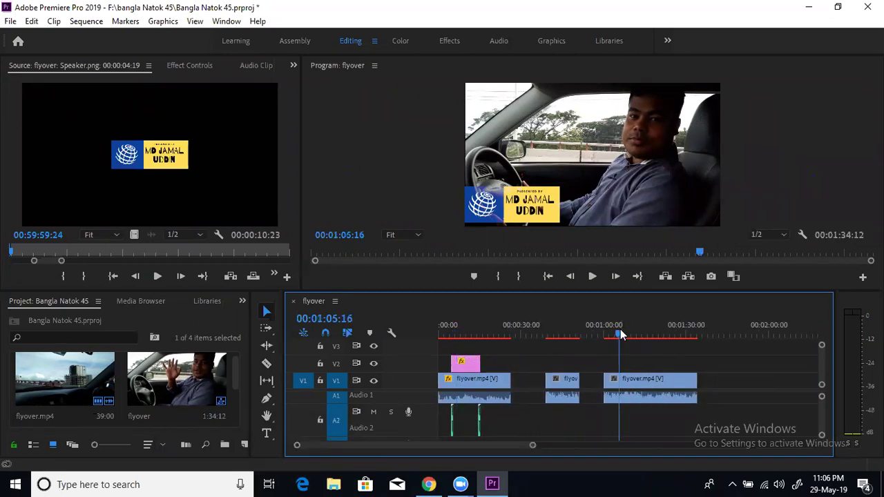
pyautogui.click(558, 337)
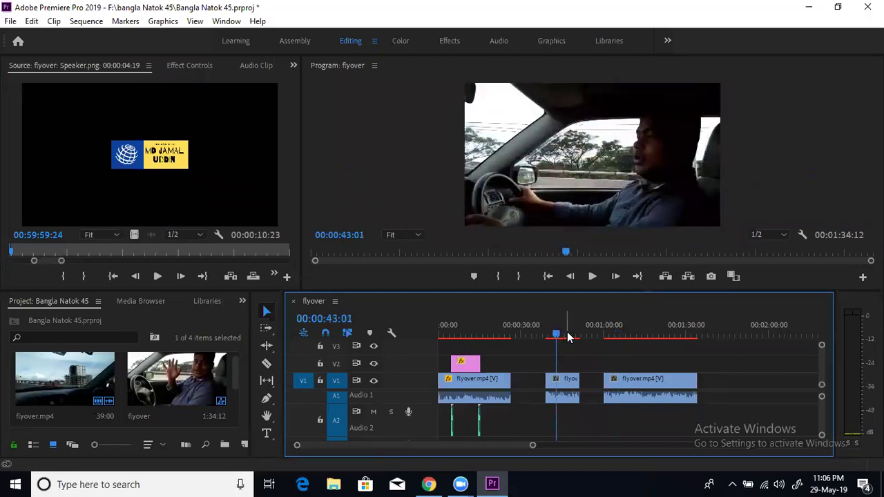
pyautogui.click(592, 276)
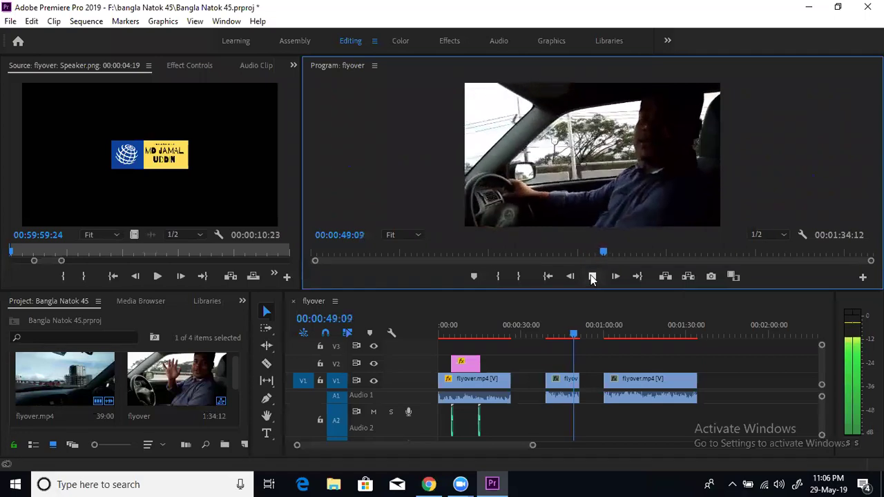
pyautogui.click(592, 277)
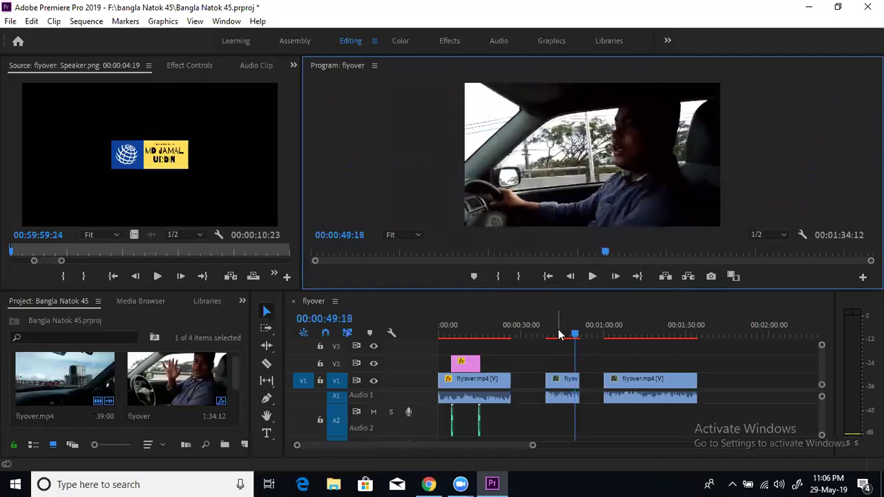
pyautogui.click(556, 337)
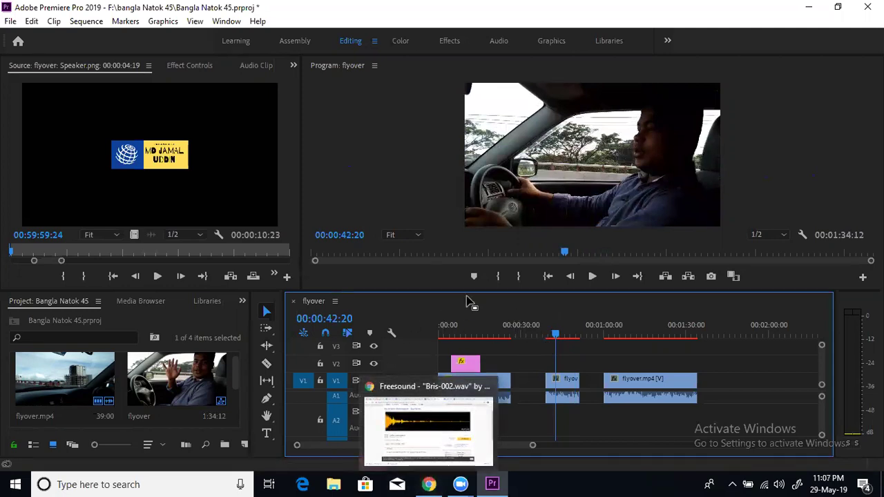
pyautogui.click(430, 483)
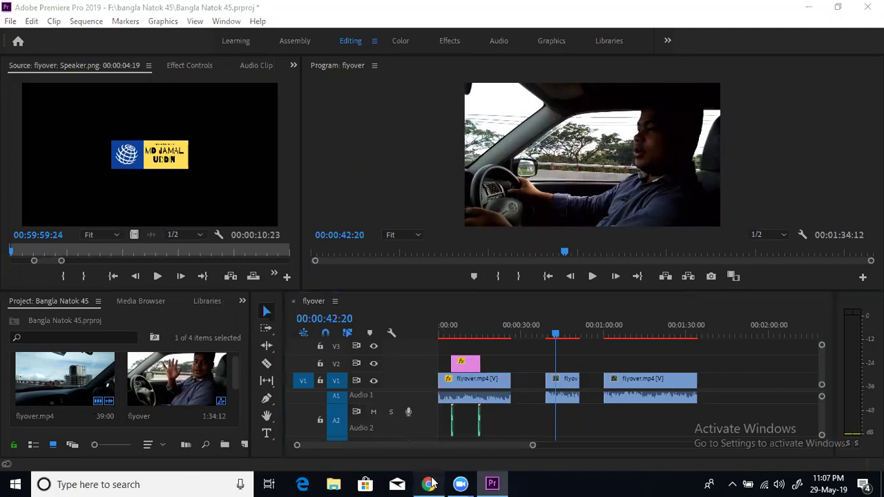
# Add ' + Audio' after the lower-third heading in the Video Editing Course Notes
pyautogui.click(235, 10)
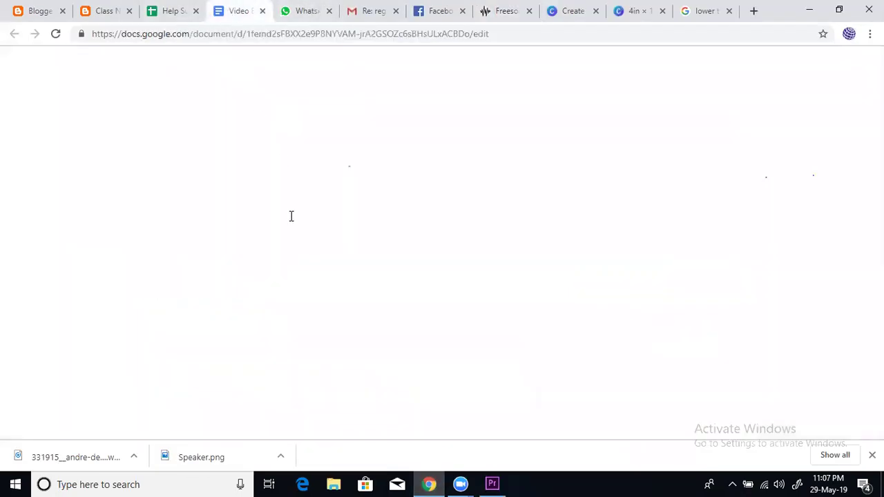
pyautogui.click(273, 35)
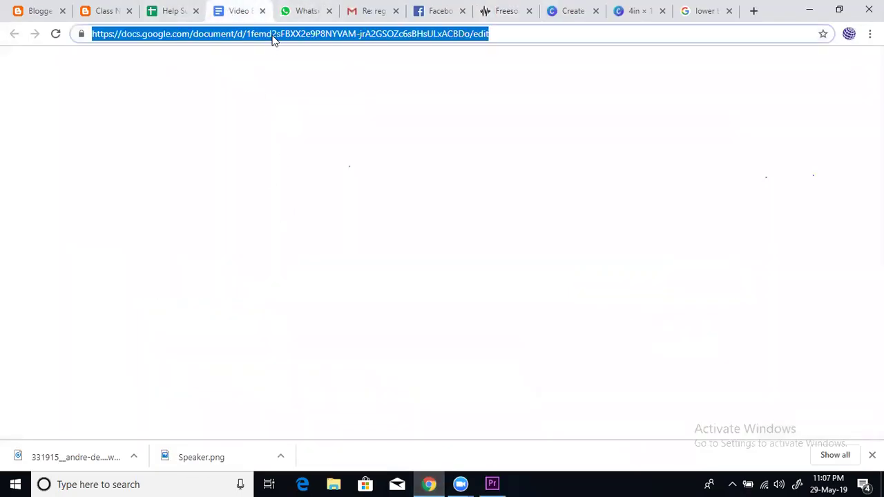
pyautogui.click(518, 34)
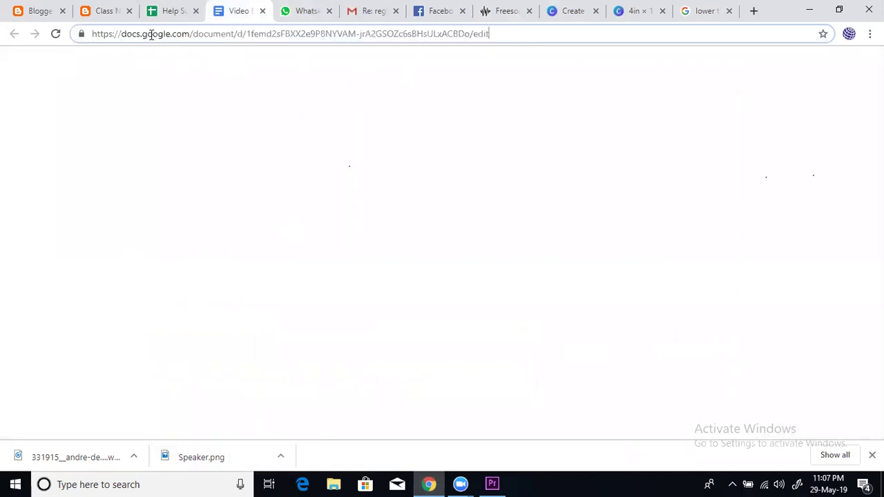
pyautogui.click(305, 9)
pyautogui.click(221, 8)
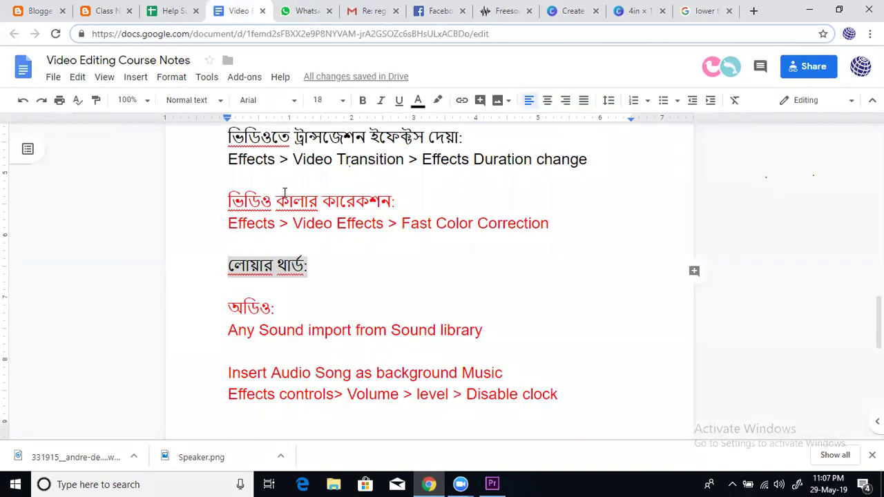
pyautogui.moveTo(313, 261); pyautogui.dragTo(319, 266)
pyautogui.click(317, 271)
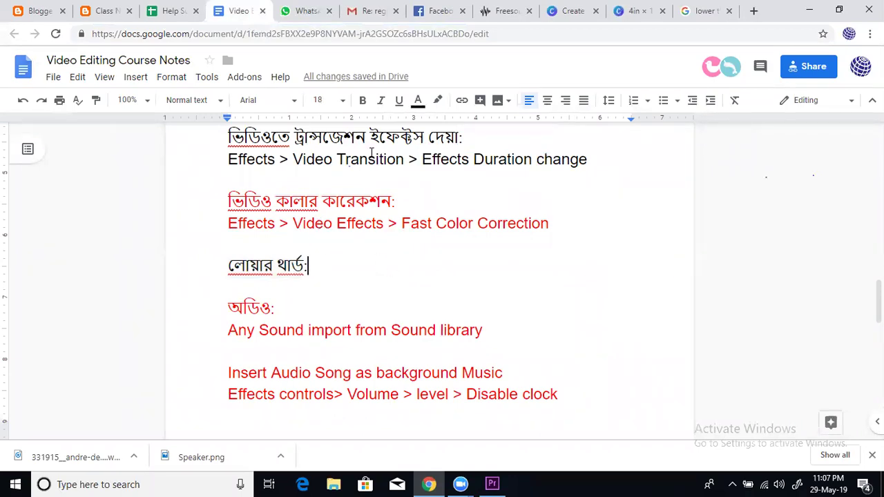
pyautogui.press('space')
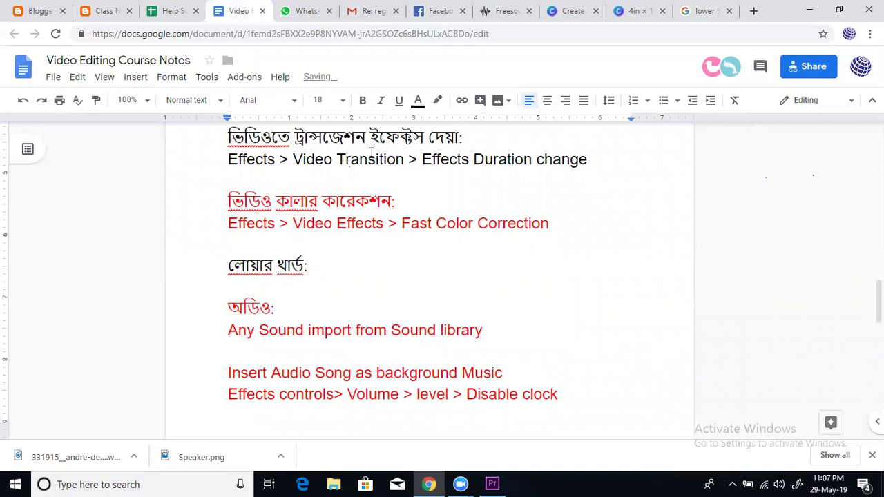
pyautogui.write('+ Audio')
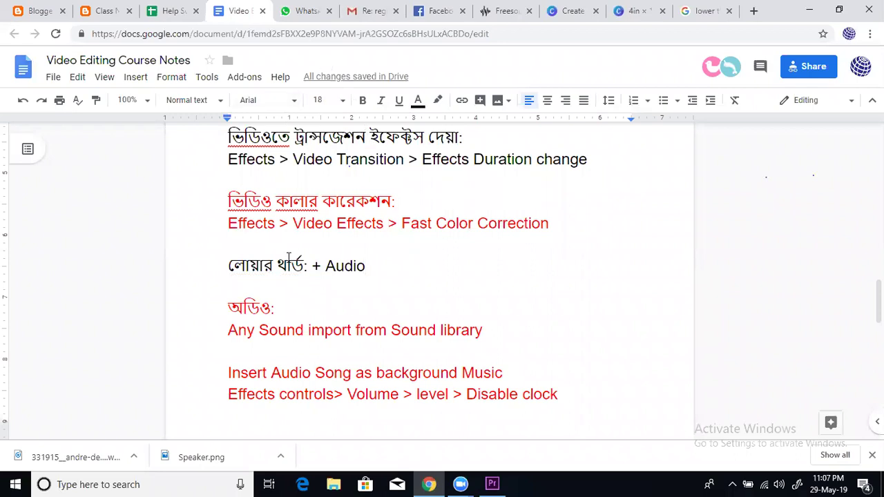
# Type 'Background Miusi' after the অডিও: heading as the background music note
pyautogui.click(491, 484)
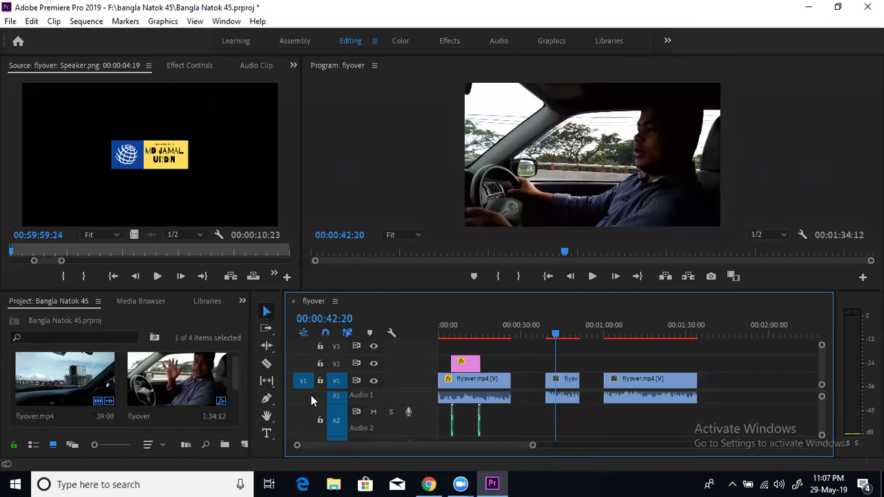
pyautogui.moveTo(492, 485)
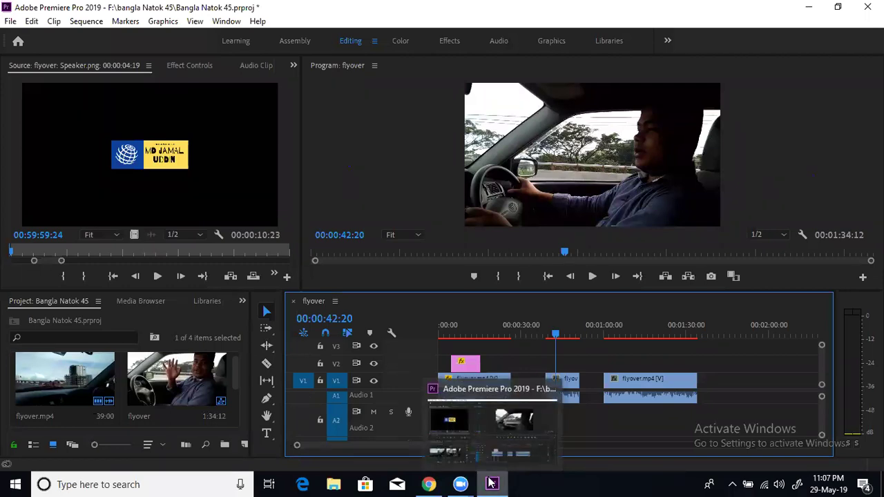
pyautogui.click(429, 484)
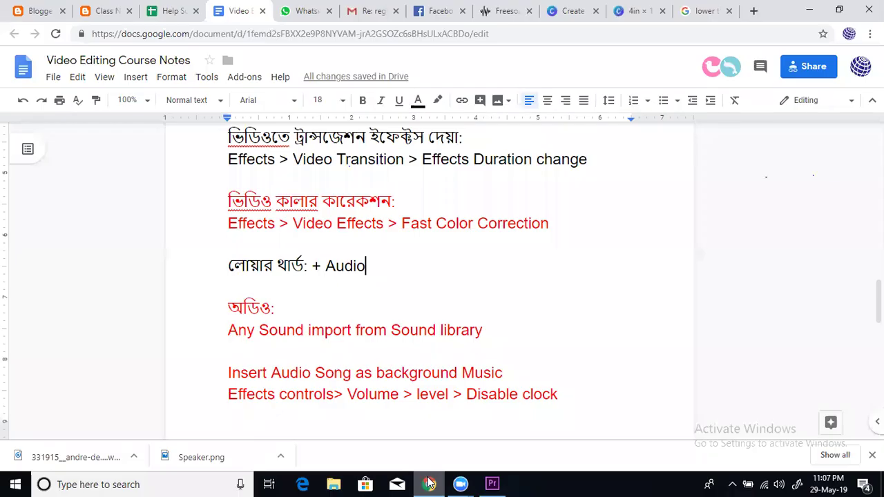
pyautogui.moveTo(278, 309); pyautogui.dragTo(229, 306)
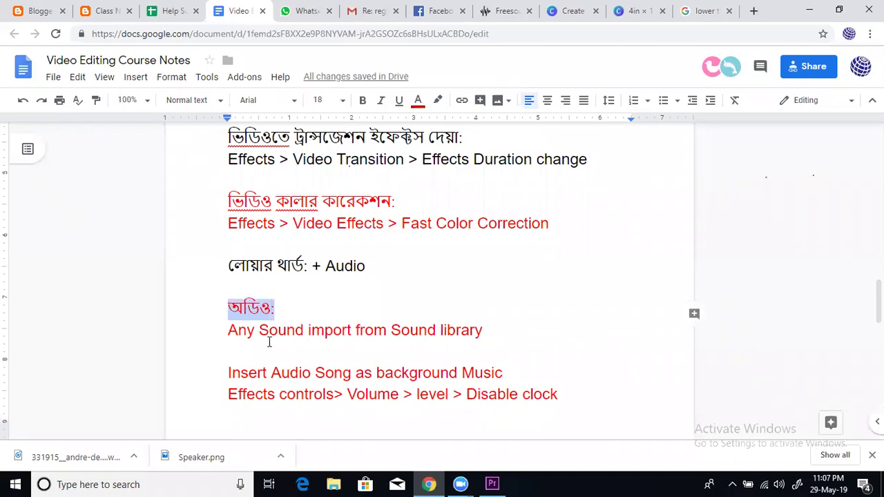
pyautogui.click(312, 331)
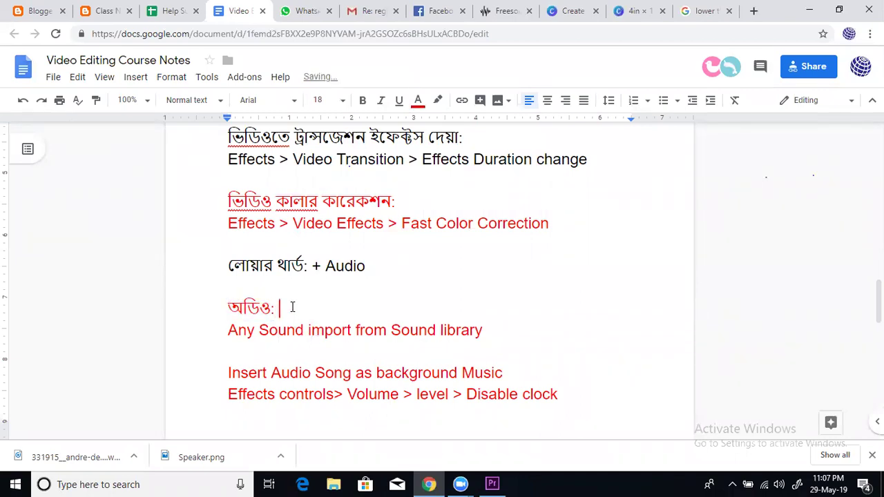
pyautogui.write('Background Mi')
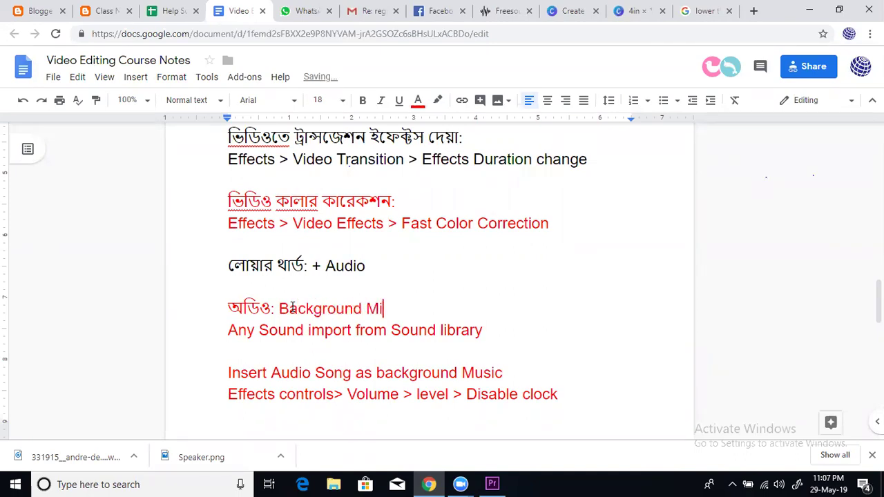
pyautogui.press('BackSpace')
pyautogui.write('usic')
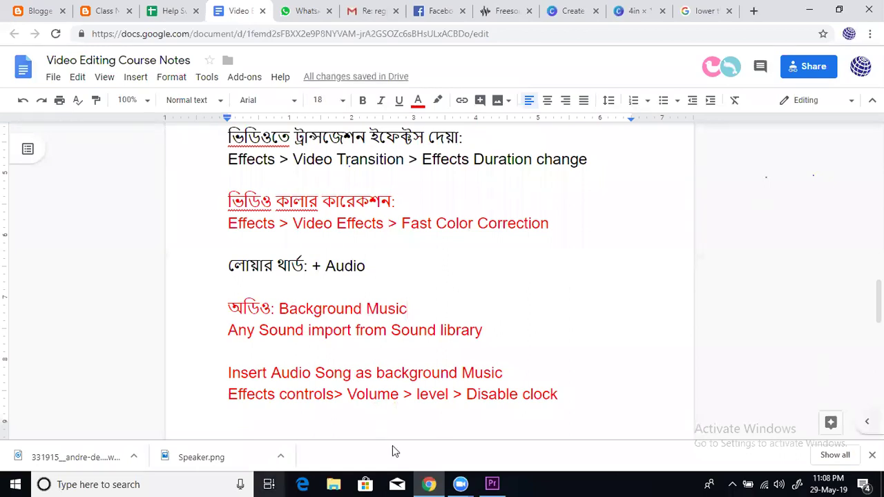
# Preview the Premiere sequence from 00:01:05:16 to 01:07:23
pyautogui.click(490, 483)
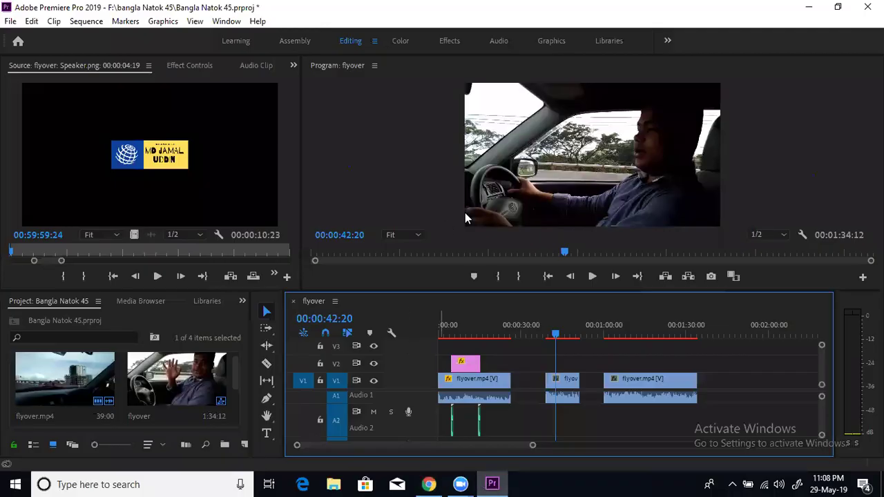
pyautogui.click(619, 333)
pyautogui.click(592, 276)
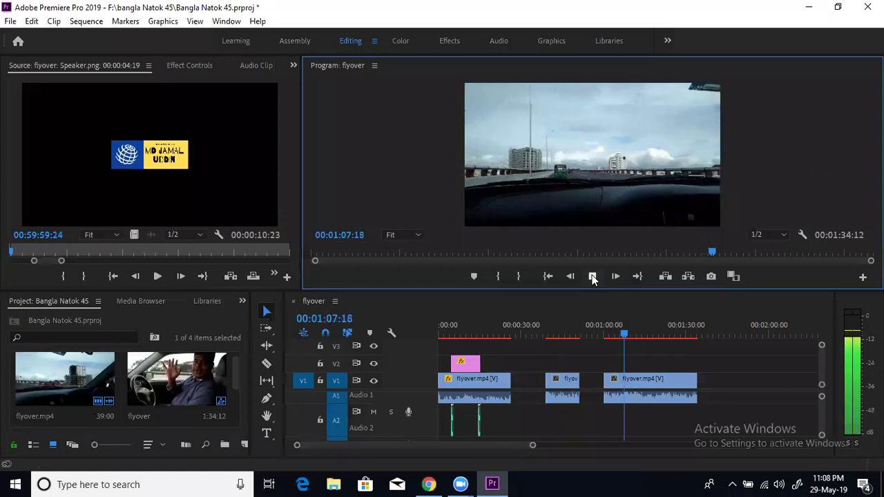
pyautogui.click(592, 276)
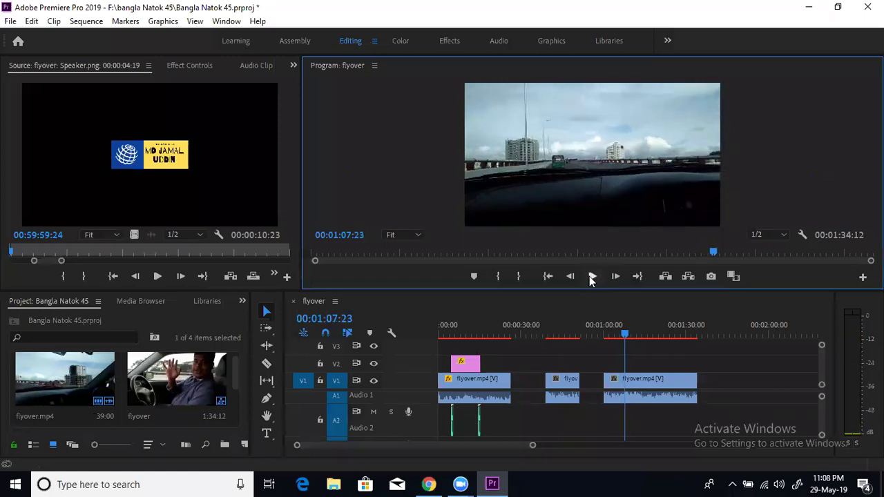
# Bring the course notes back up and go to the Freesound page
pyautogui.click(437, 484)
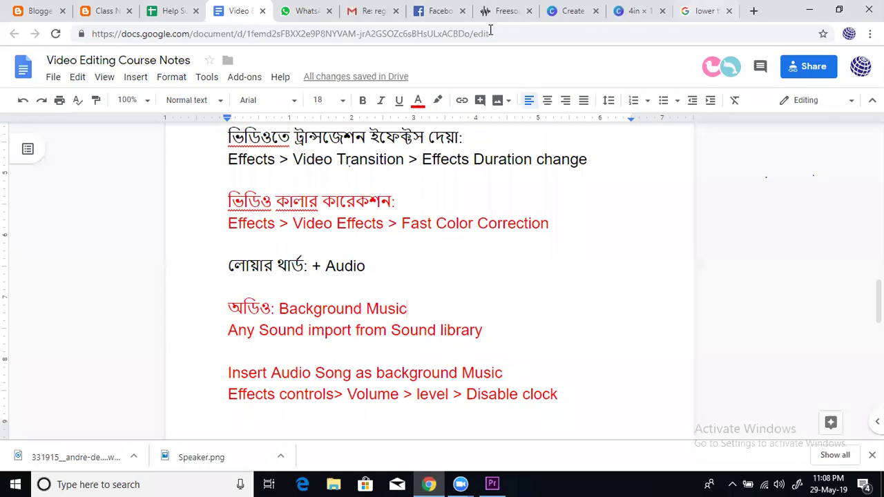
pyautogui.click(503, 11)
pyautogui.scroll(2, 392, 204)
# Search Freesound for 'pia' piano sounds and open the My love (piano loop) page
pyautogui.click(633, 98)
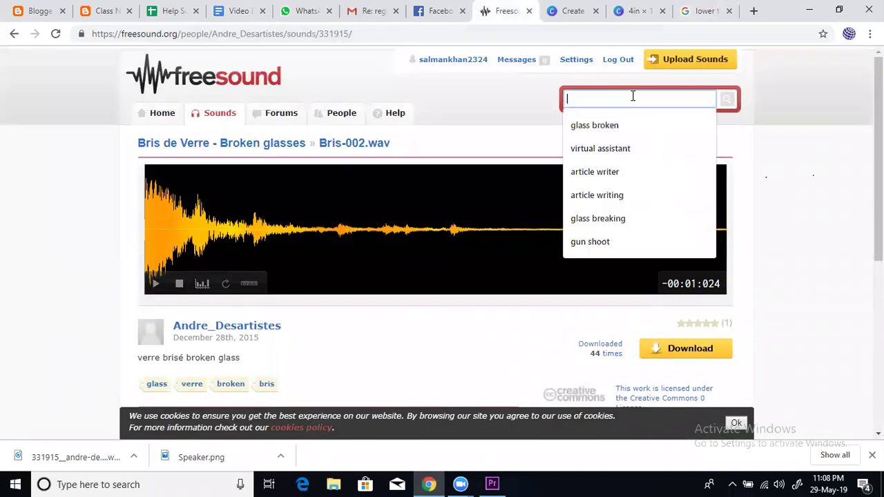
pyautogui.write('piano')
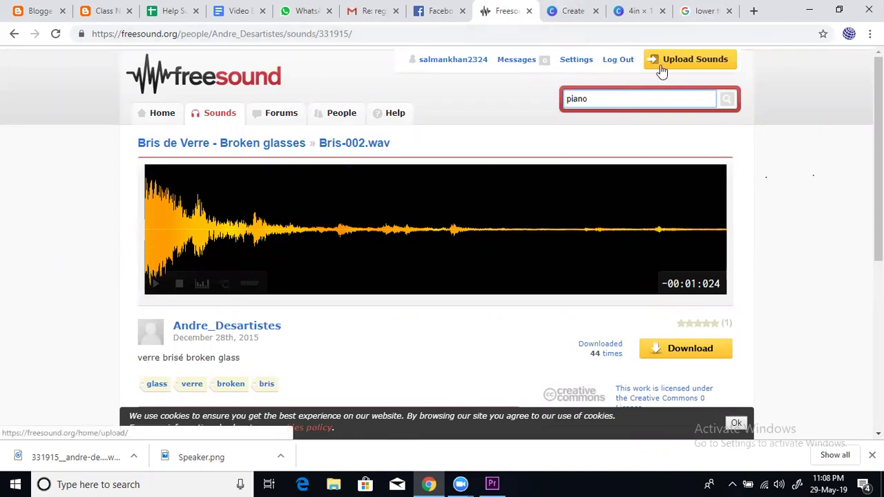
pyautogui.click(725, 99)
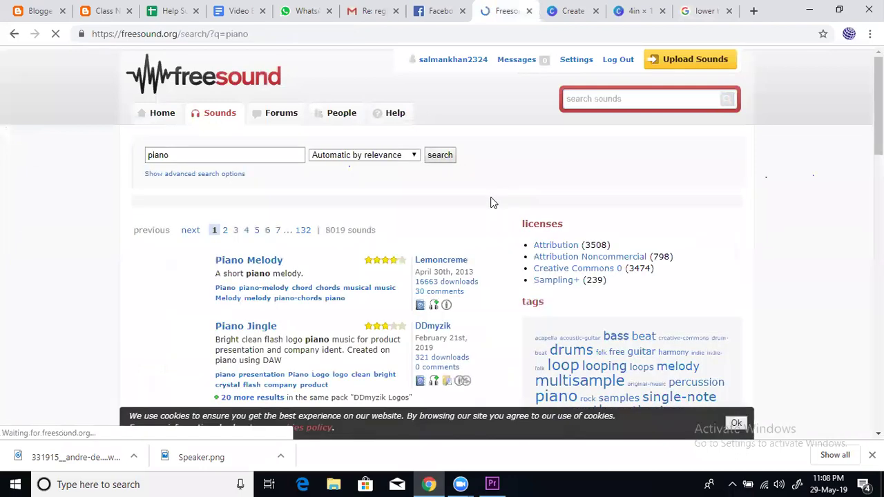
pyautogui.scroll(-2, 387, 252)
pyautogui.scroll(-3, 378, 252)
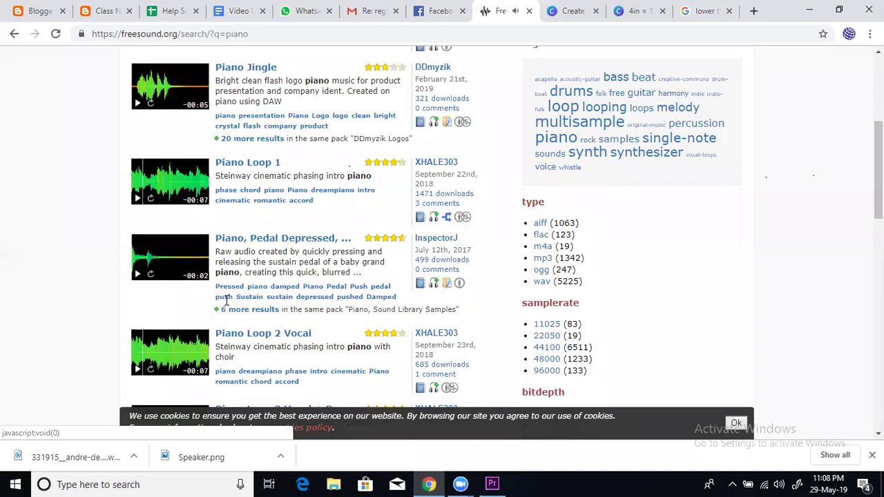
pyautogui.scroll(-3, 224, 304)
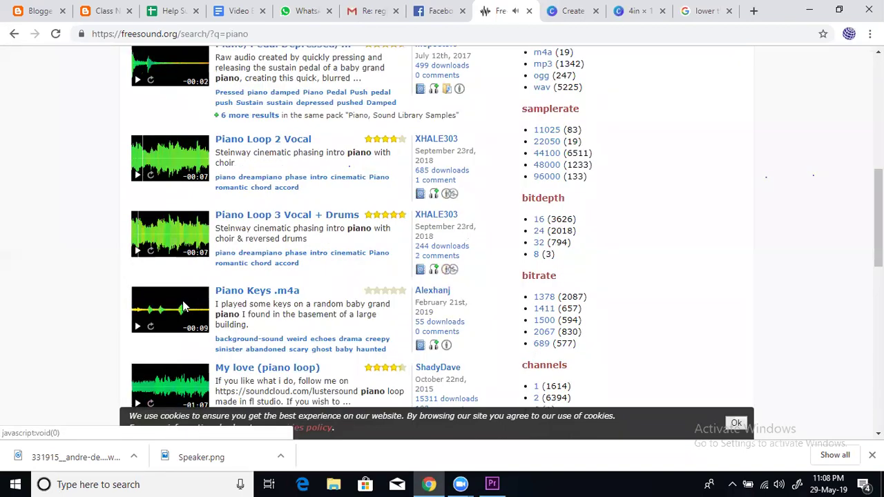
pyautogui.scroll(-3, 183, 306)
pyautogui.scroll(-1, 142, 286)
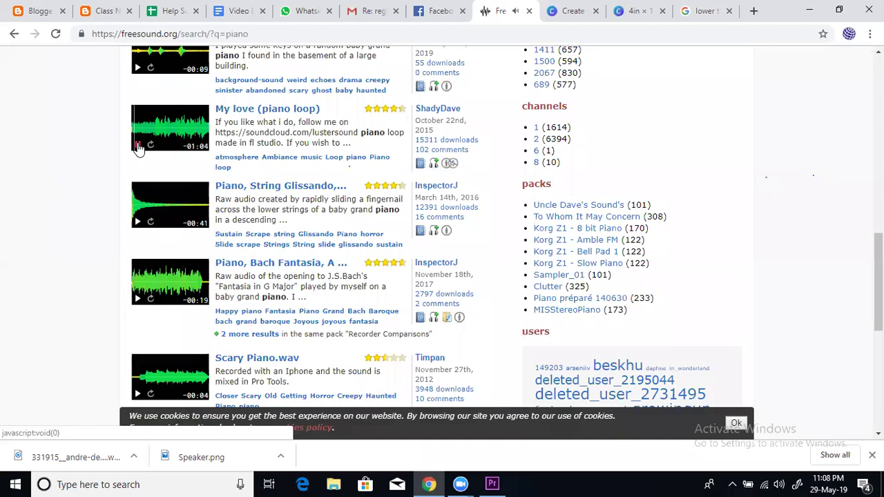
pyautogui.click(263, 110)
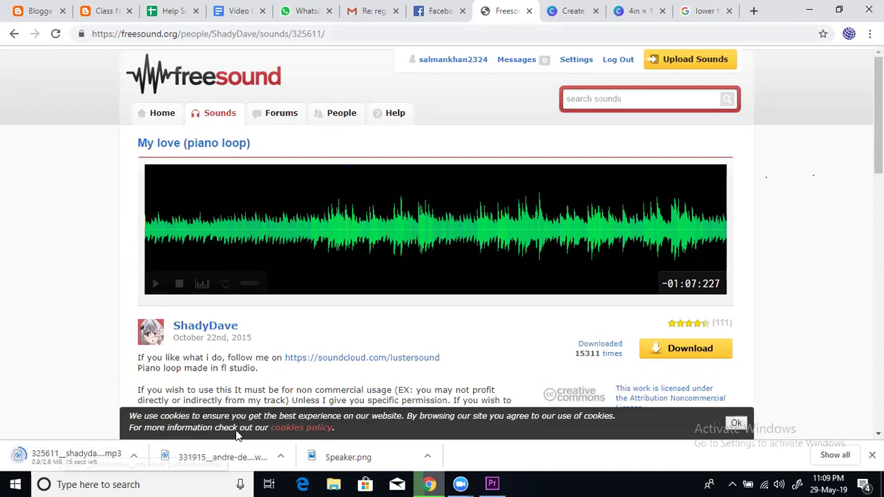
# Import the downloaded piano-loop mp3 into the project and drag it under the third flyover clip
pyautogui.click(492, 483)
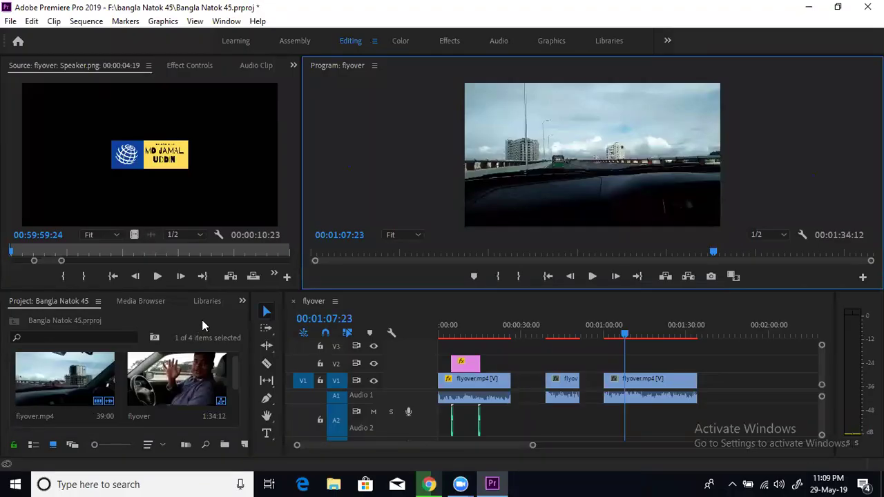
pyautogui.rightClick(202, 320)
pyautogui.click(232, 180)
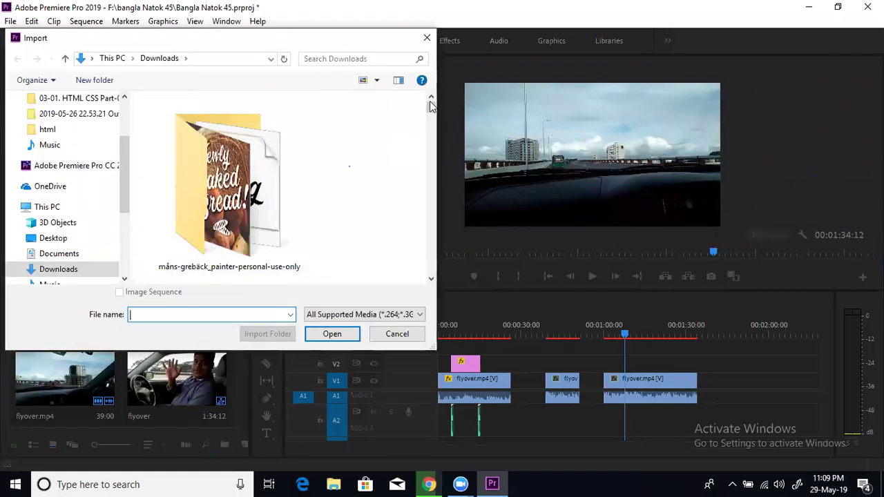
pyautogui.moveTo(430, 105); pyautogui.dragTo(430, 267)
pyautogui.click(246, 200)
pyautogui.click(329, 335)
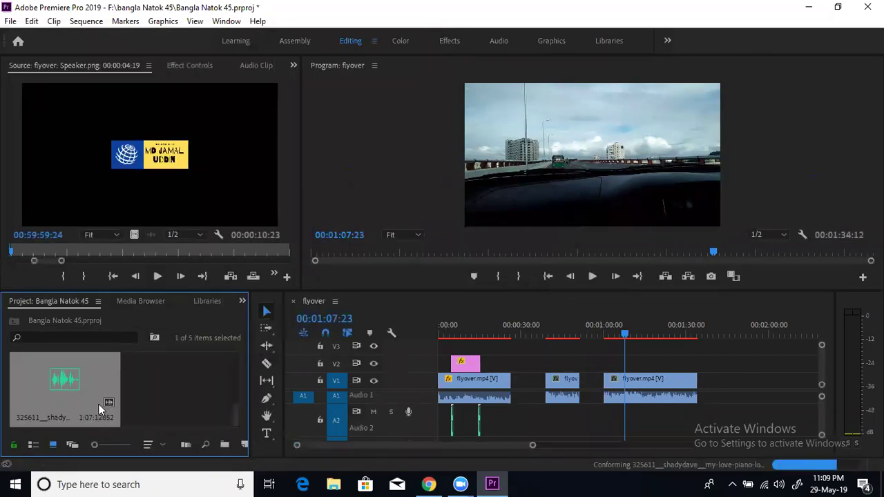
pyautogui.moveTo(76, 385); pyautogui.dragTo(613, 407)
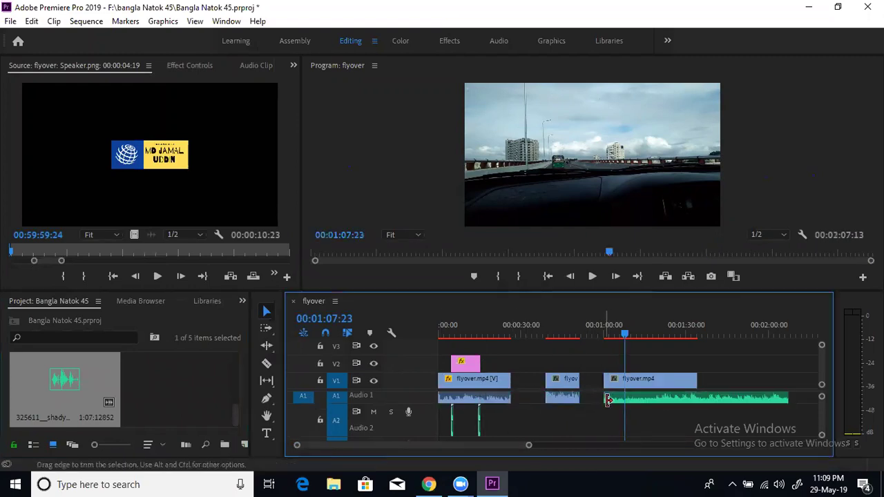
# Preview the piano loop from about 01:02, then drag it down to track A2
pyautogui.moveTo(627, 336); pyautogui.dragTo(610, 336)
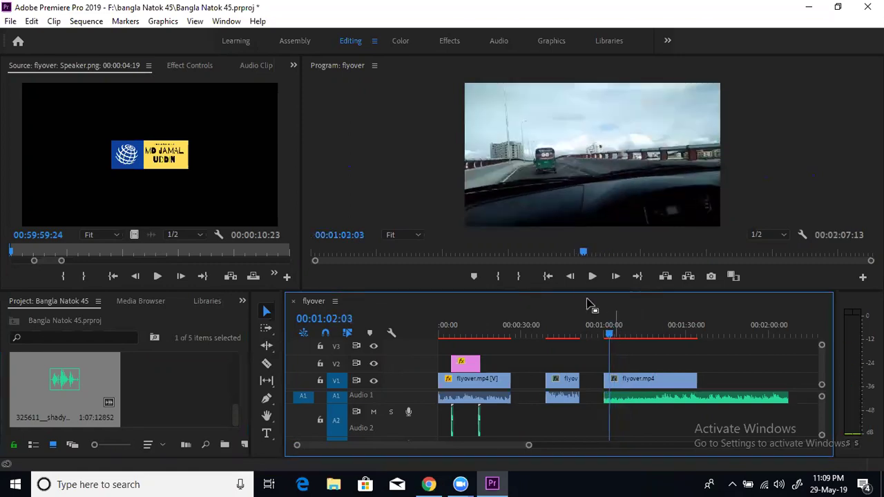
pyautogui.click(591, 278)
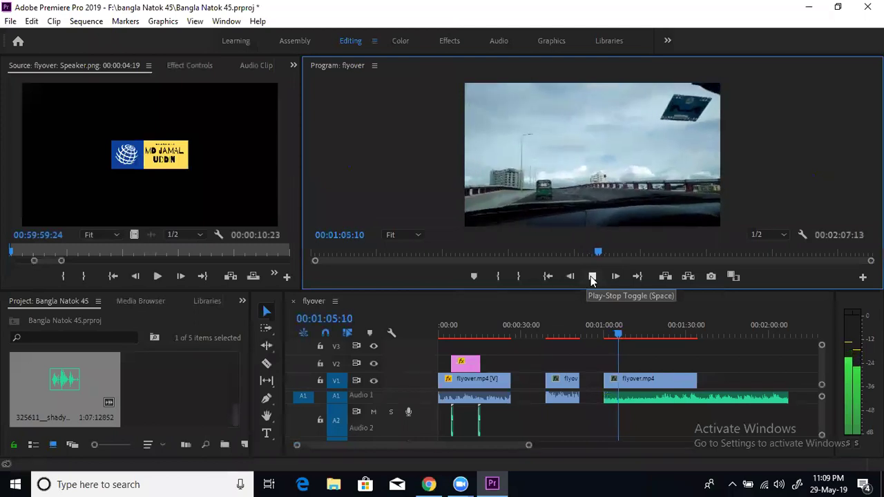
pyautogui.click(592, 277)
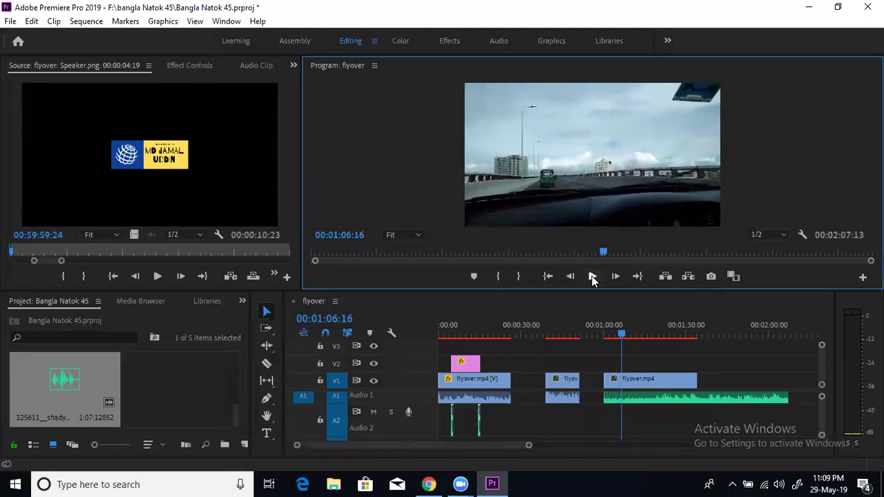
pyautogui.moveTo(653, 396); pyautogui.dragTo(185, 85)
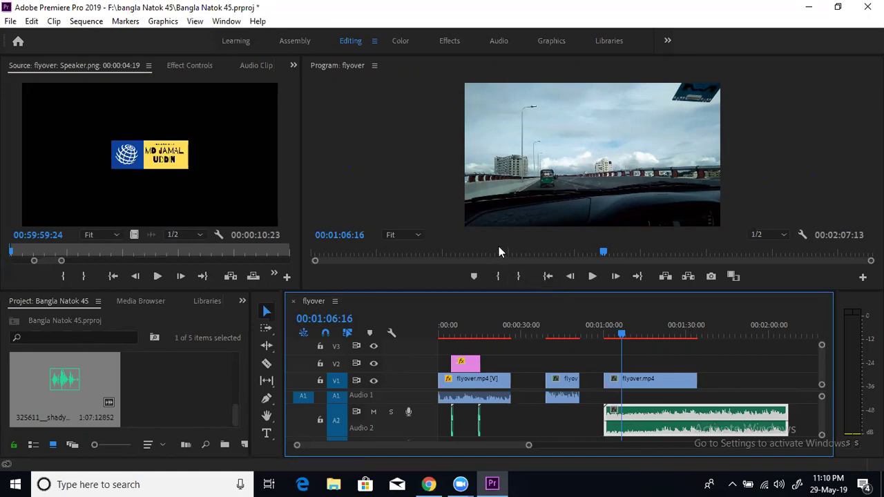
# Undo, place the piano loop on A2 under the third clip, and play from 01:01:22 to check
pyautogui.hotkey('ctrl', 'z')
pyautogui.hotkey('ctrl', 'z')
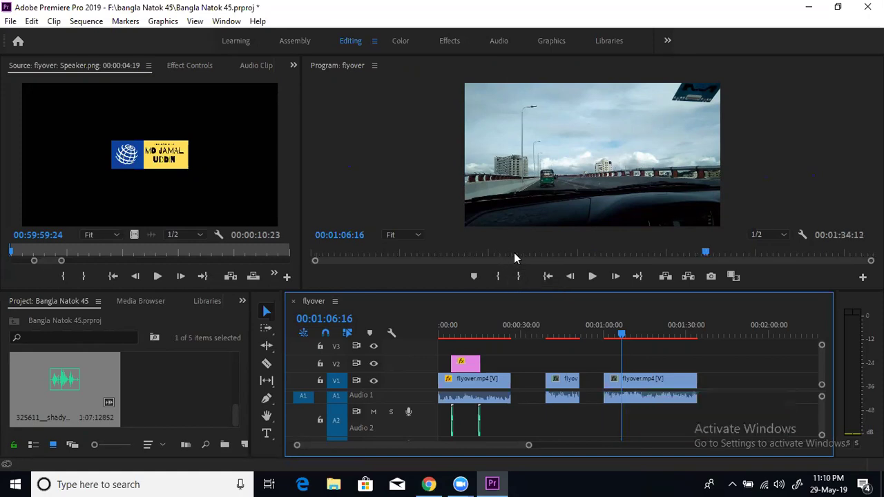
pyautogui.moveTo(78, 395); pyautogui.dragTo(607, 417)
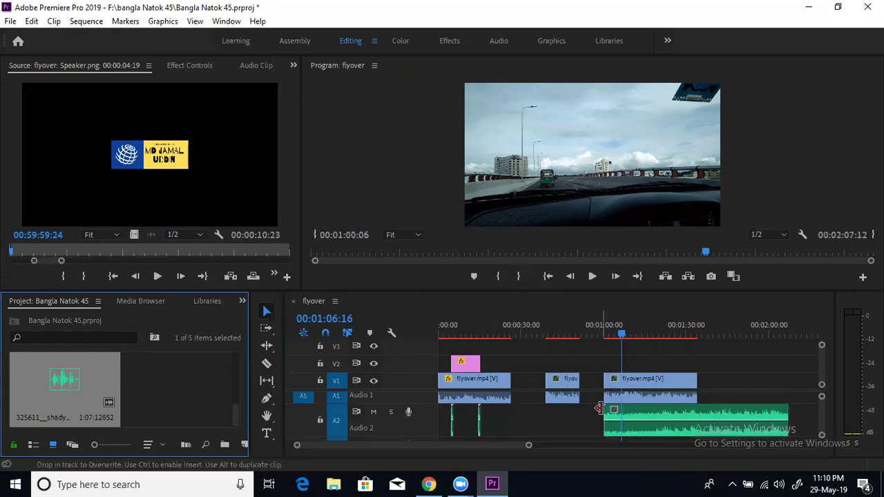
pyautogui.click(609, 337)
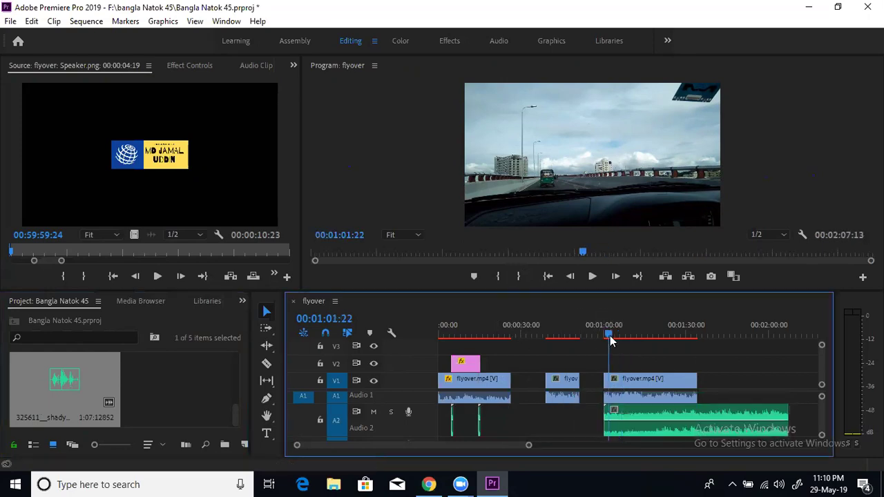
pyautogui.click(592, 276)
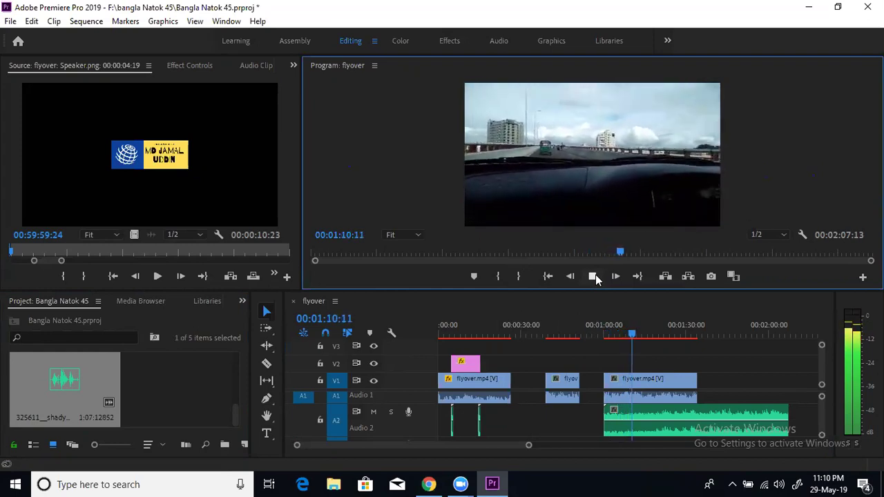
pyautogui.click(594, 276)
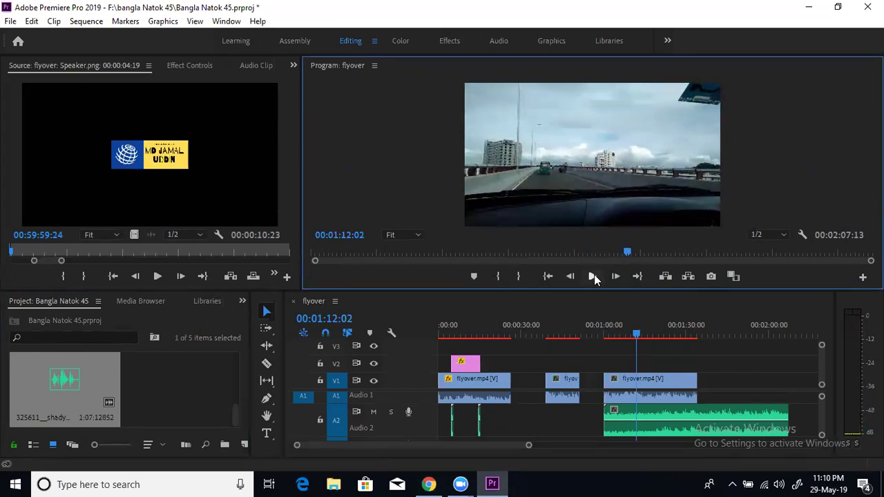
pyautogui.click(593, 277)
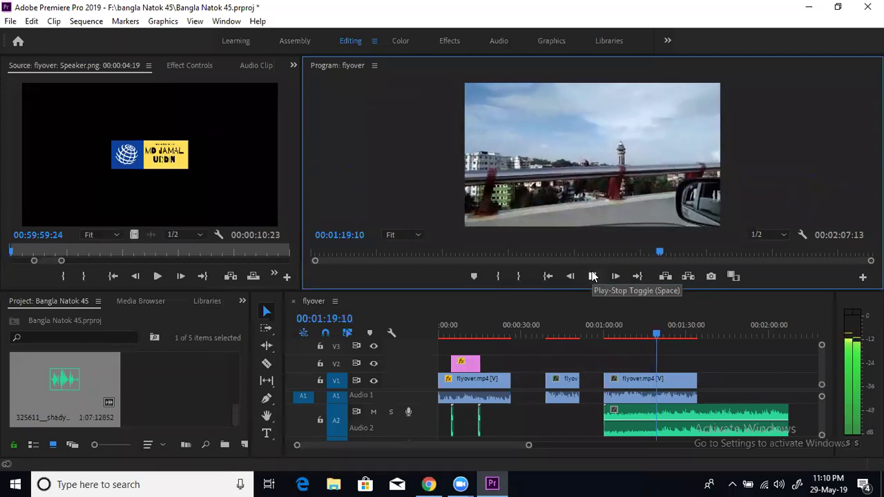
pyautogui.click(593, 277)
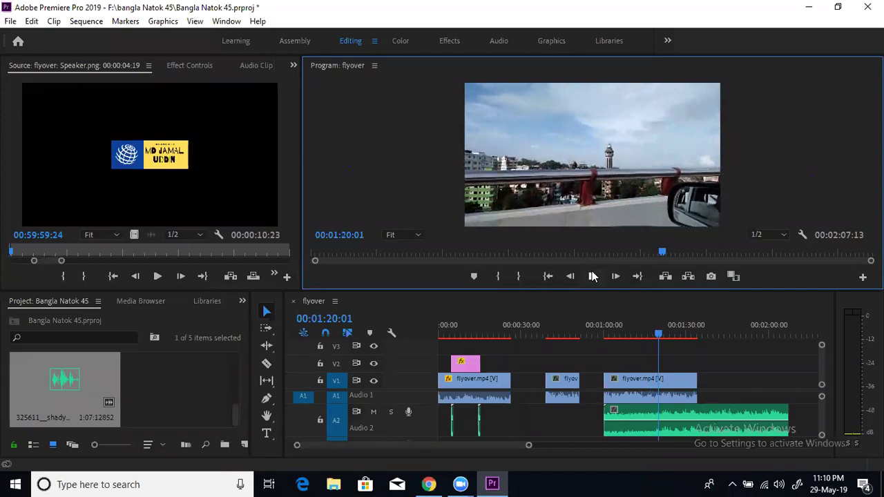